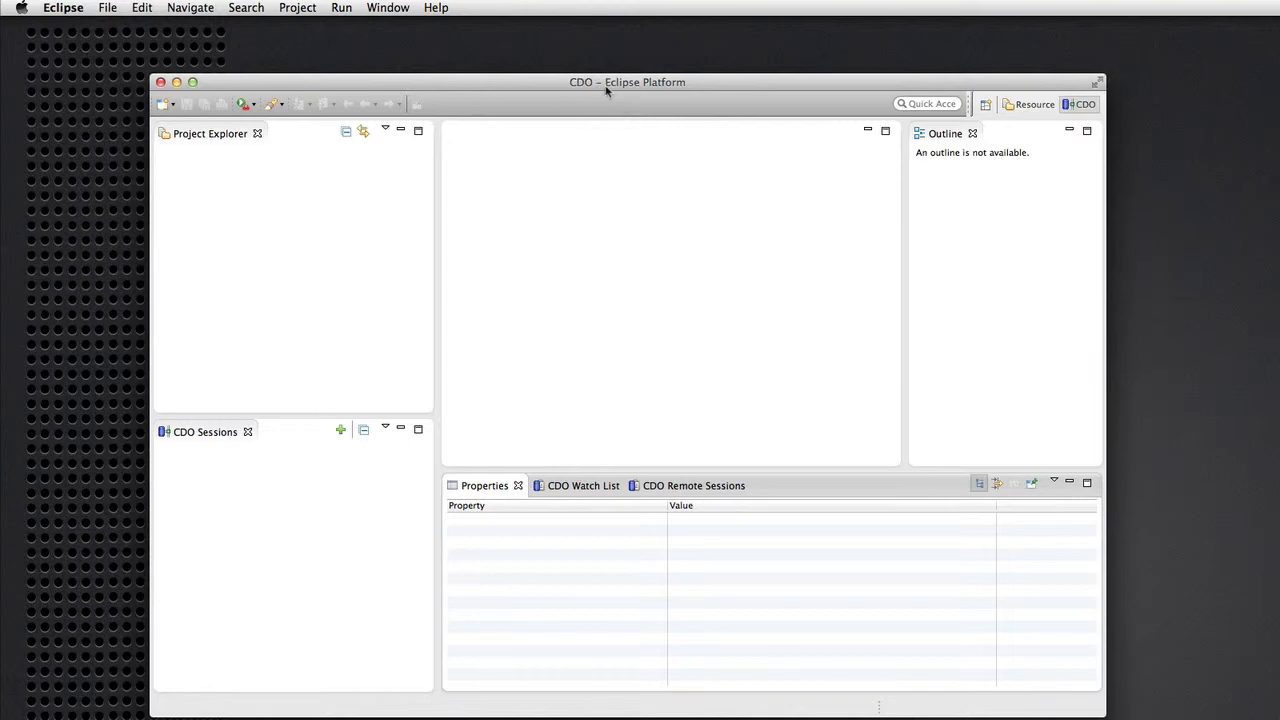
Add the CDO Administration view and select the admin repository on tcp://localhost:2036.
left_click(412, 8)
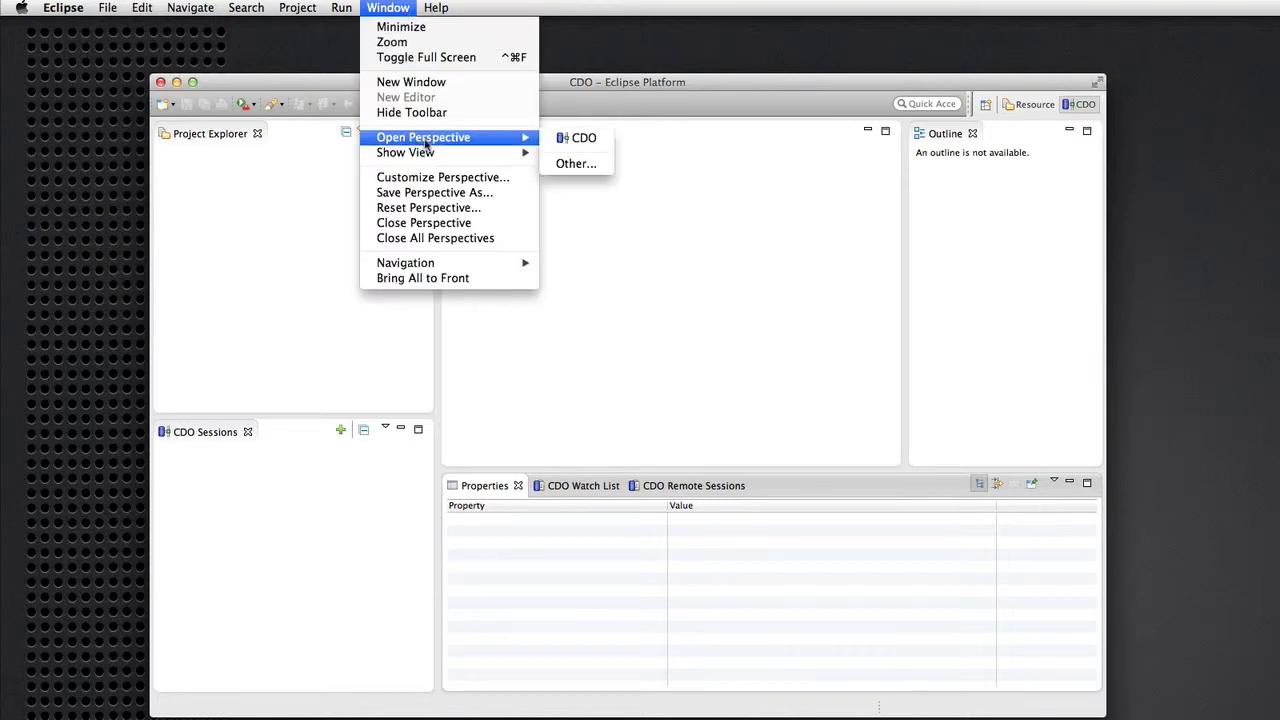
mouse_move(520, 152)
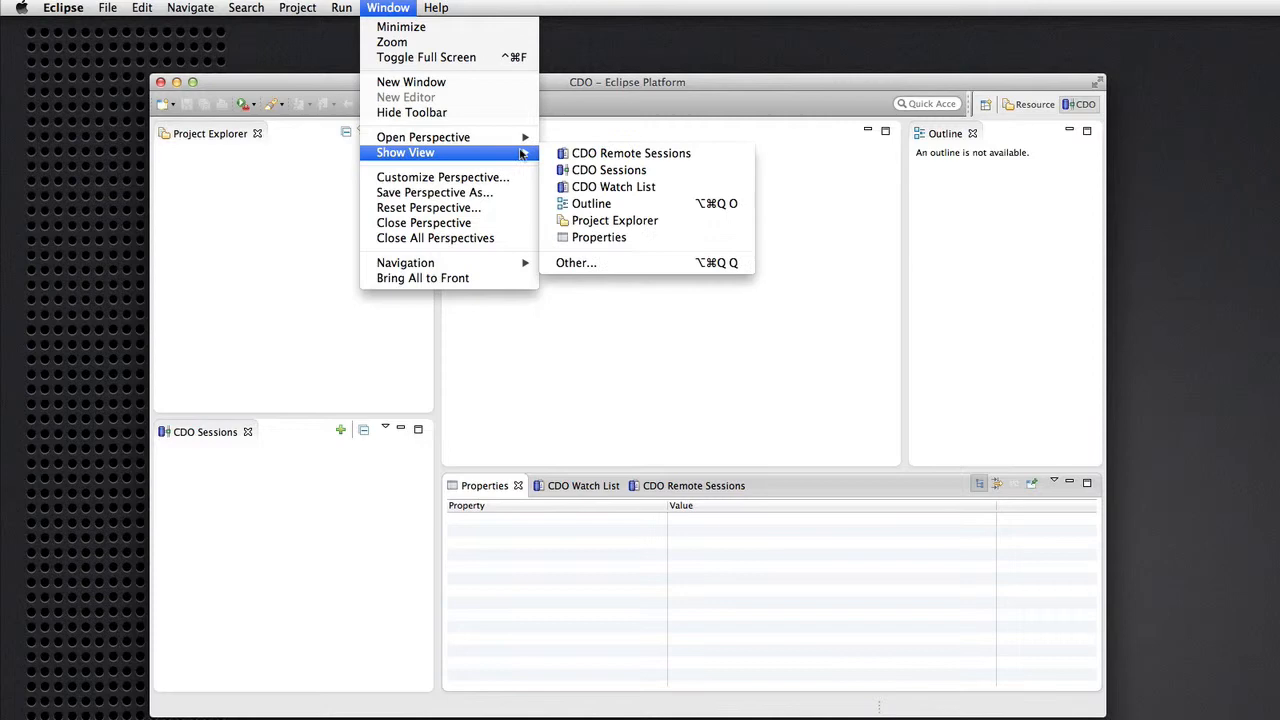
left_click(582, 264)
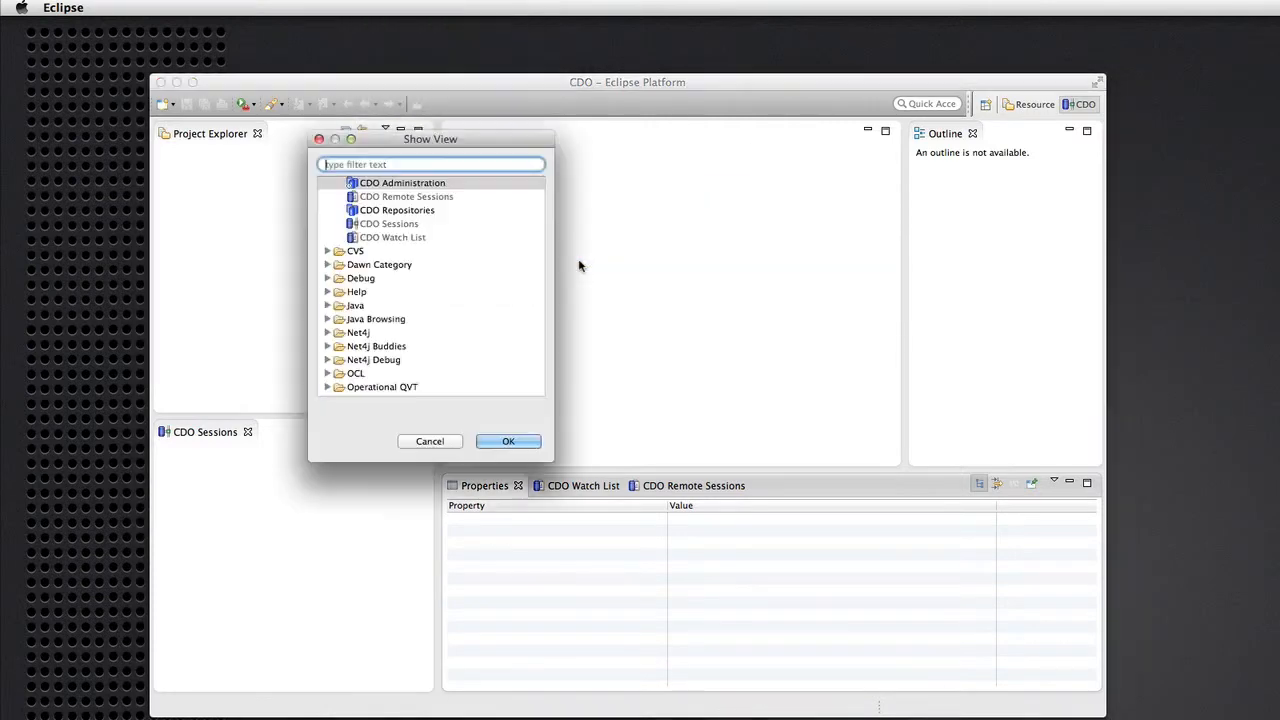
double_click(413, 186)
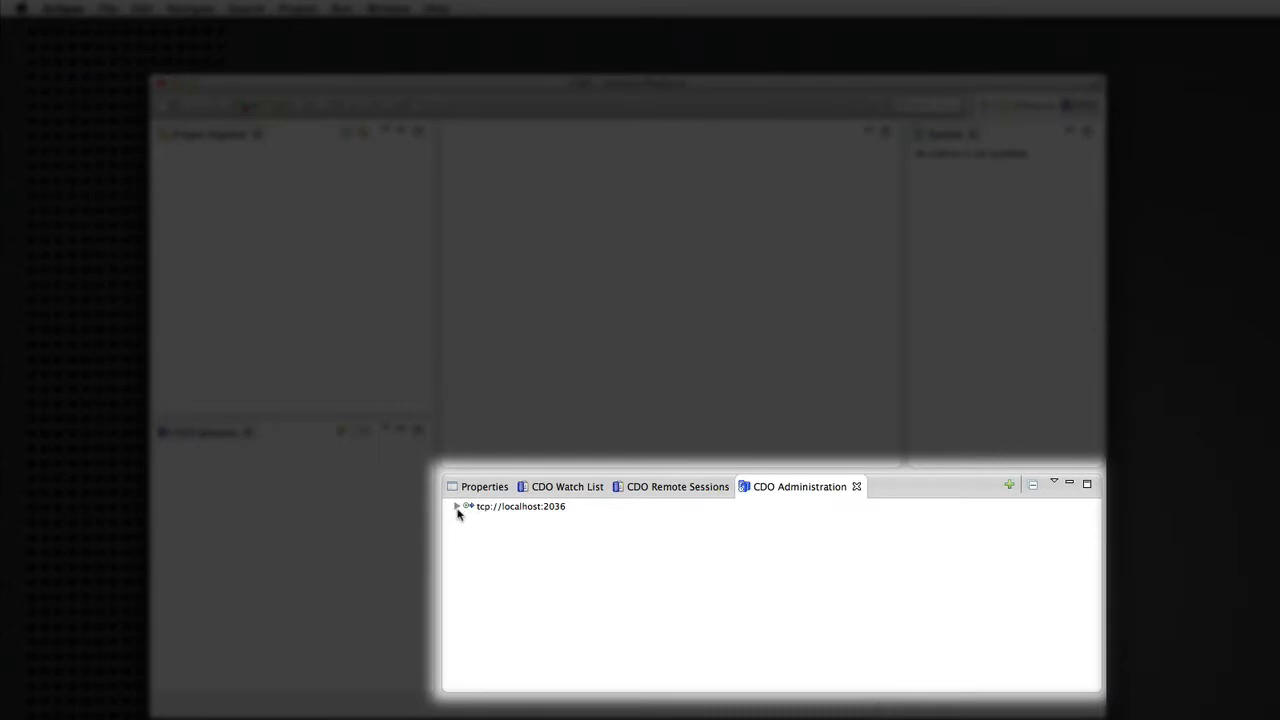
left_click(457, 506)
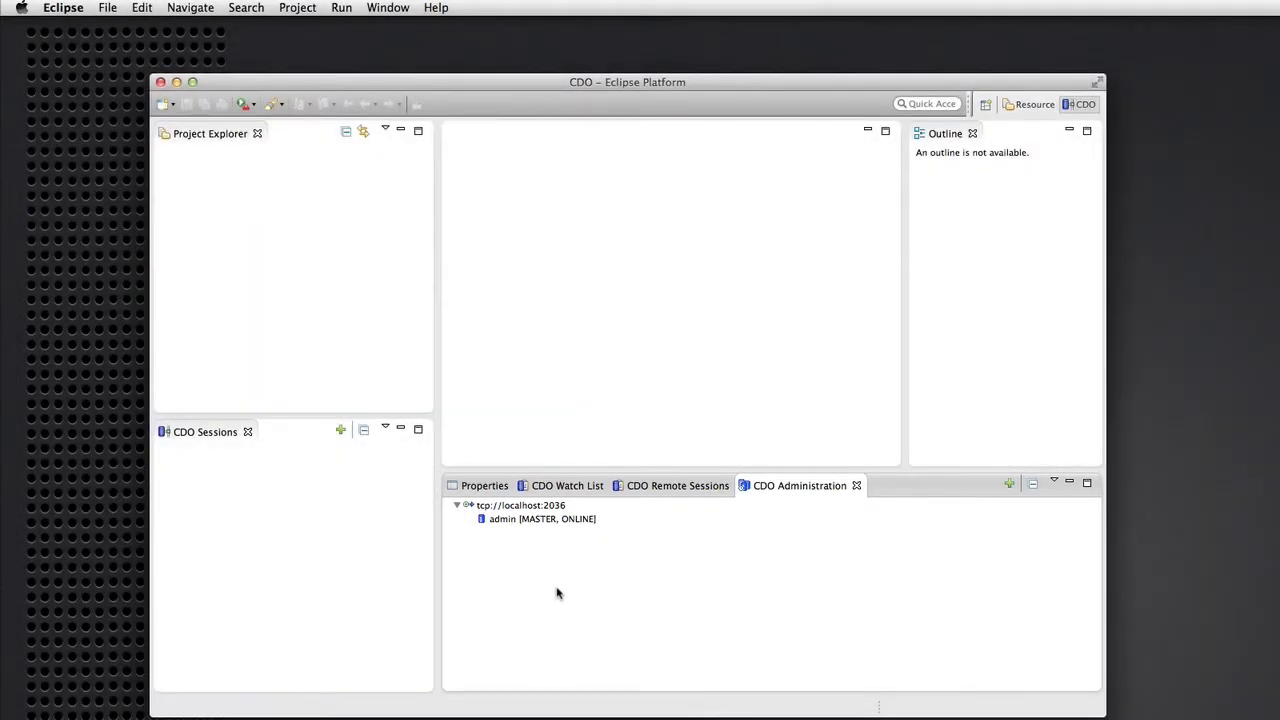
left_click(533, 527)
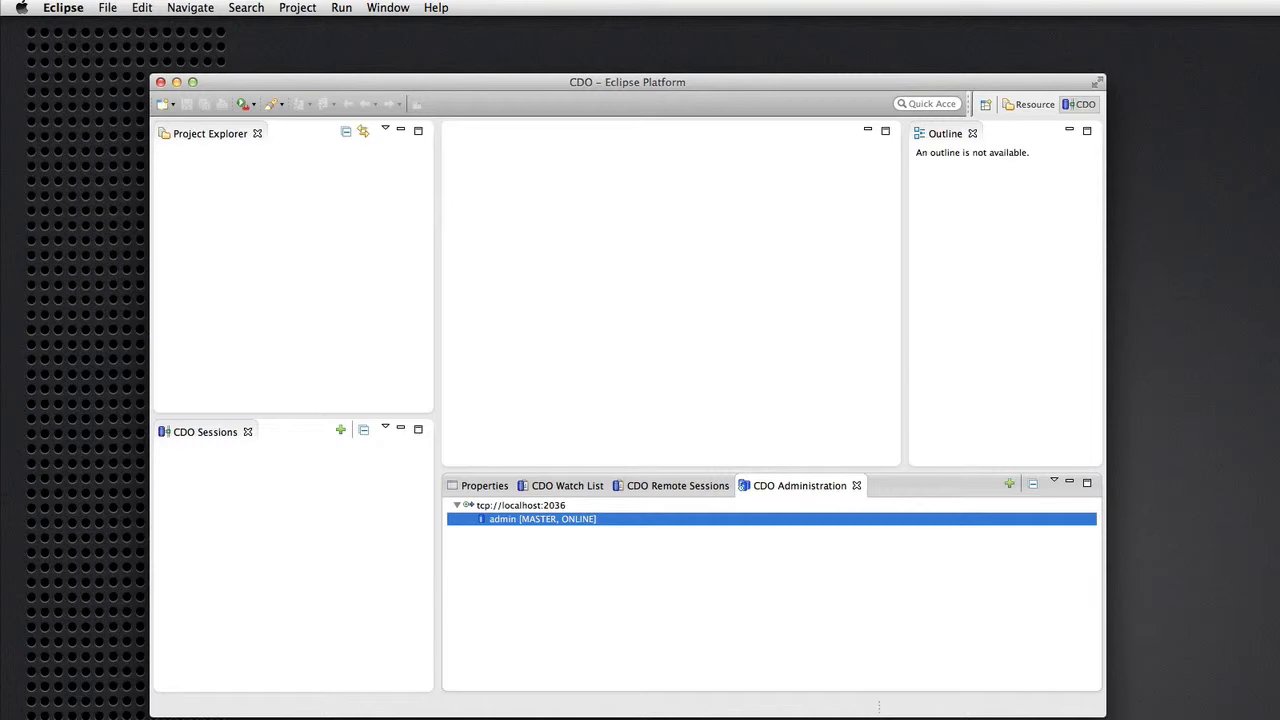
key("super+Tab")
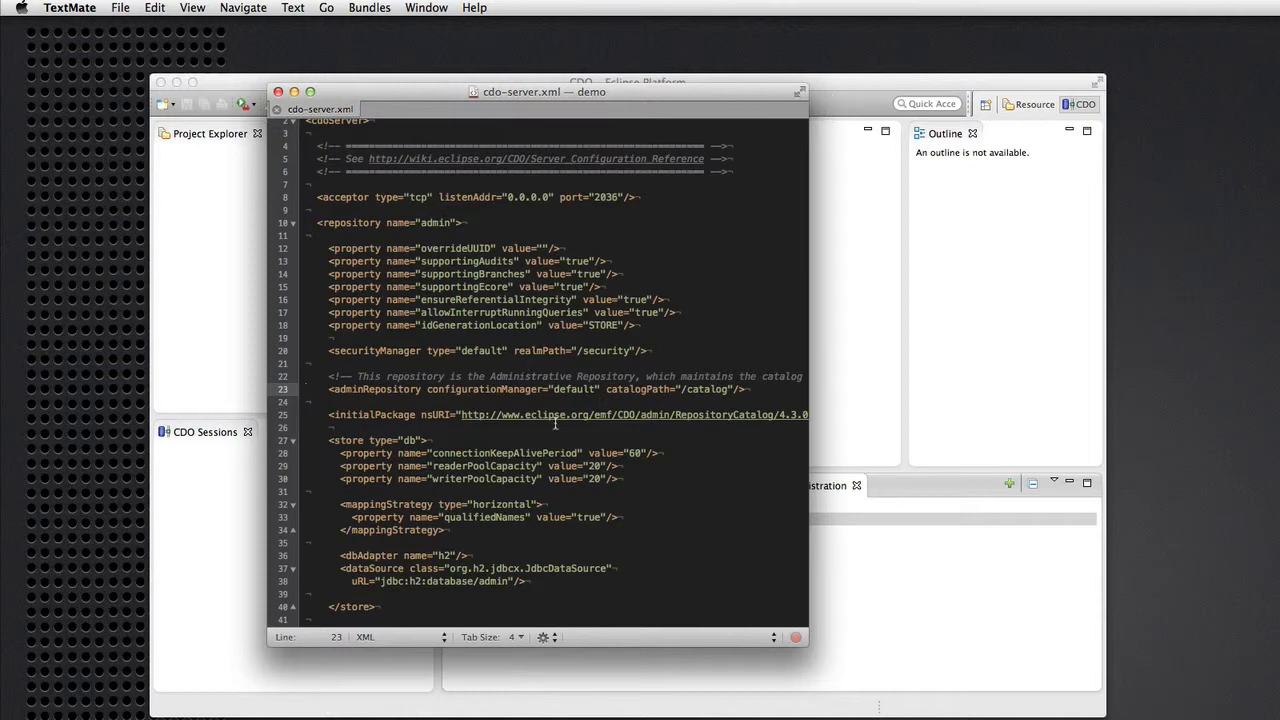
scroll(576, 488, "up", 1)
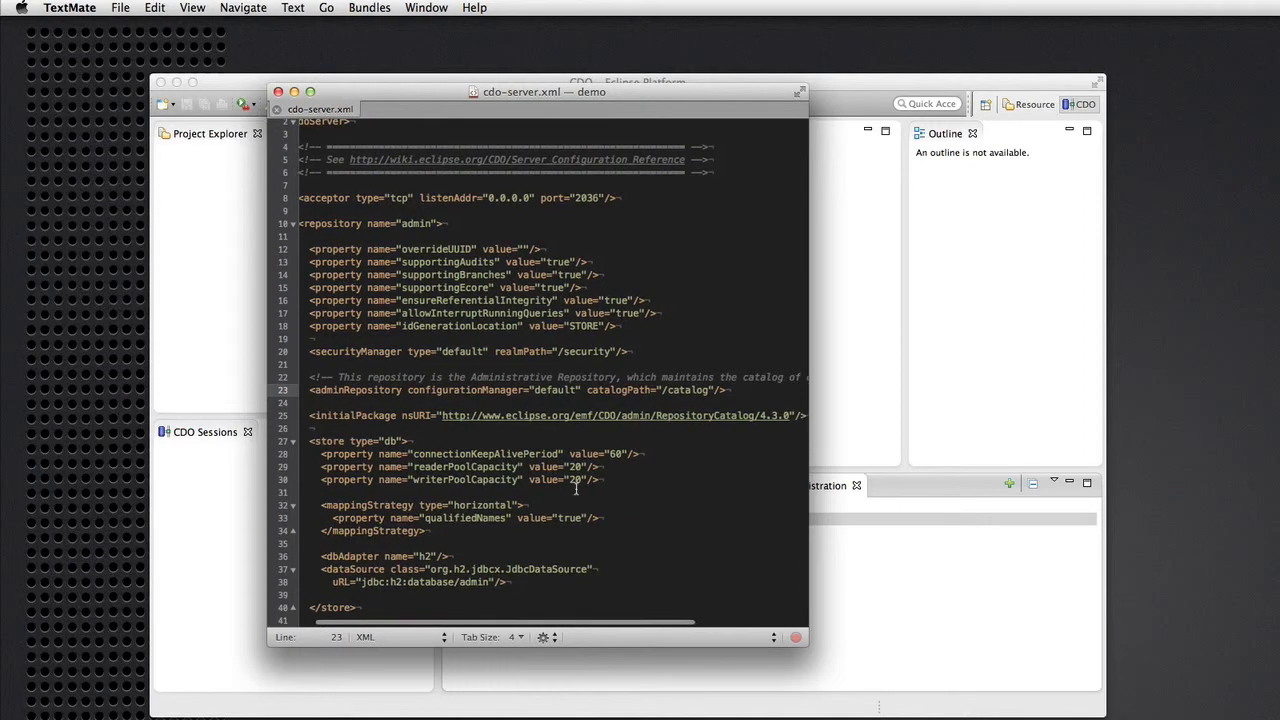
left_click(866, 93)
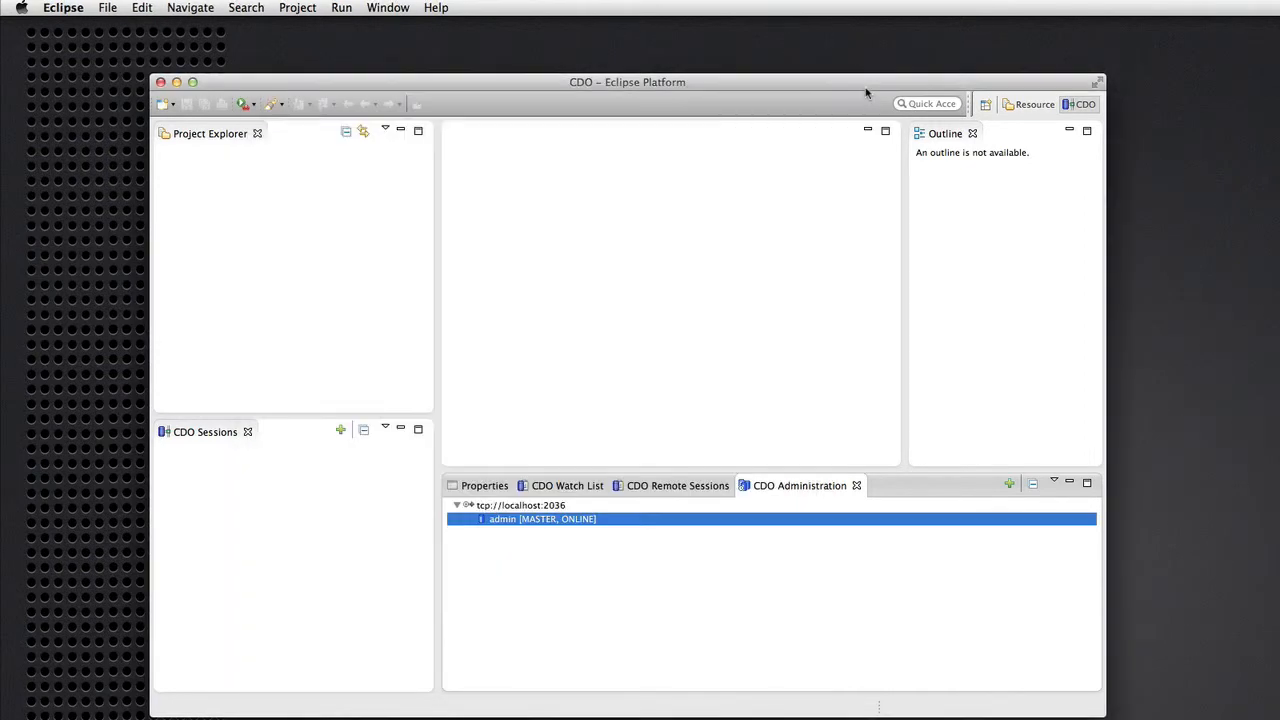
Start a new repository on localhost:2036 with auditing and interruptible queries enabled, security kept on.
left_click(524, 506)
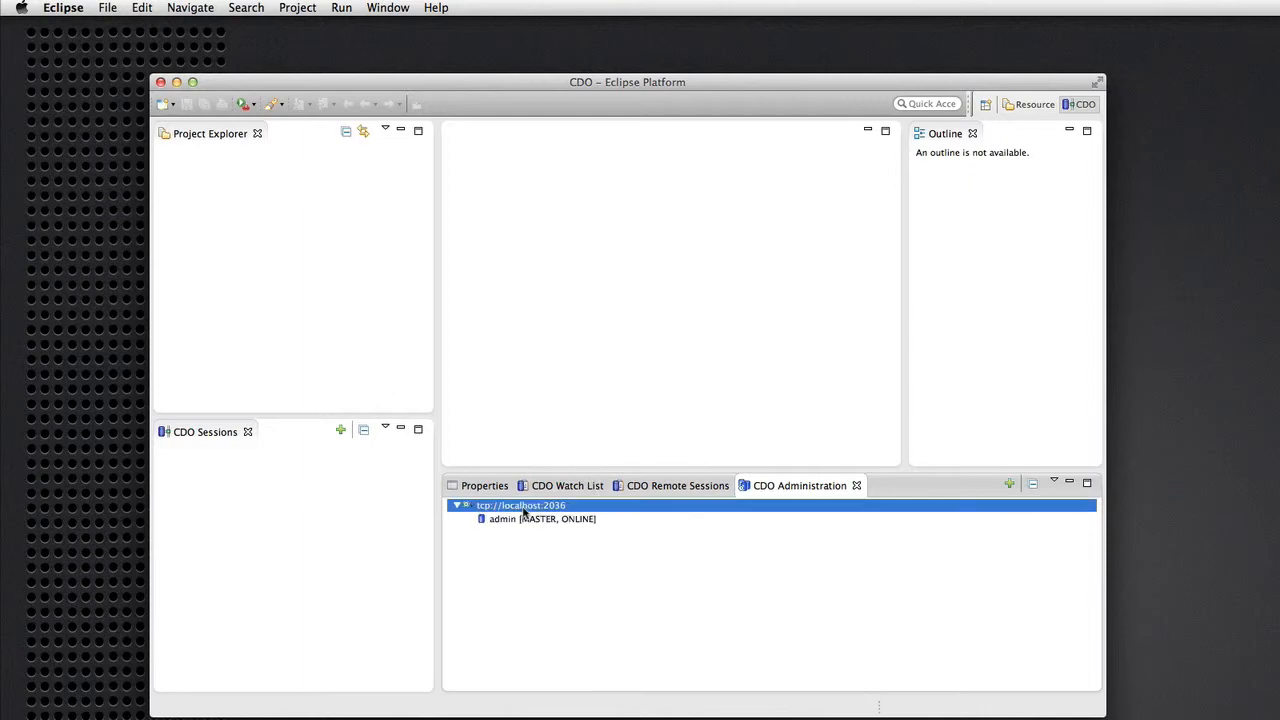
right_click(523, 512)
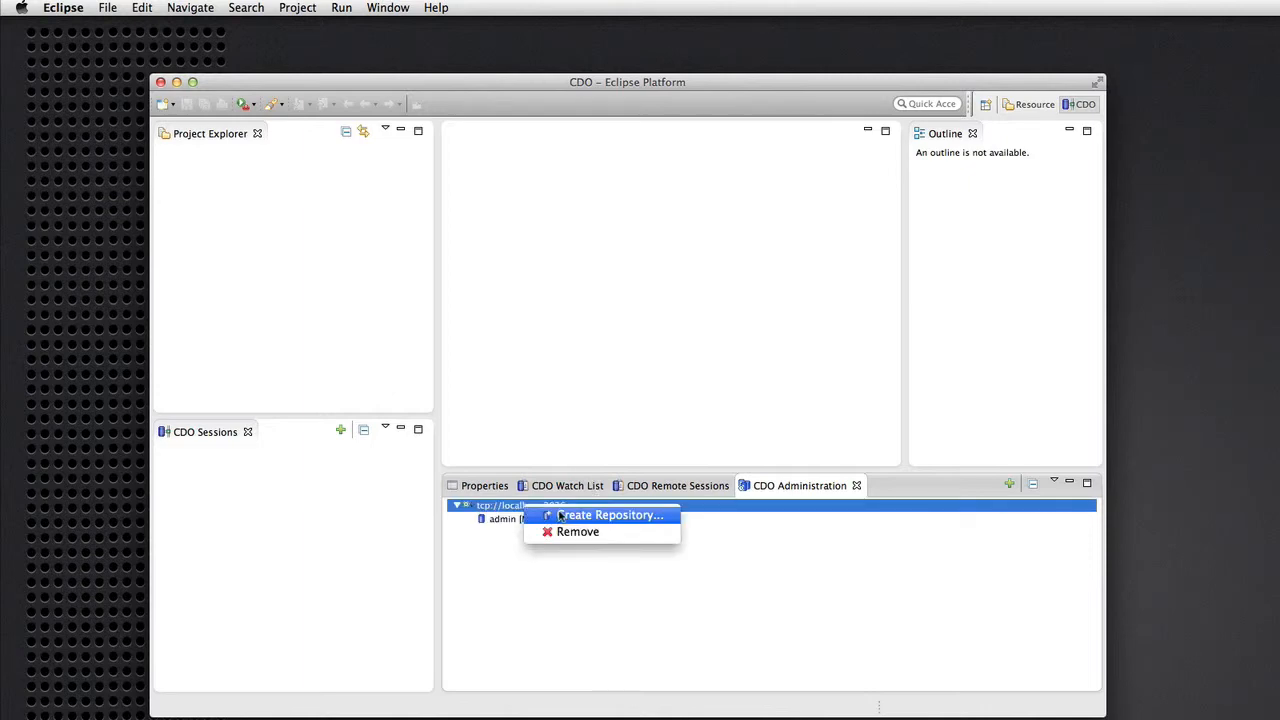
left_click(570, 519)
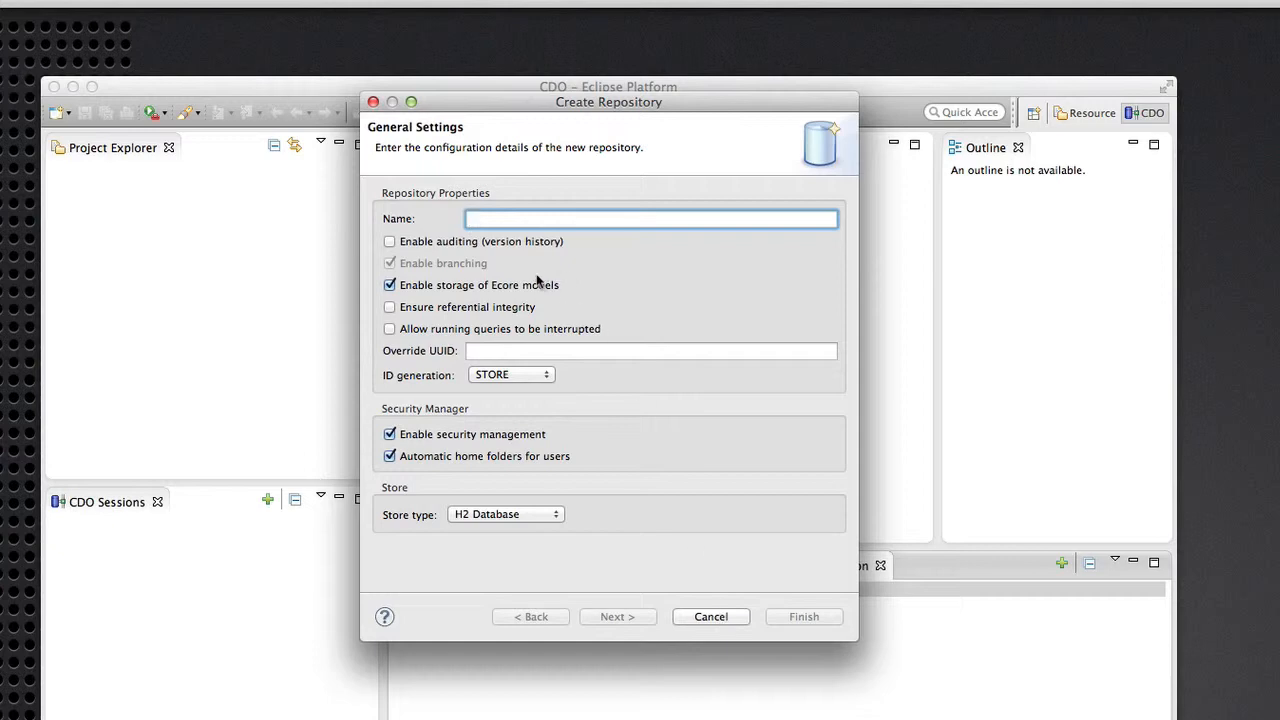
left_click(390, 242)
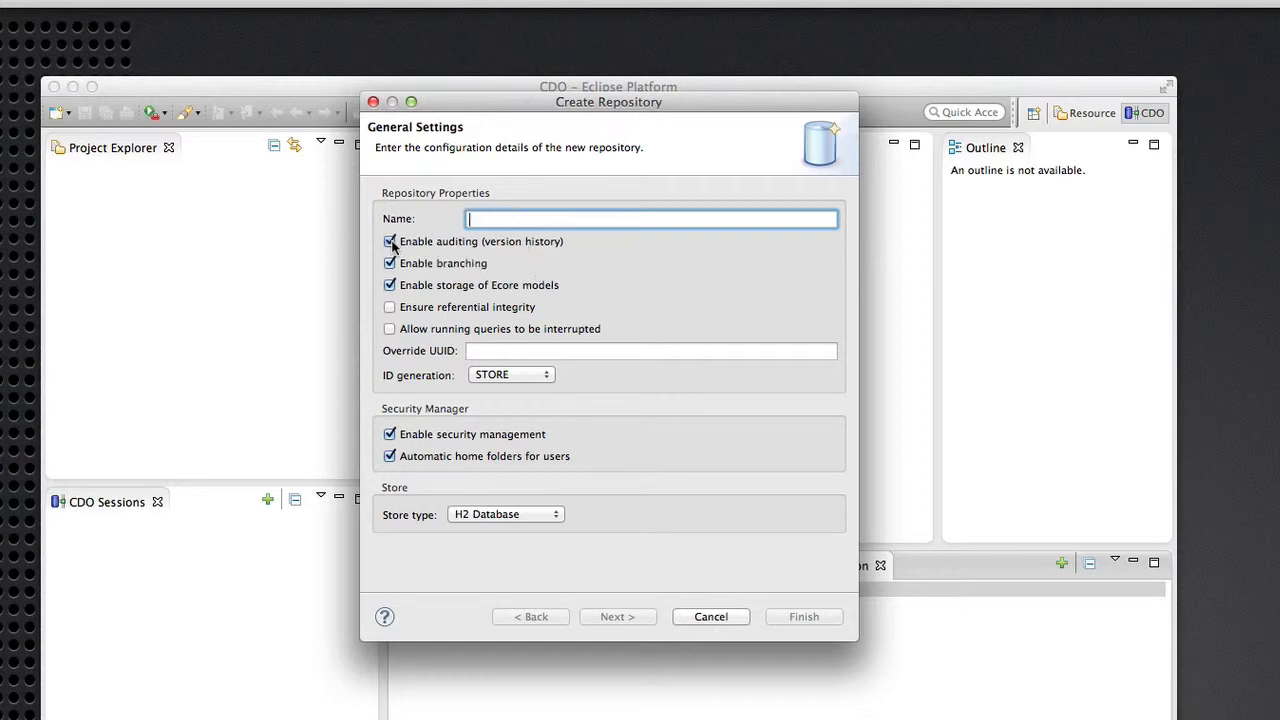
left_click(389, 330)
left_click(390, 434)
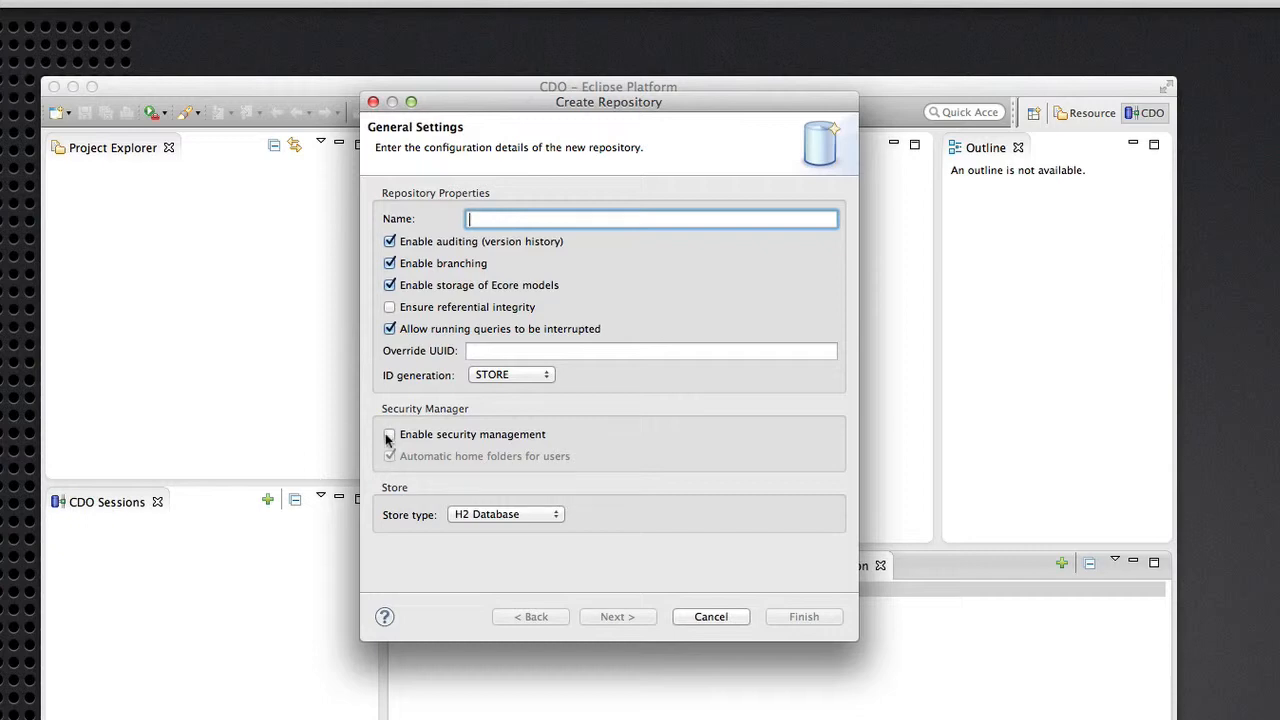
left_click(390, 434)
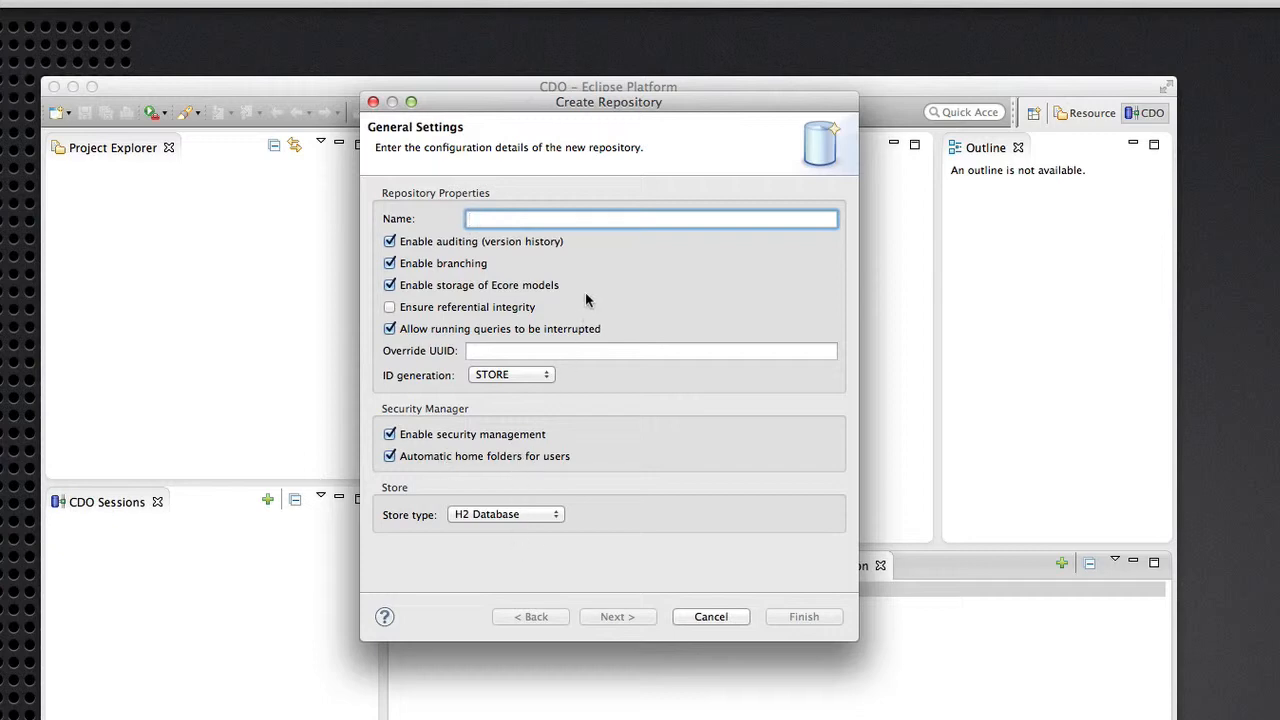
Name the repository repo1, keep the H2 Database store, and move to store settings.
type("repo1")
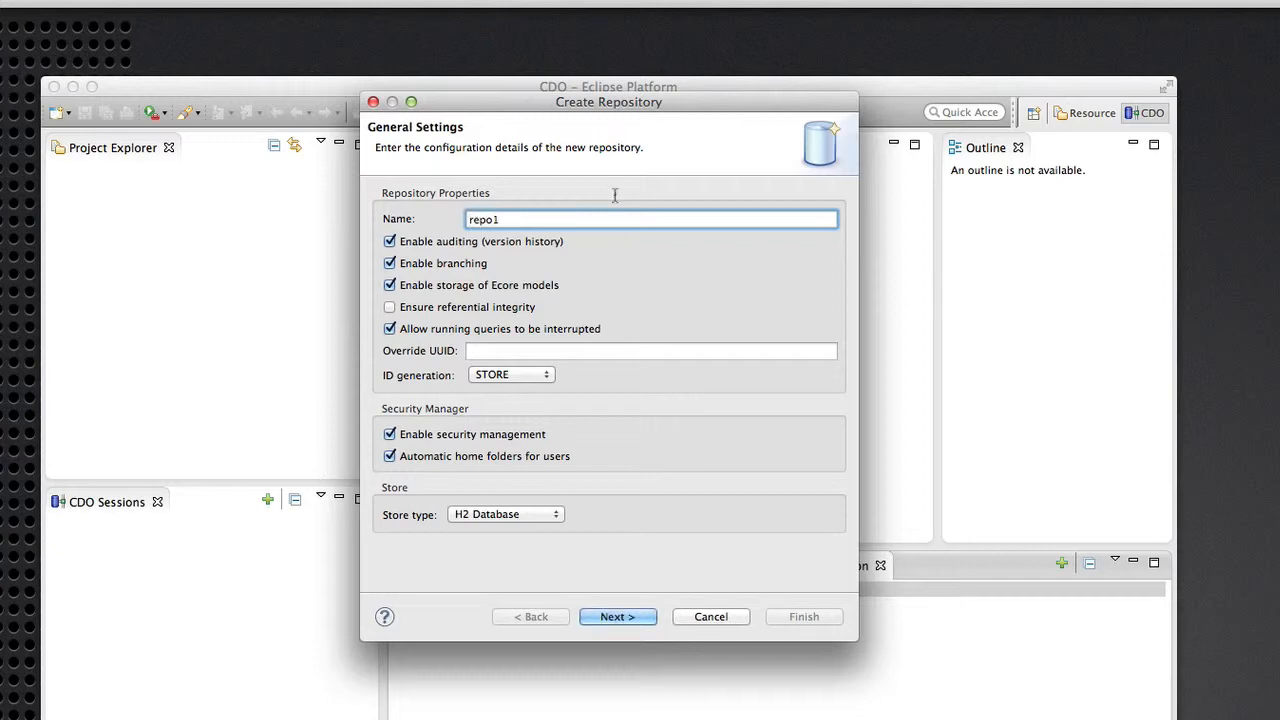
left_click(521, 515)
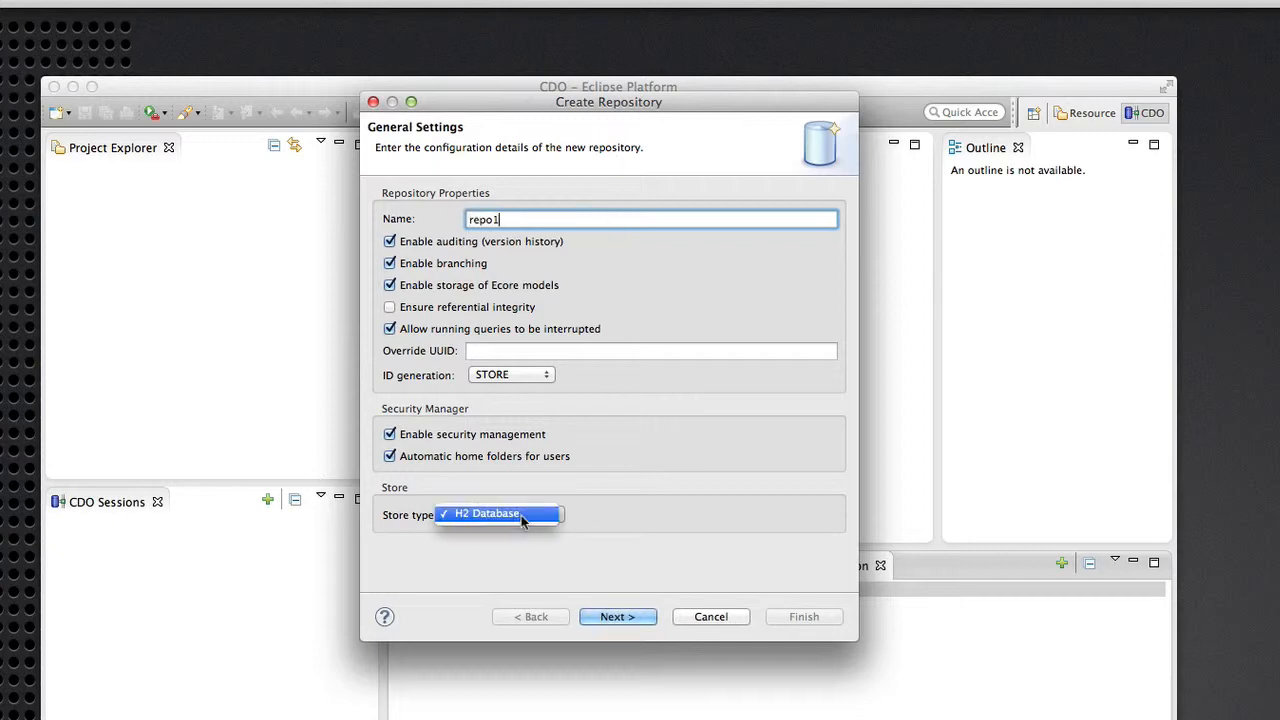
left_click(583, 512)
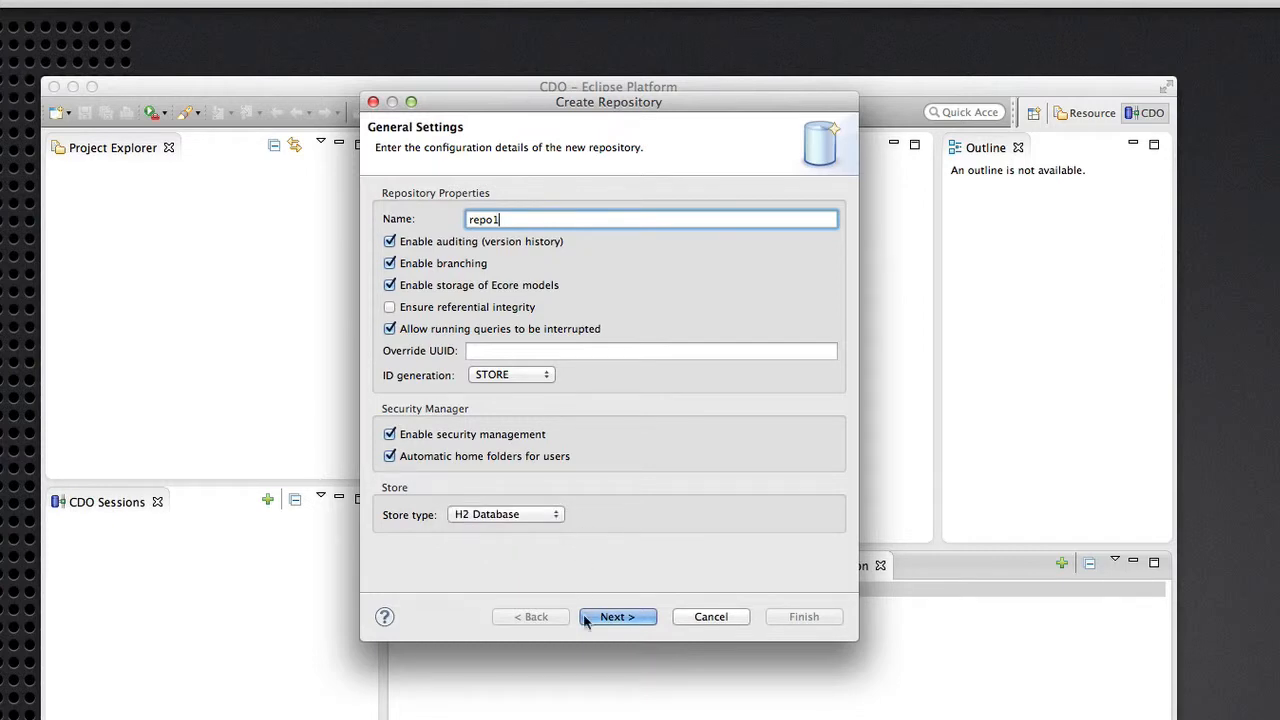
left_click(640, 612)
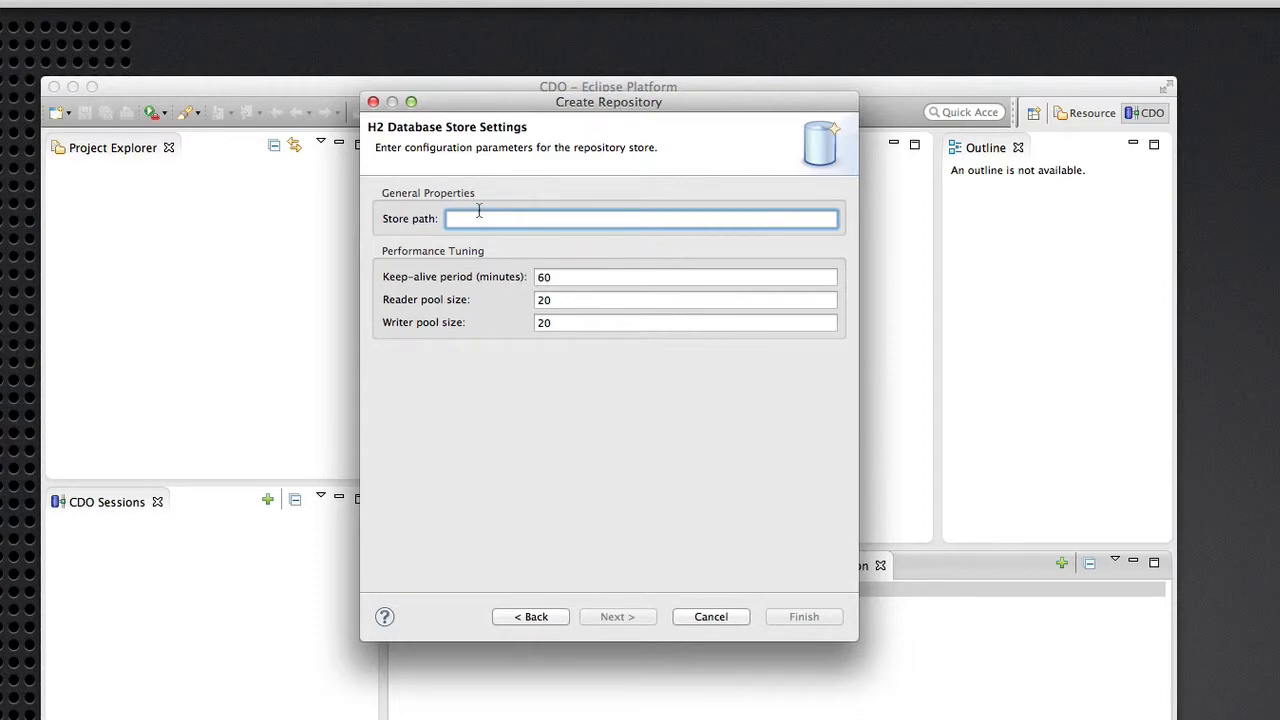
Set the store path to database/repo1, finish the wizard, and enter the Administrator password.
type("database/")
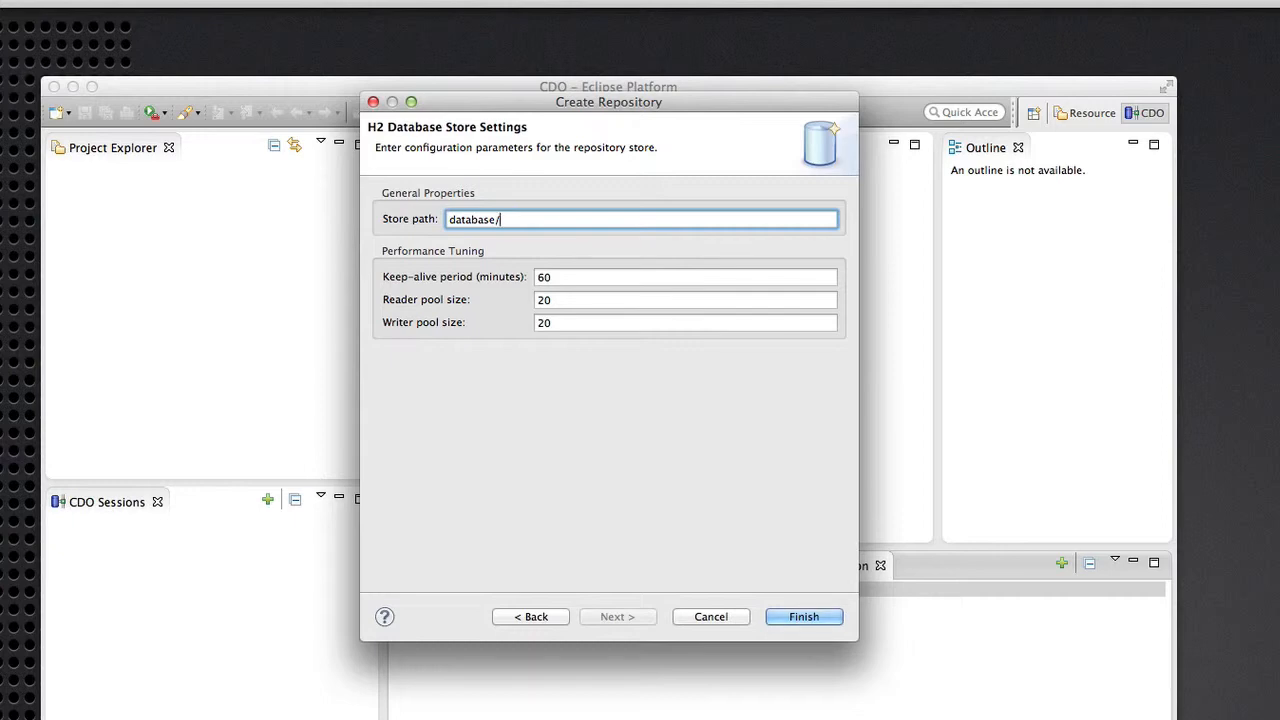
type("repo1")
left_click(806, 617)
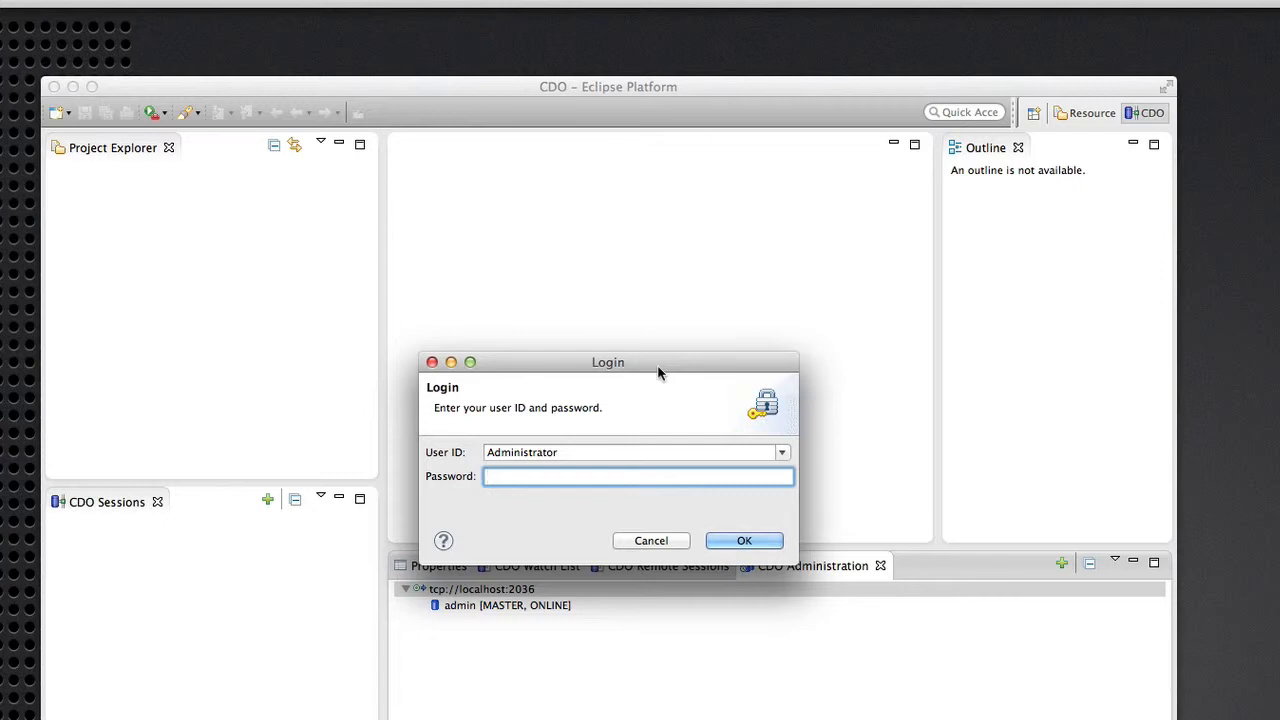
type("••••")
Confirm the Administrator login and open an Administrator session on repo1.
left_click(742, 541)
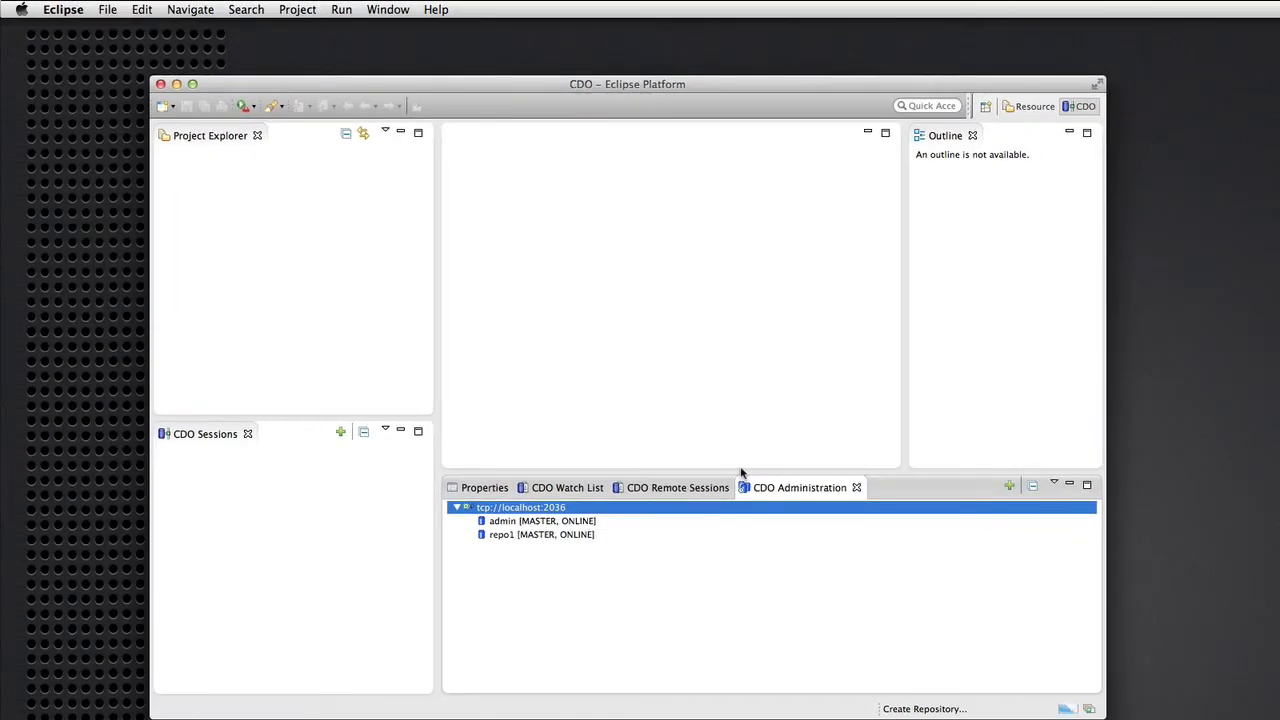
left_click(514, 541)
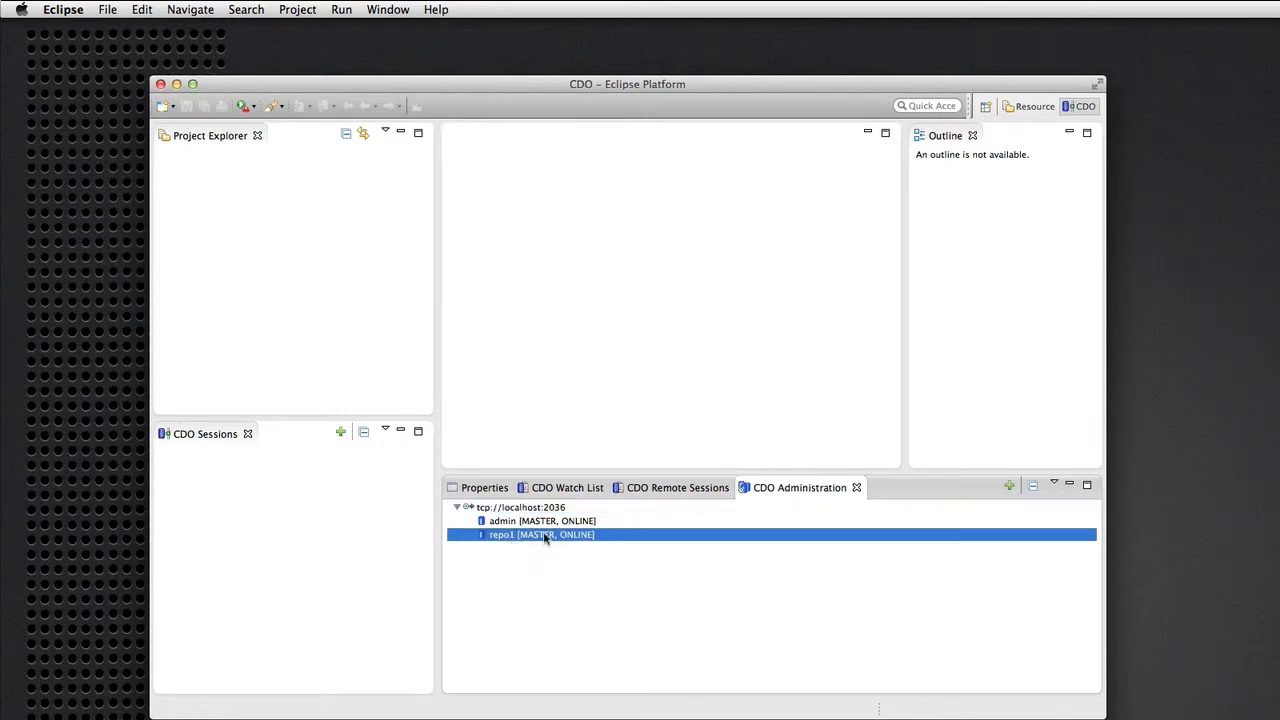
right_click(546, 540)
left_click(578, 543)
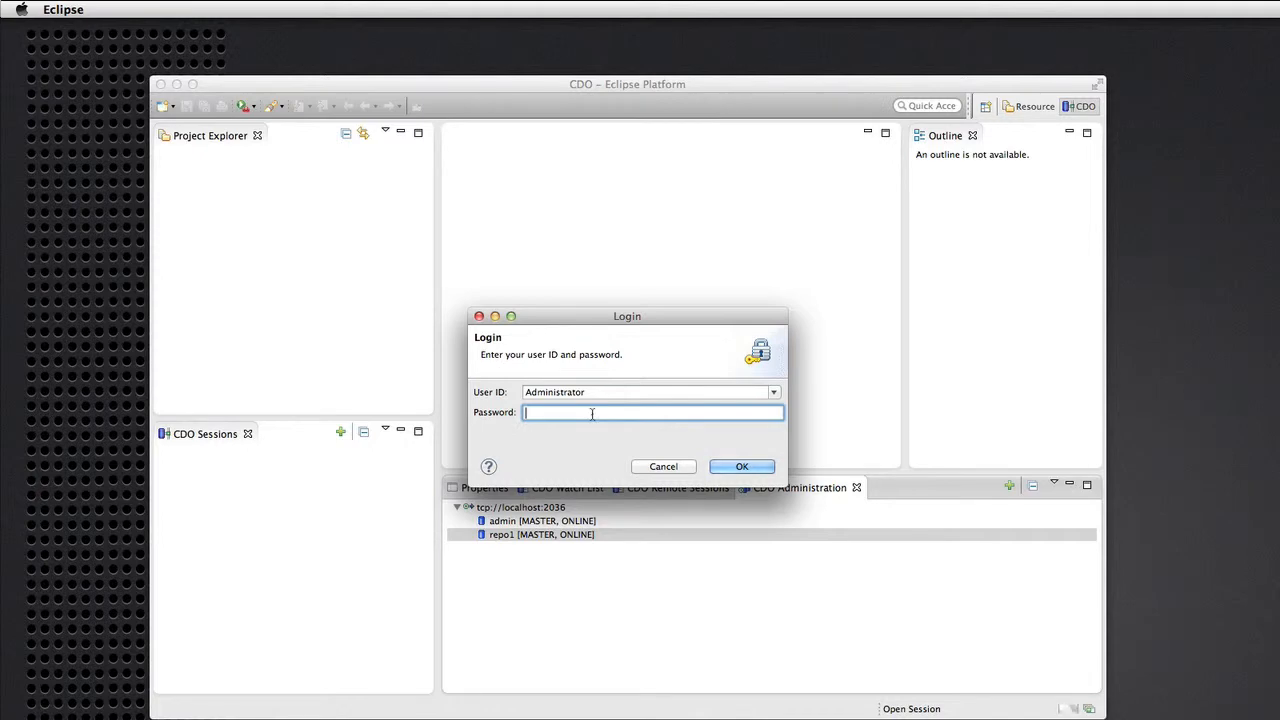
type("****")
left_click(745, 466)
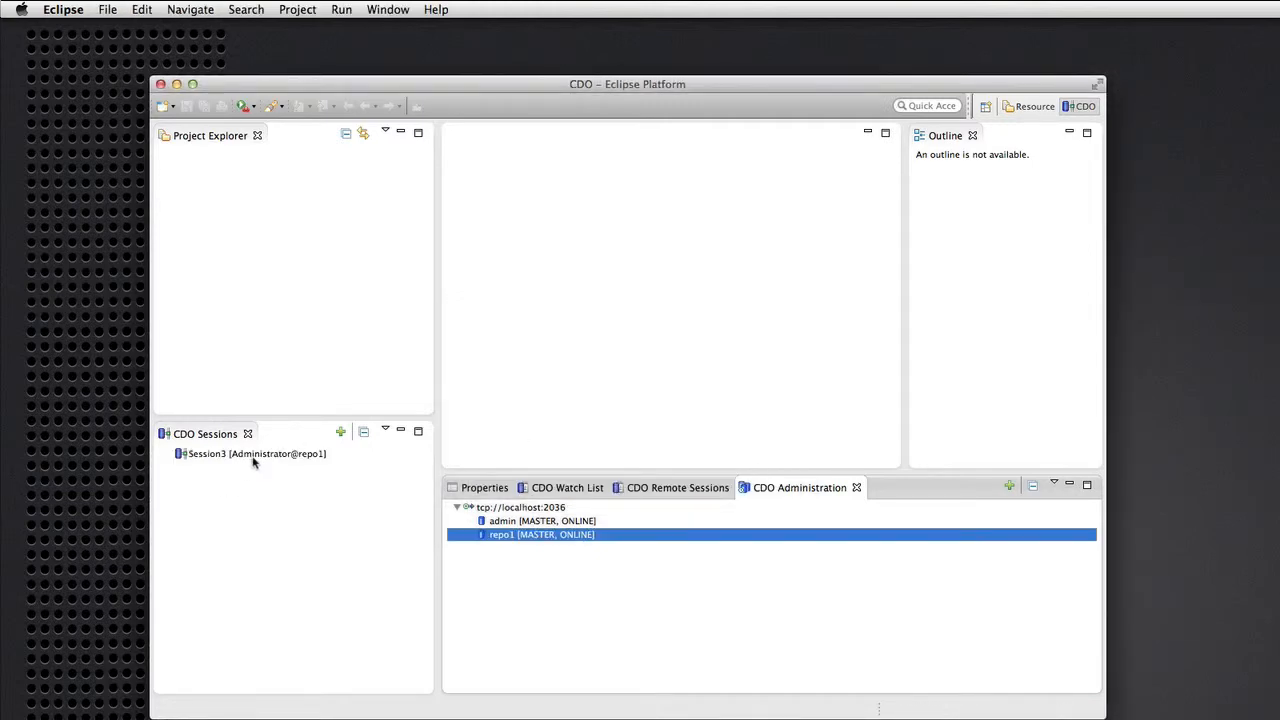
Open a transaction in Session3 and expand Transaction 1 to show home and security.
left_click(253, 455)
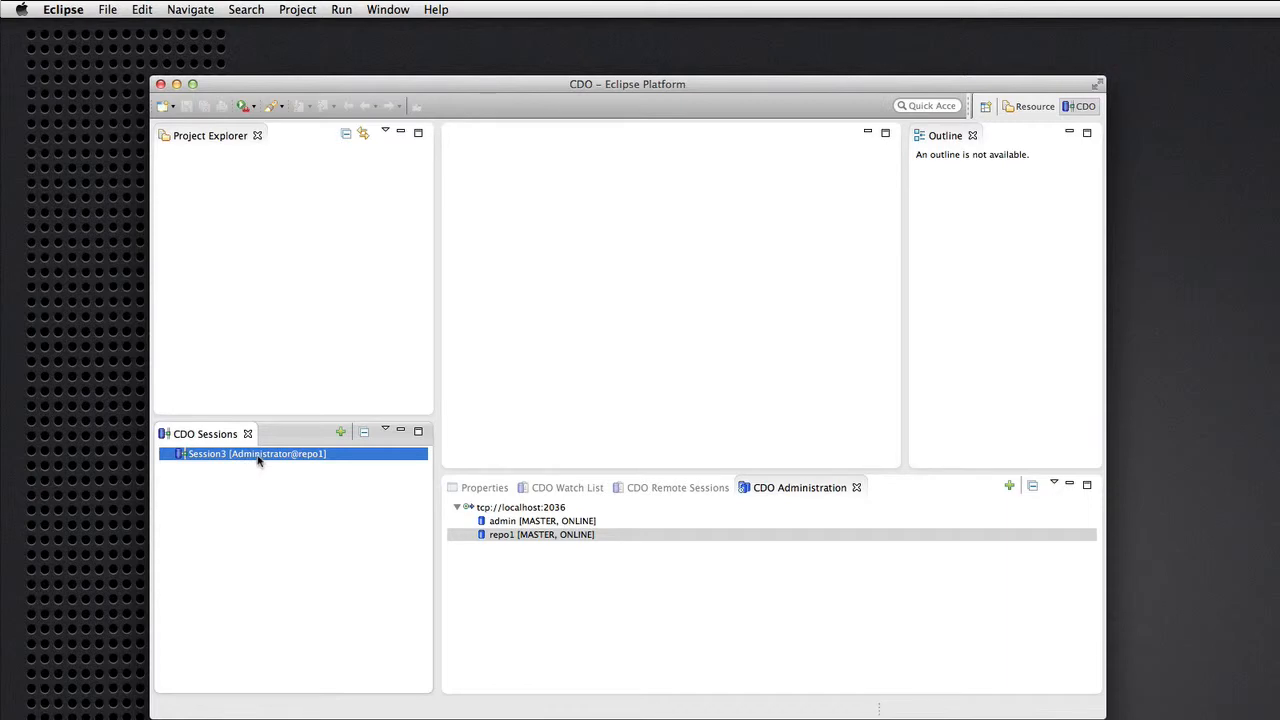
right_click(258, 459)
left_click(284, 466)
left_click(182, 468)
Add a new User beside Administrator under Users in repo1's security realm and show its properties.
double_click(228, 495)
left_click(456, 156)
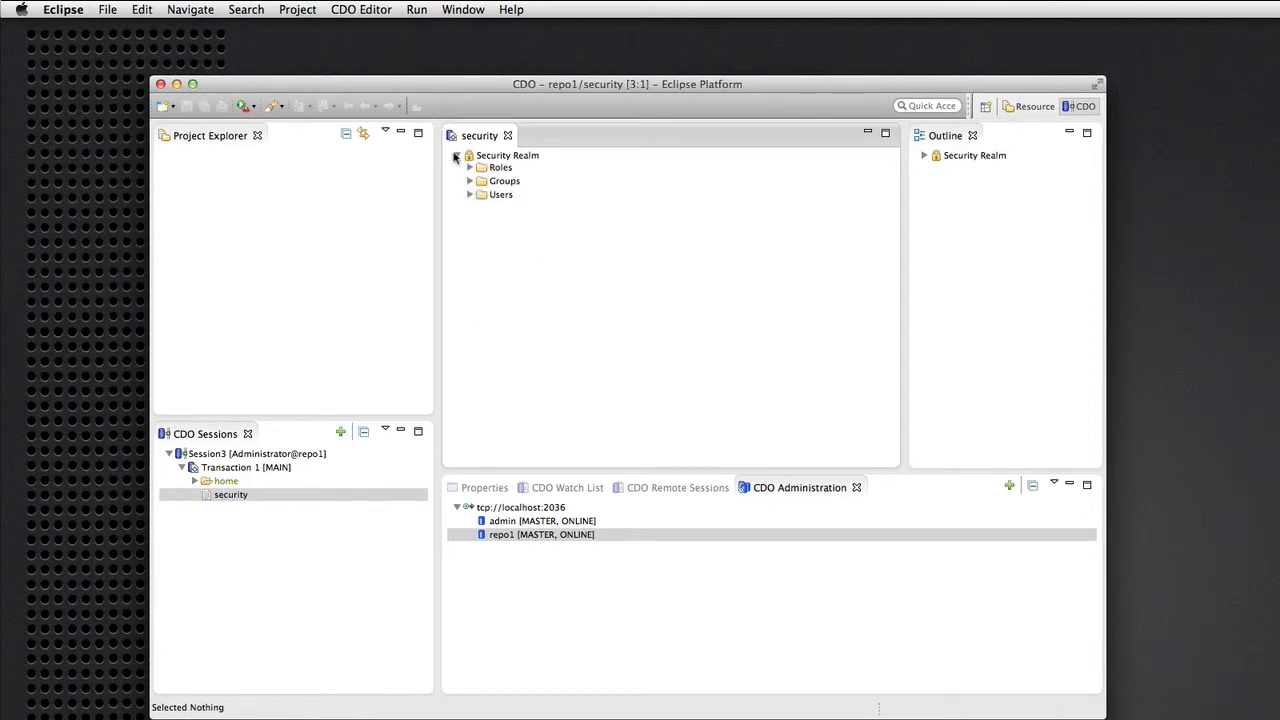
left_click(470, 195)
left_click(510, 212)
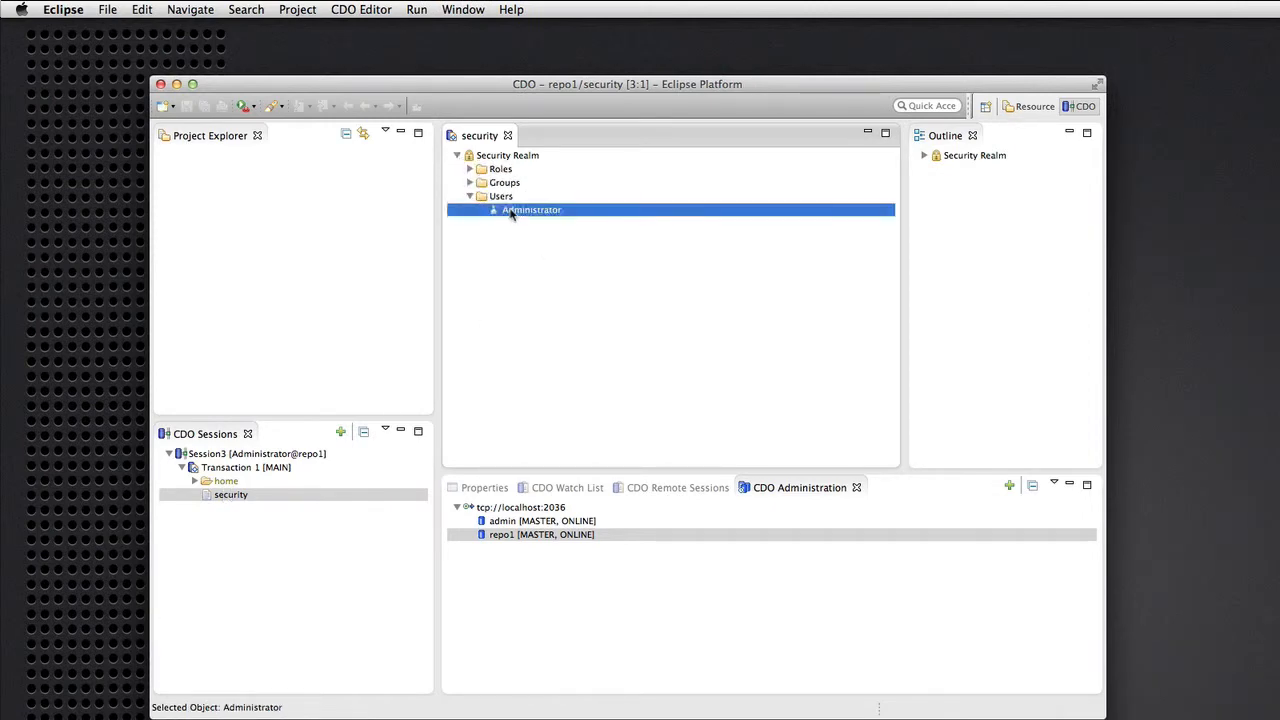
left_click(491, 198)
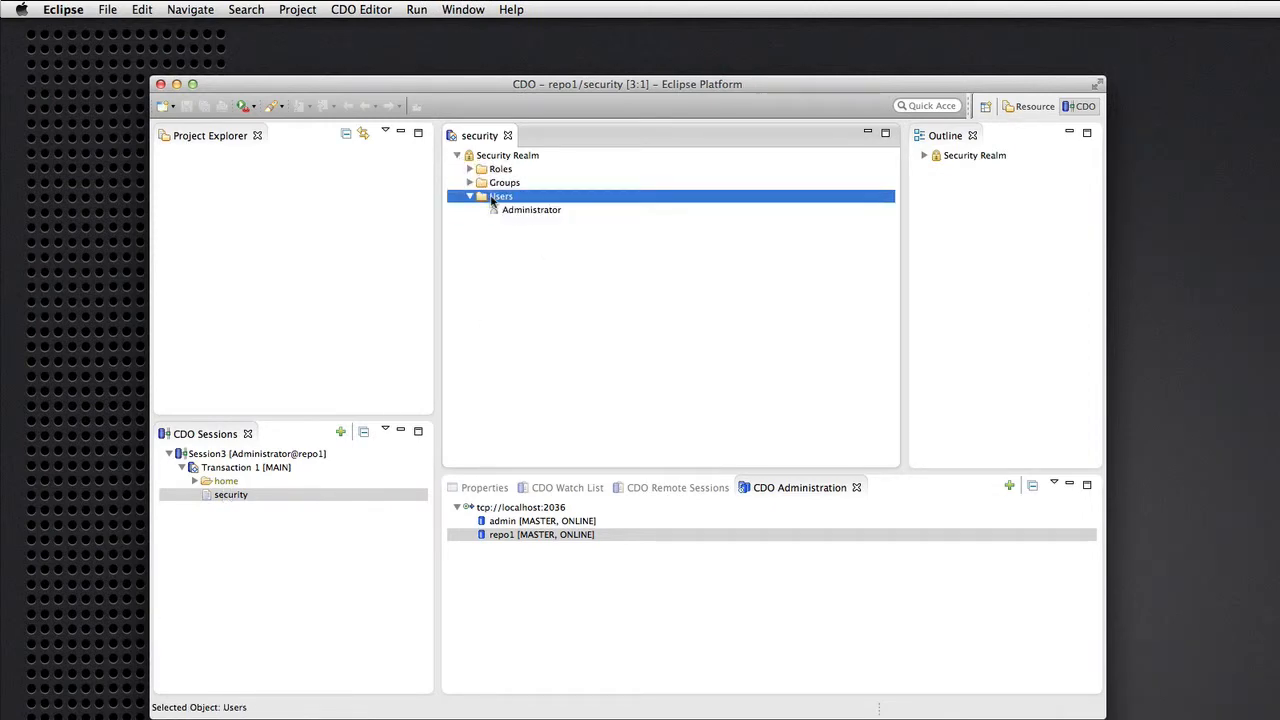
right_click(502, 200)
mouse_move(519, 206)
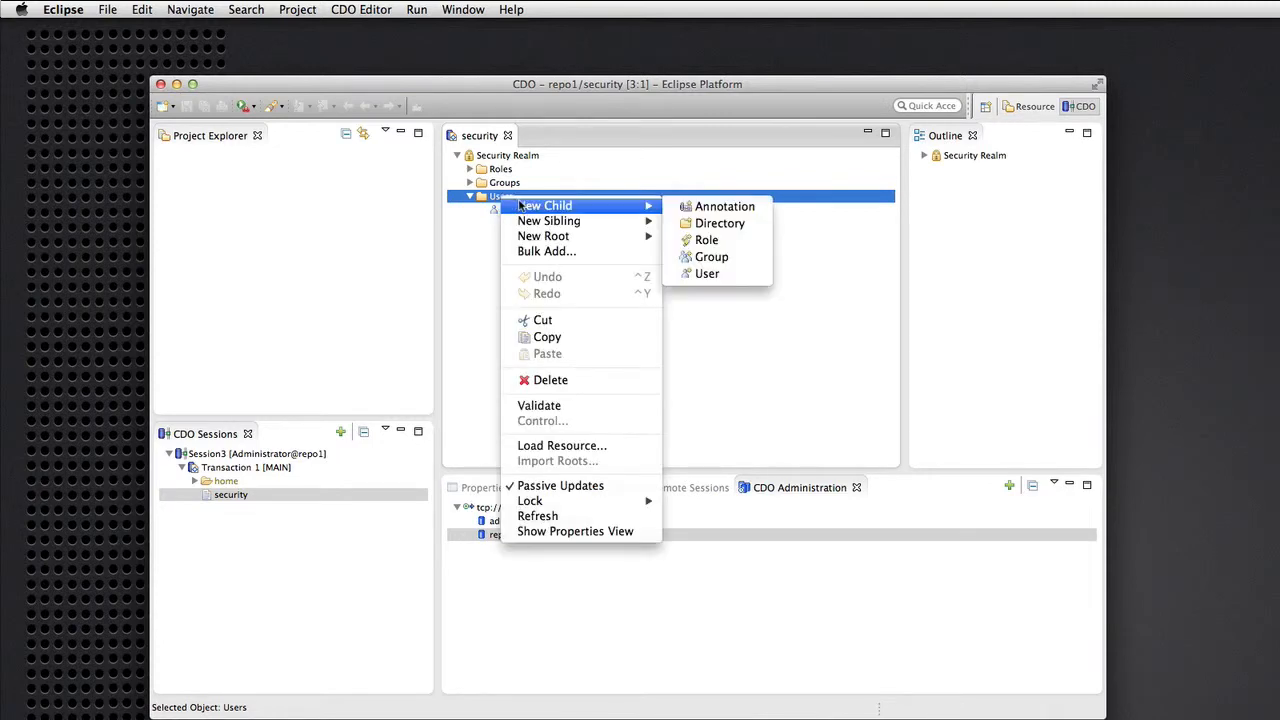
left_click(708, 273)
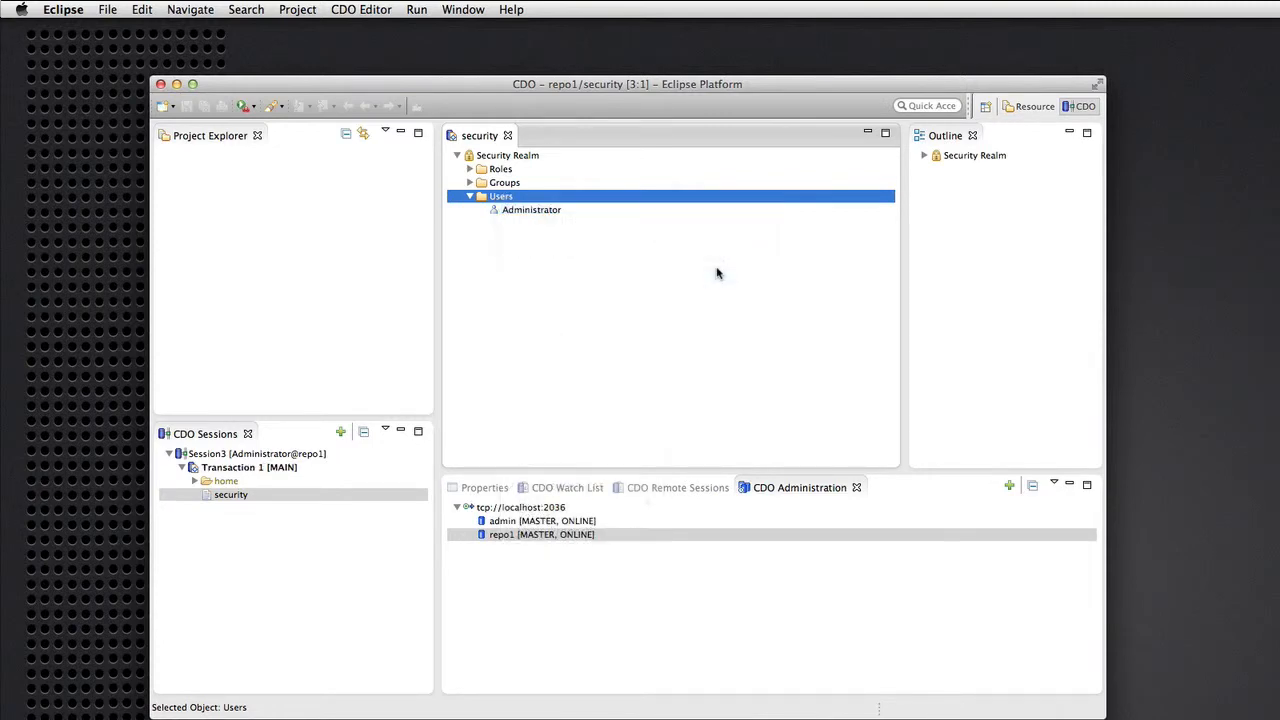
left_click(475, 487)
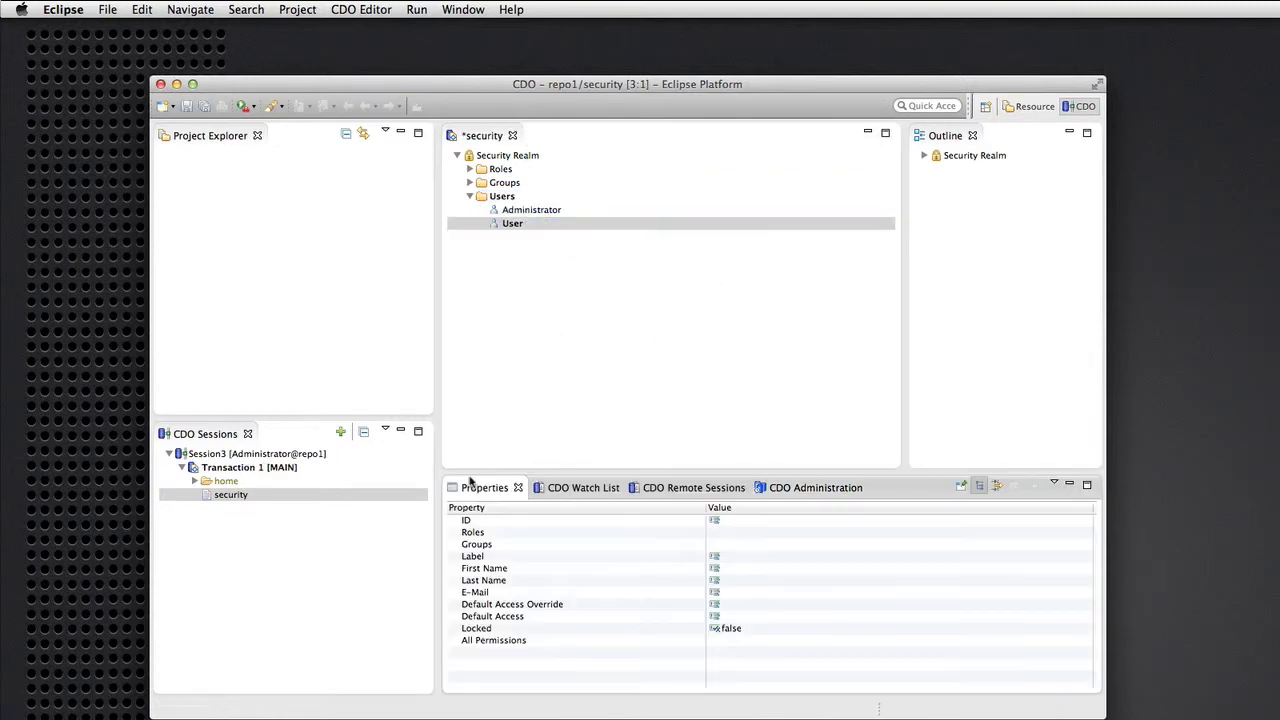
Fill in the new user's ID, first name, last name and e-mail, then save the security realm.
left_click(733, 520)
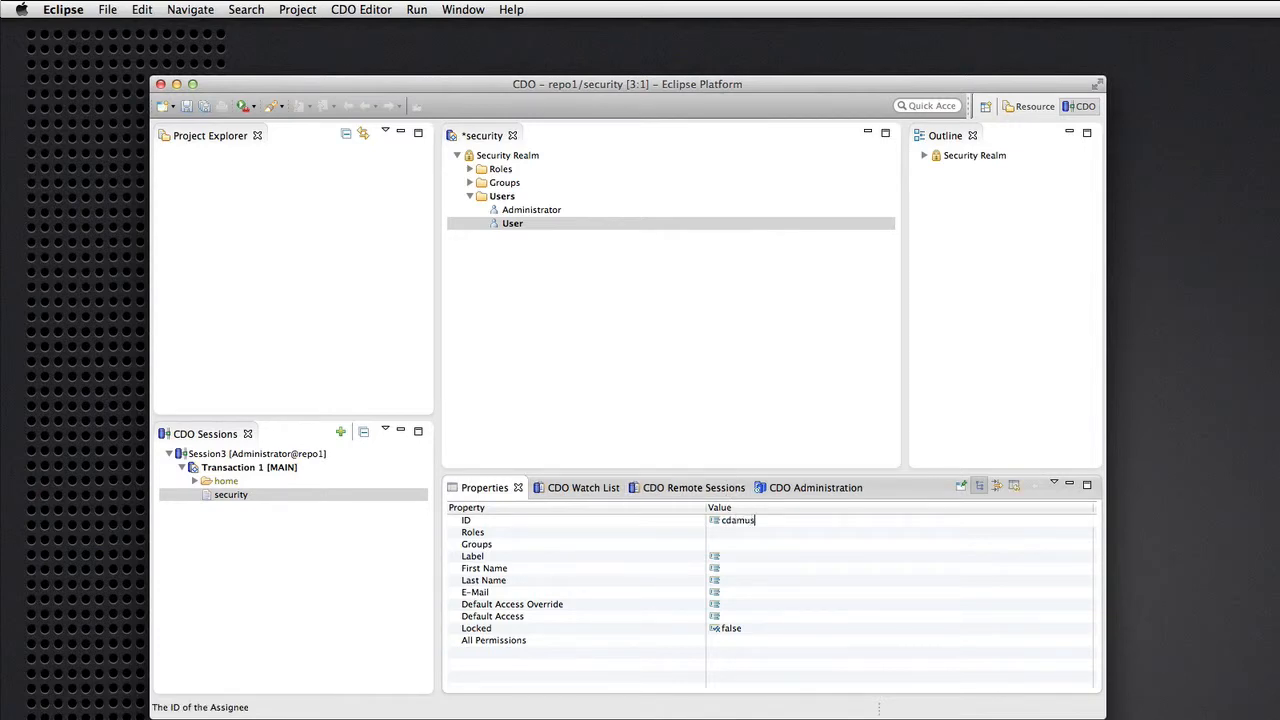
left_click(745, 568)
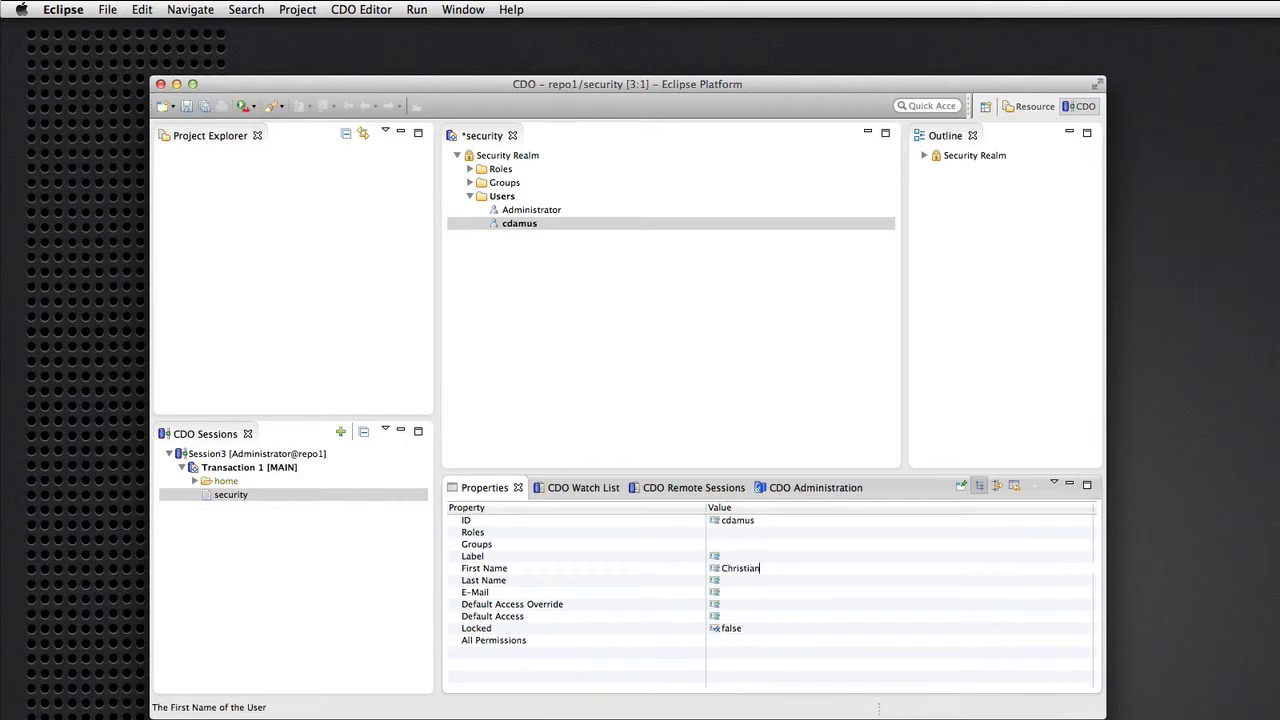
left_click(744, 579)
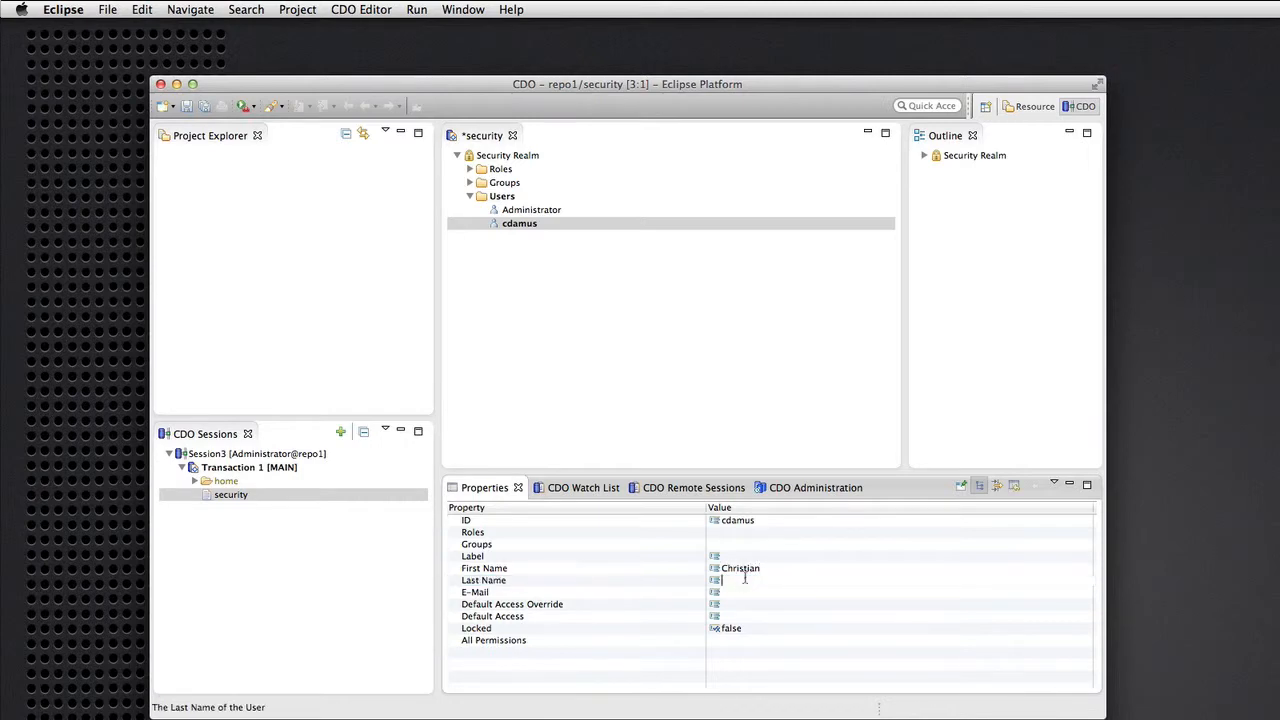
type("Damus")
key("Return")
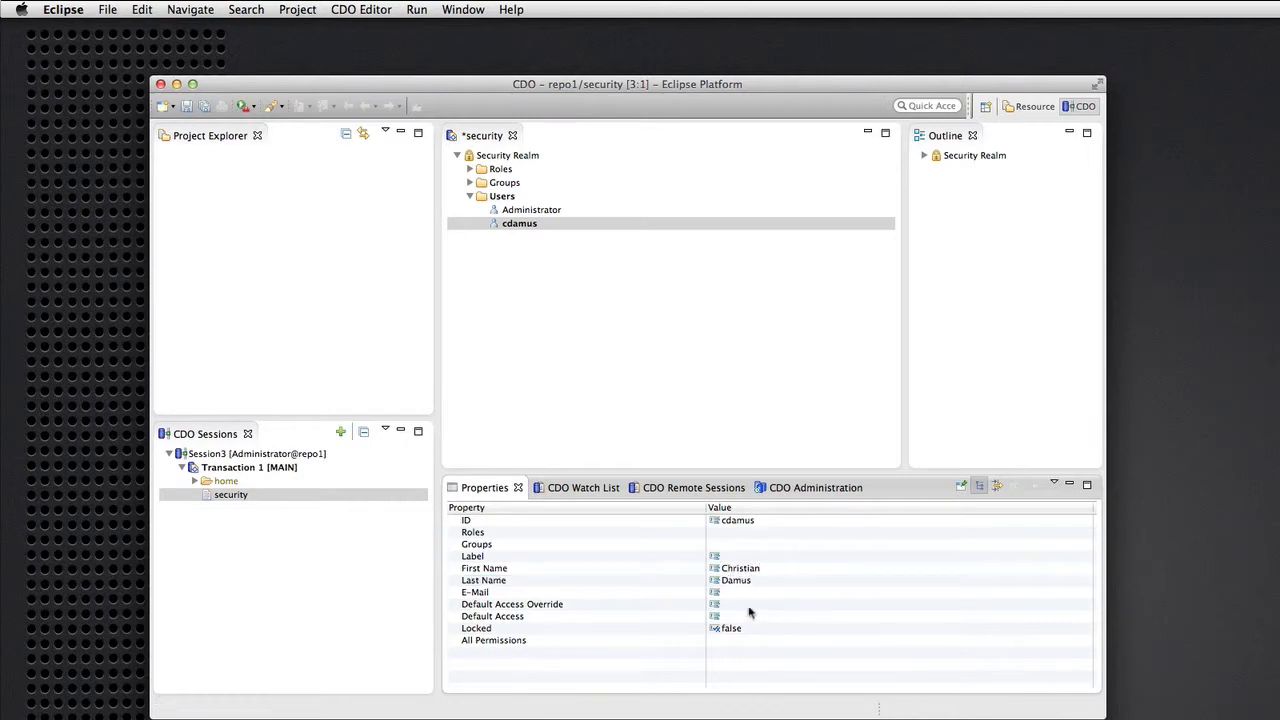
left_click(740, 593)
type("com")
key("Return")
left_click(510, 224)
key("ctrl+s")
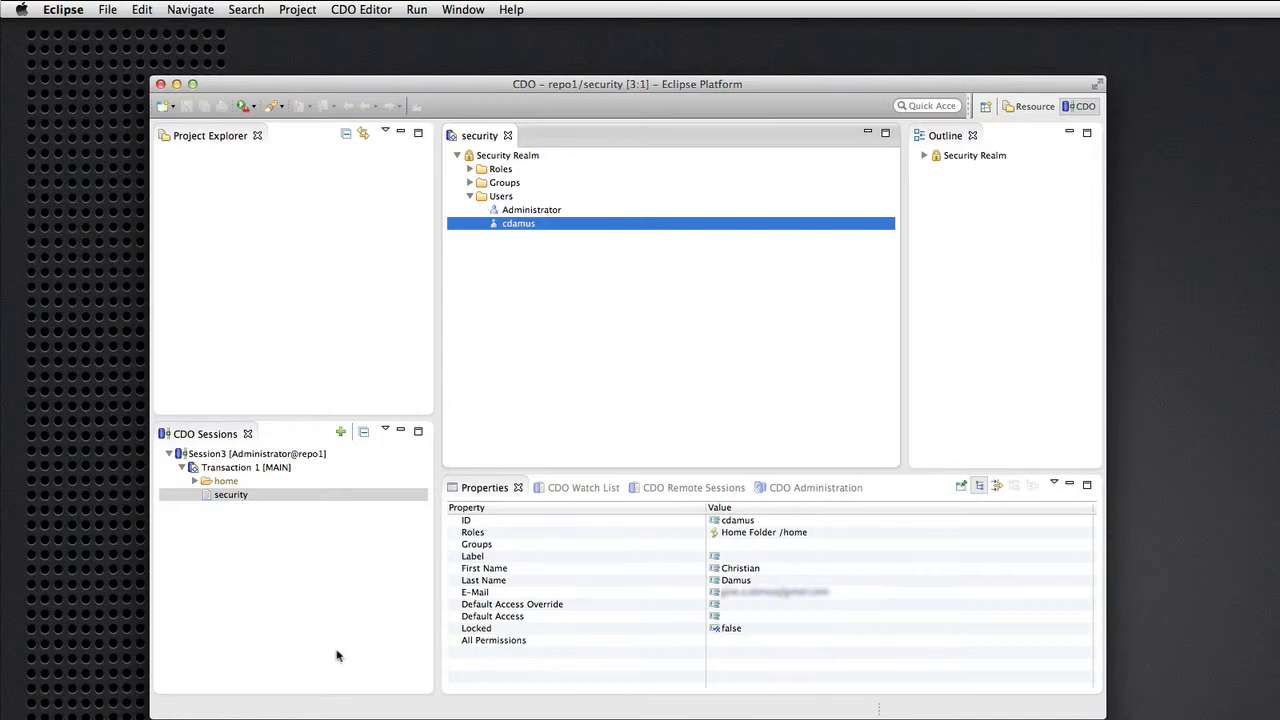
Check the new user's home folder, close the Administrator's Session3, and return to CDO Administration.
left_click(193, 481)
left_click(238, 521)
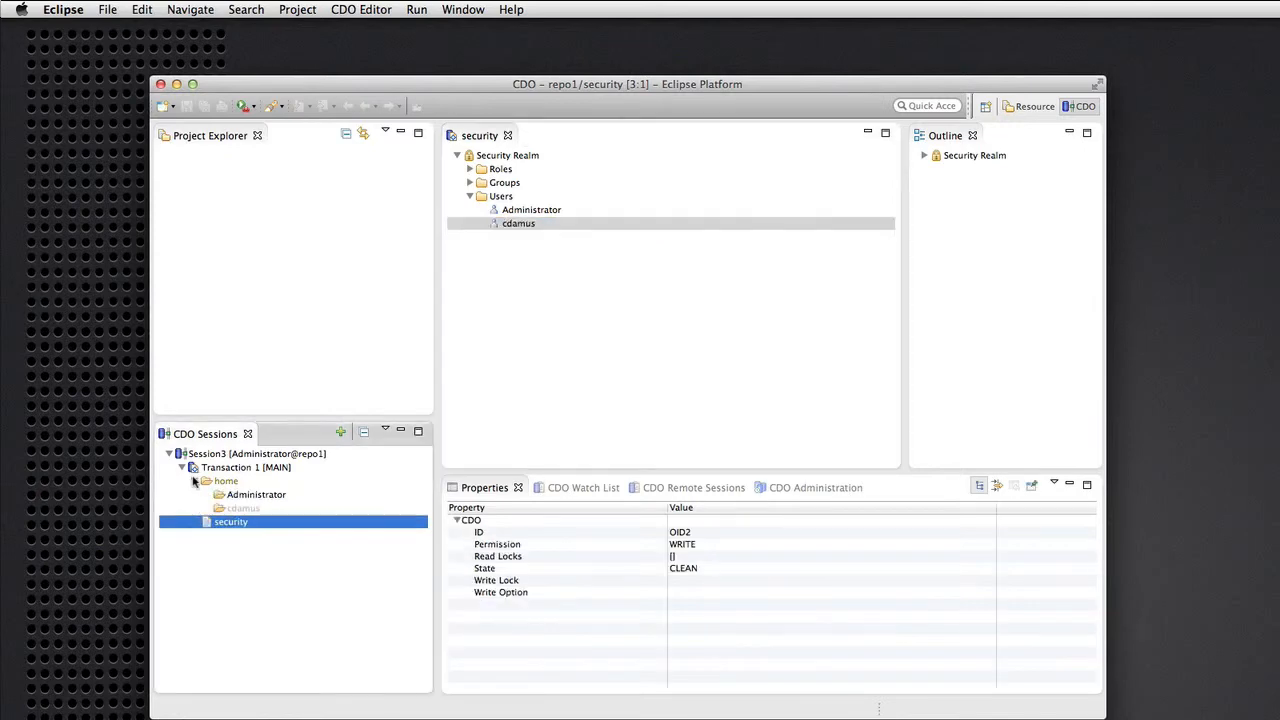
left_click(244, 511)
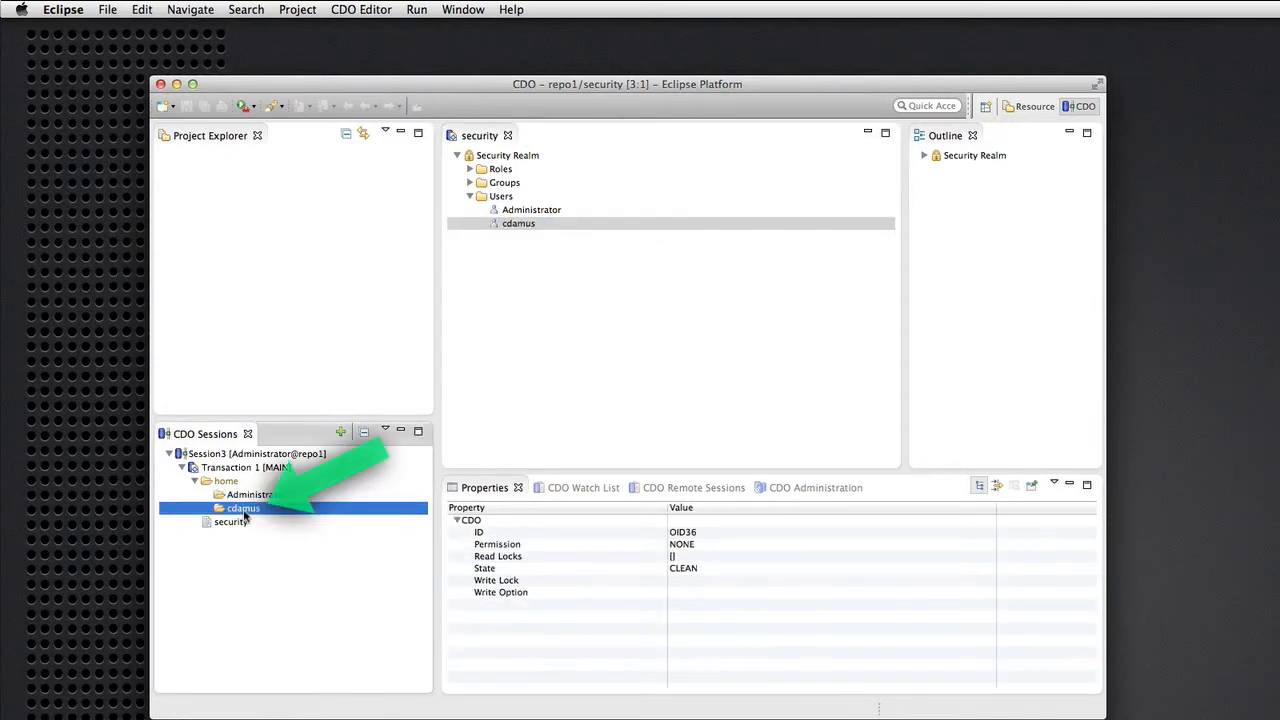
left_click(250, 456)
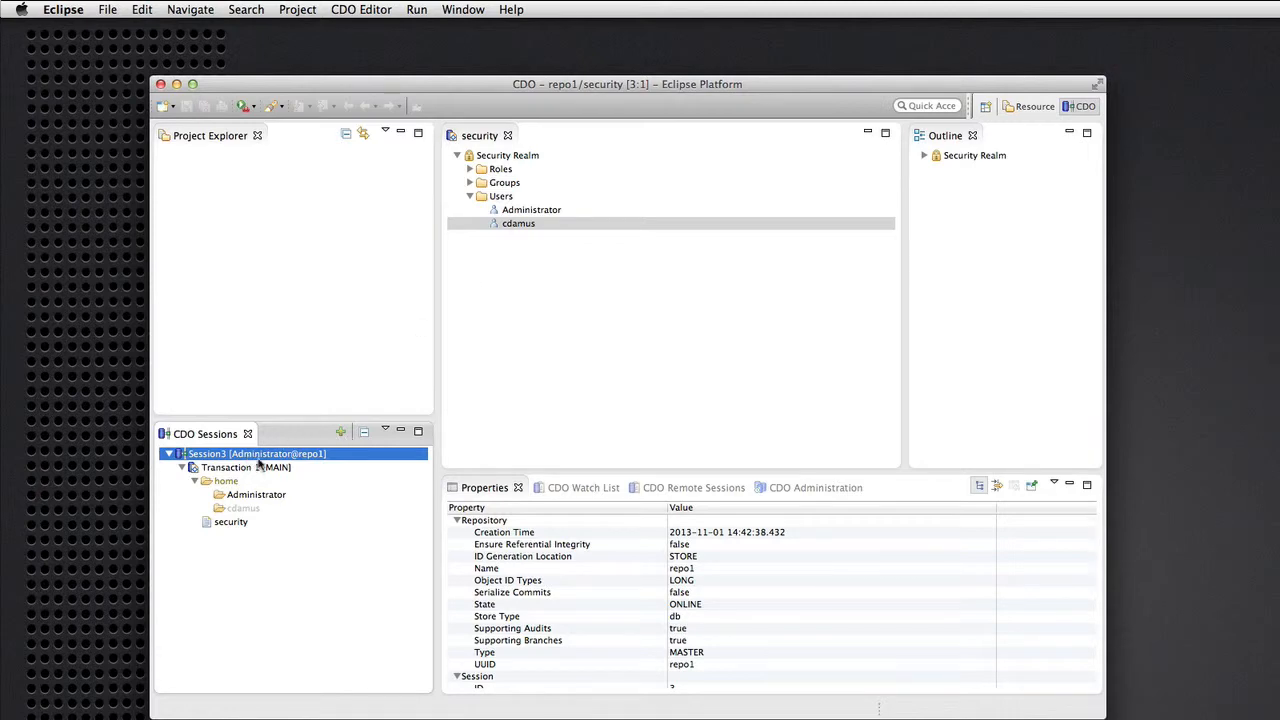
right_click(260, 462)
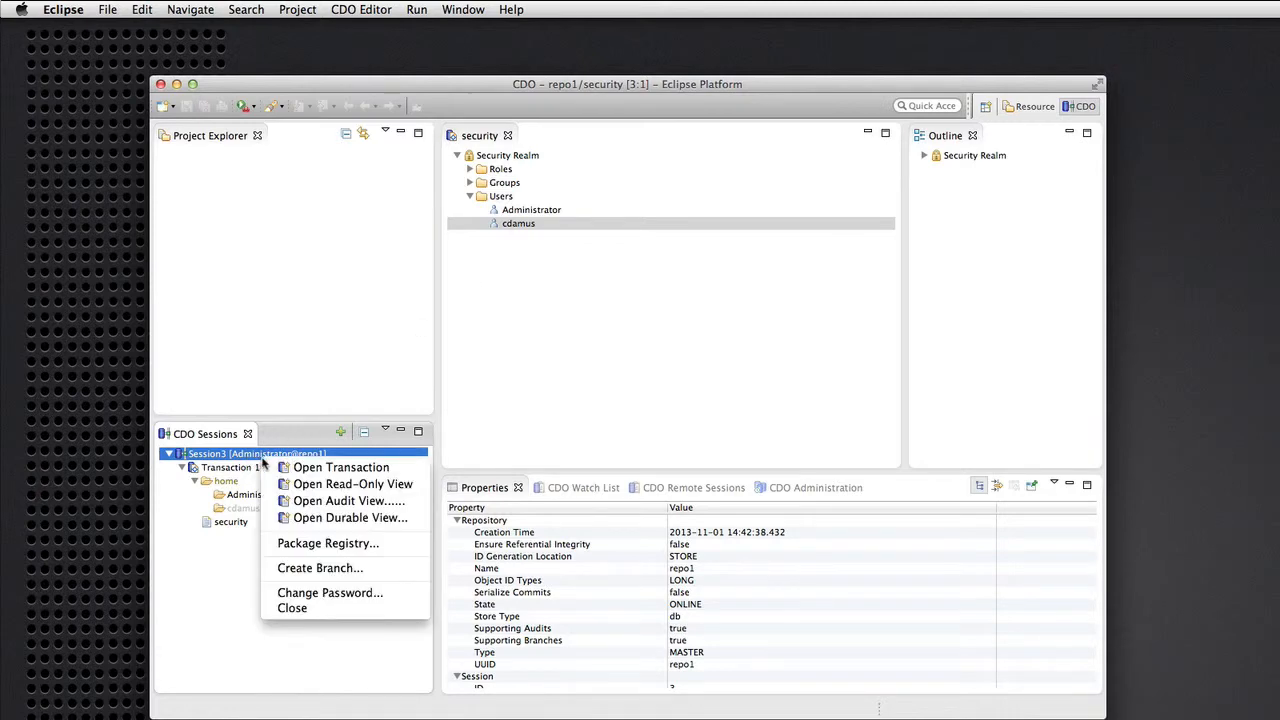
left_click(292, 614)
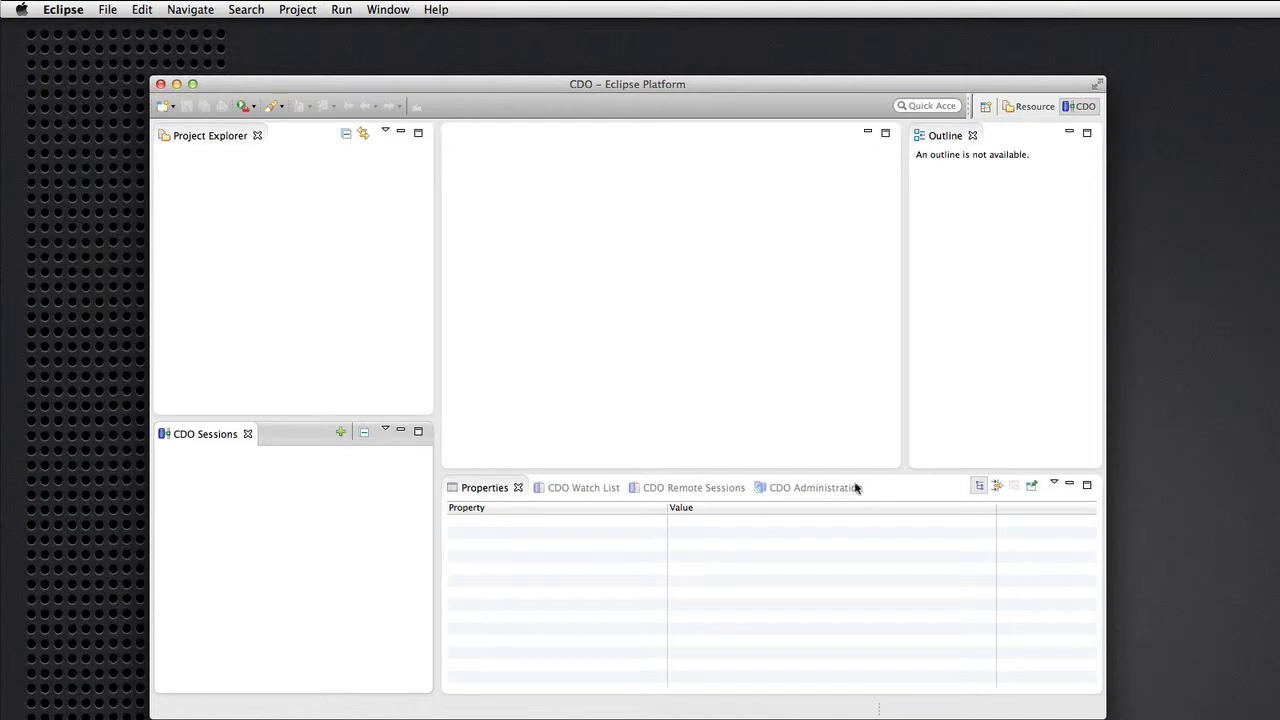
left_click(803, 488)
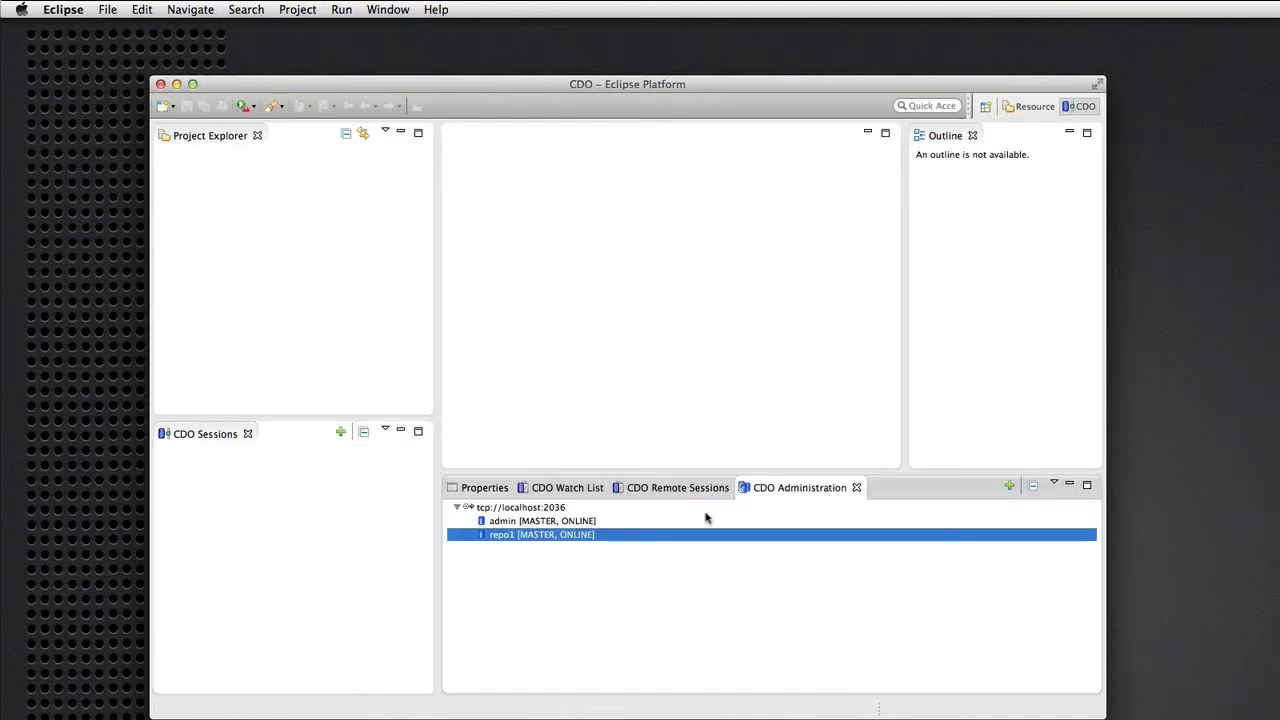
Open Session4 on repo1 by logging in with the new user's ID and password.
right_click(592, 542)
left_click(614, 548)
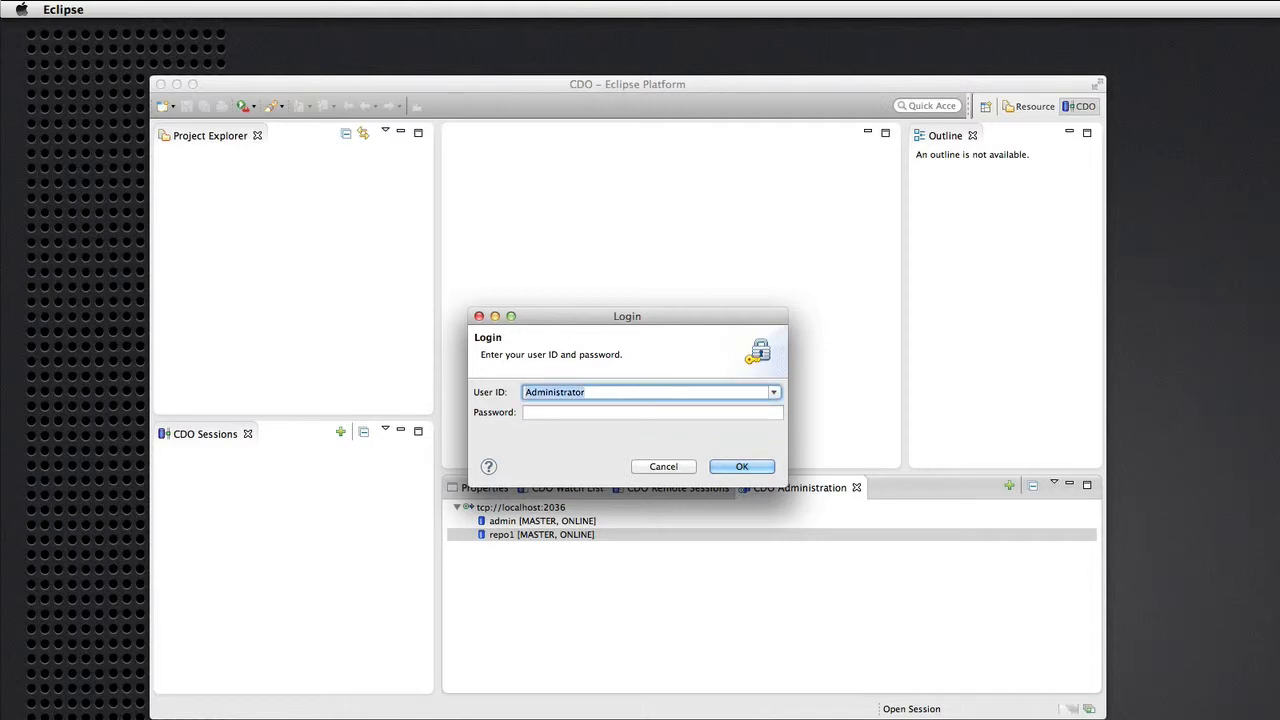
key("Tab")
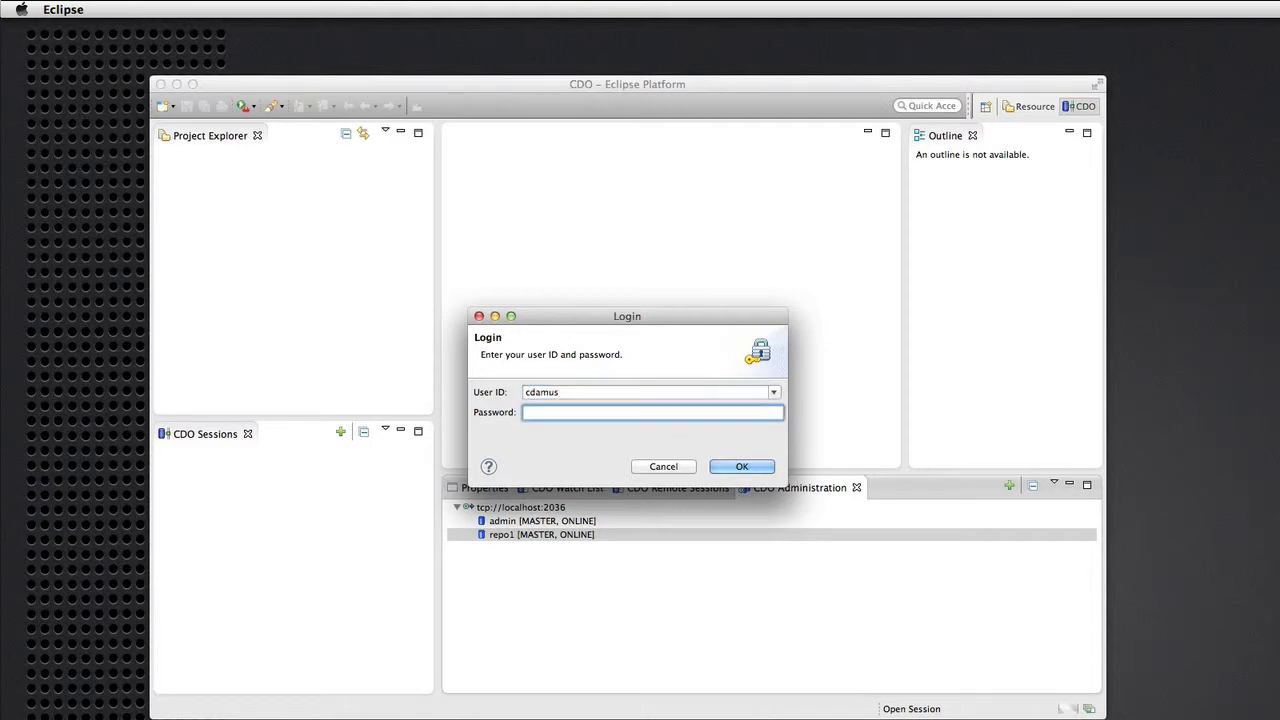
key("Return")
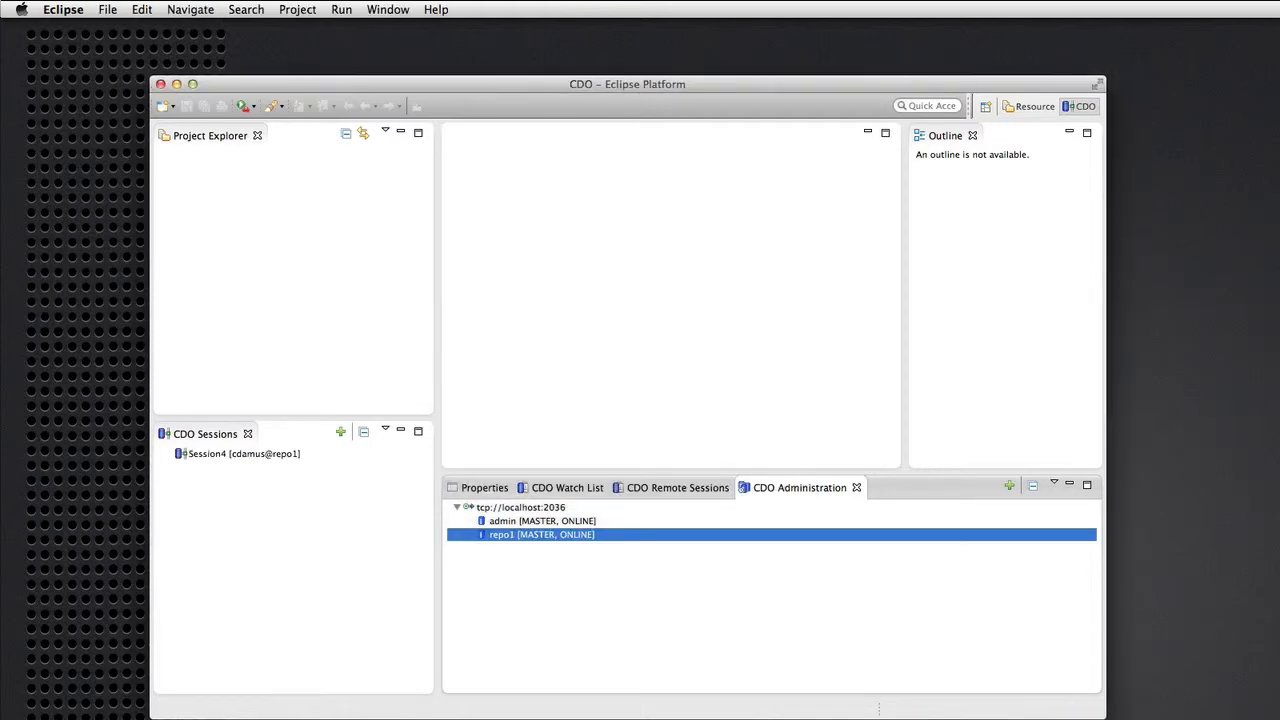
right_click(206, 456)
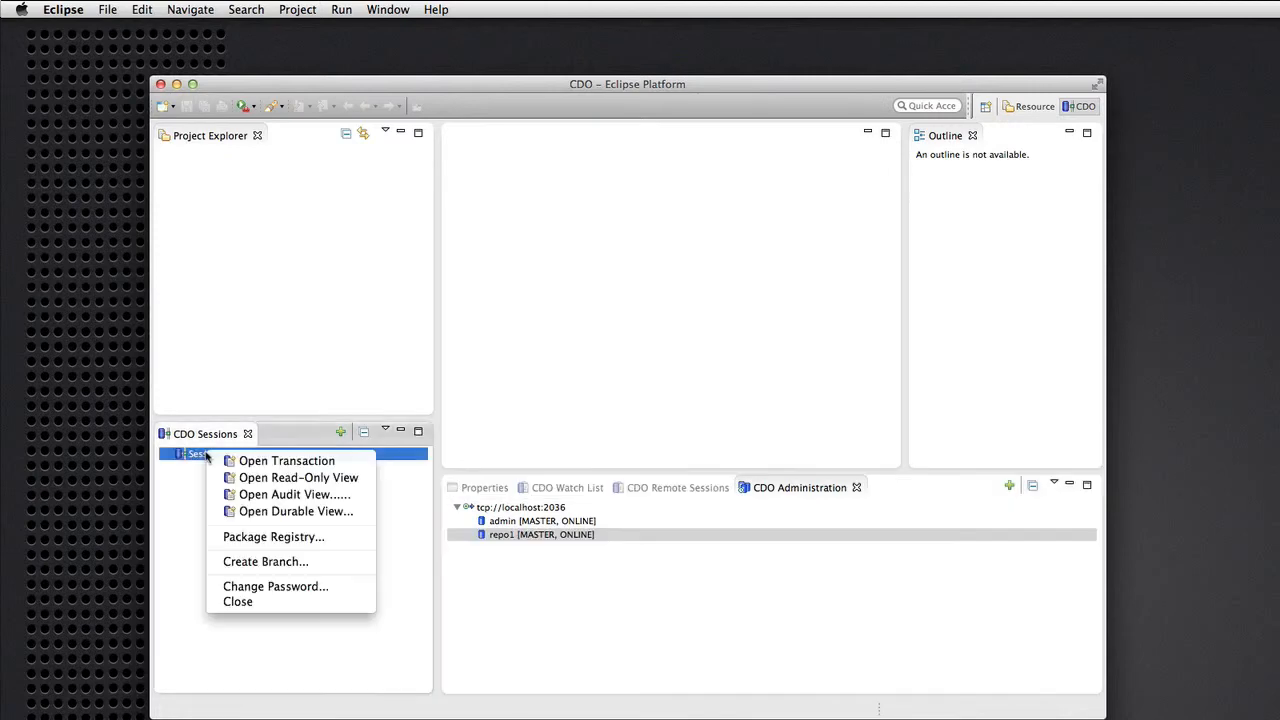
left_click(276, 587)
key("Tab")
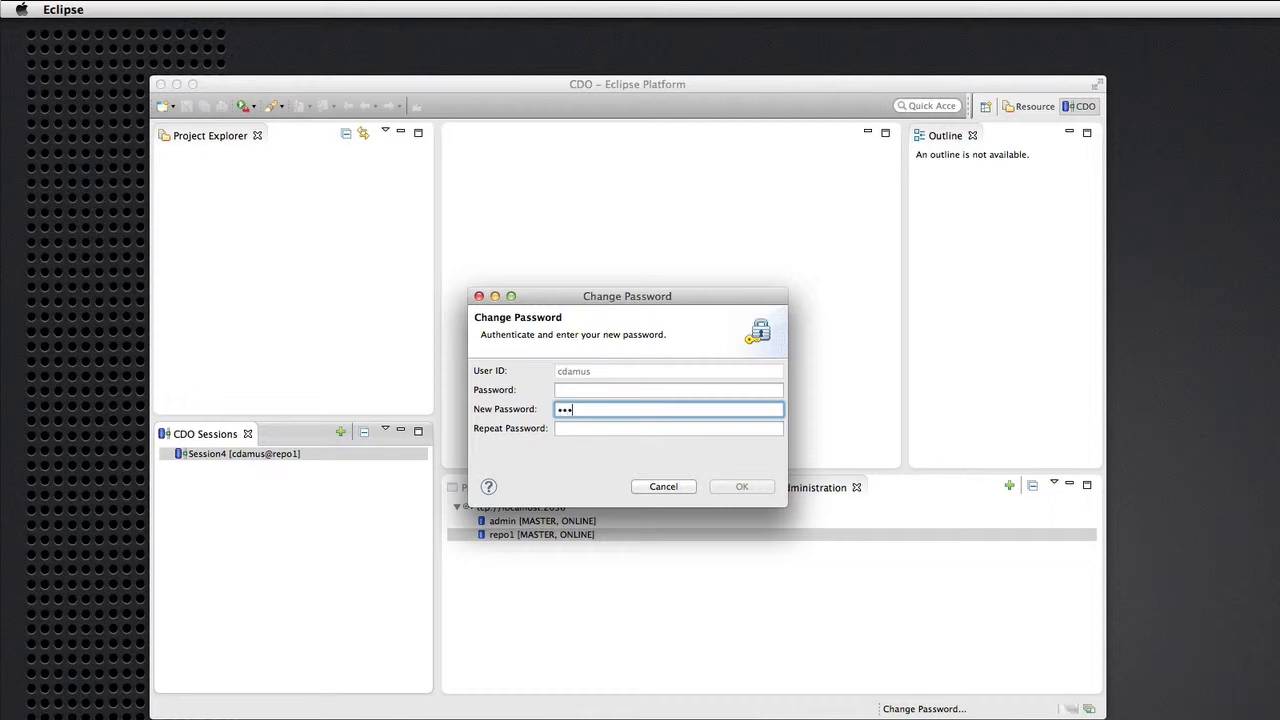
type("••••••••")
key("Tab")
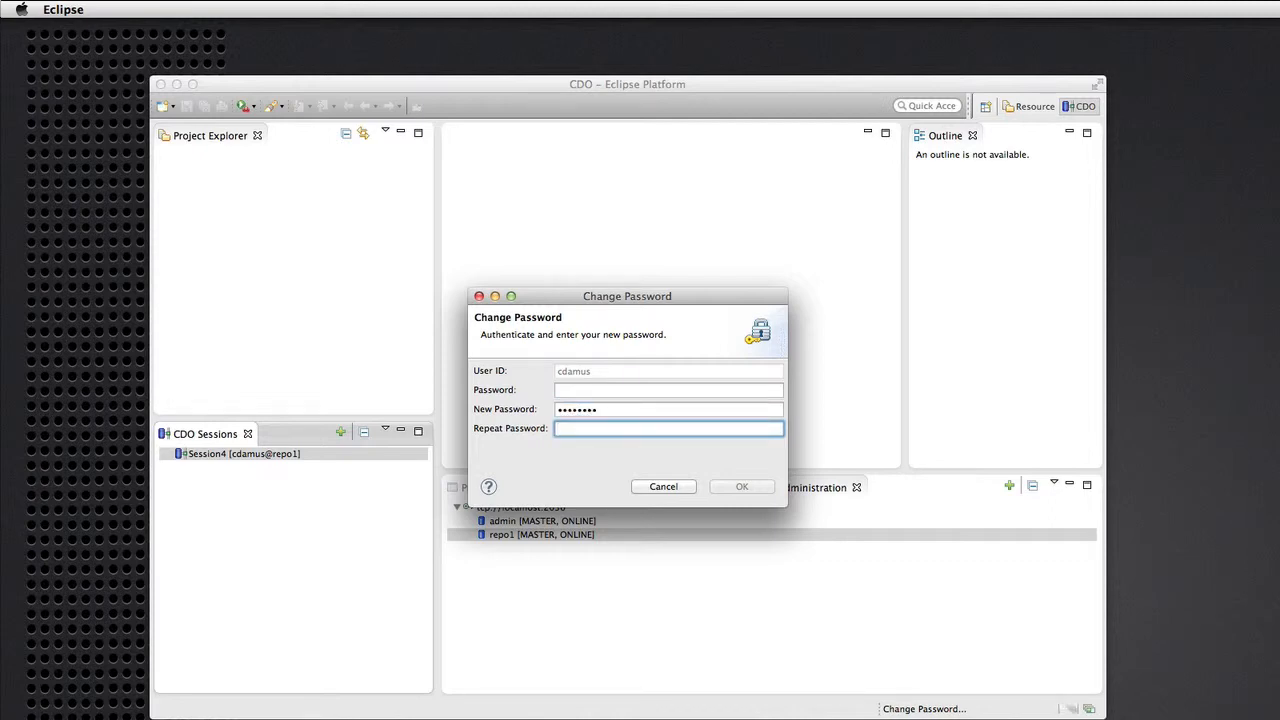
type("•••")
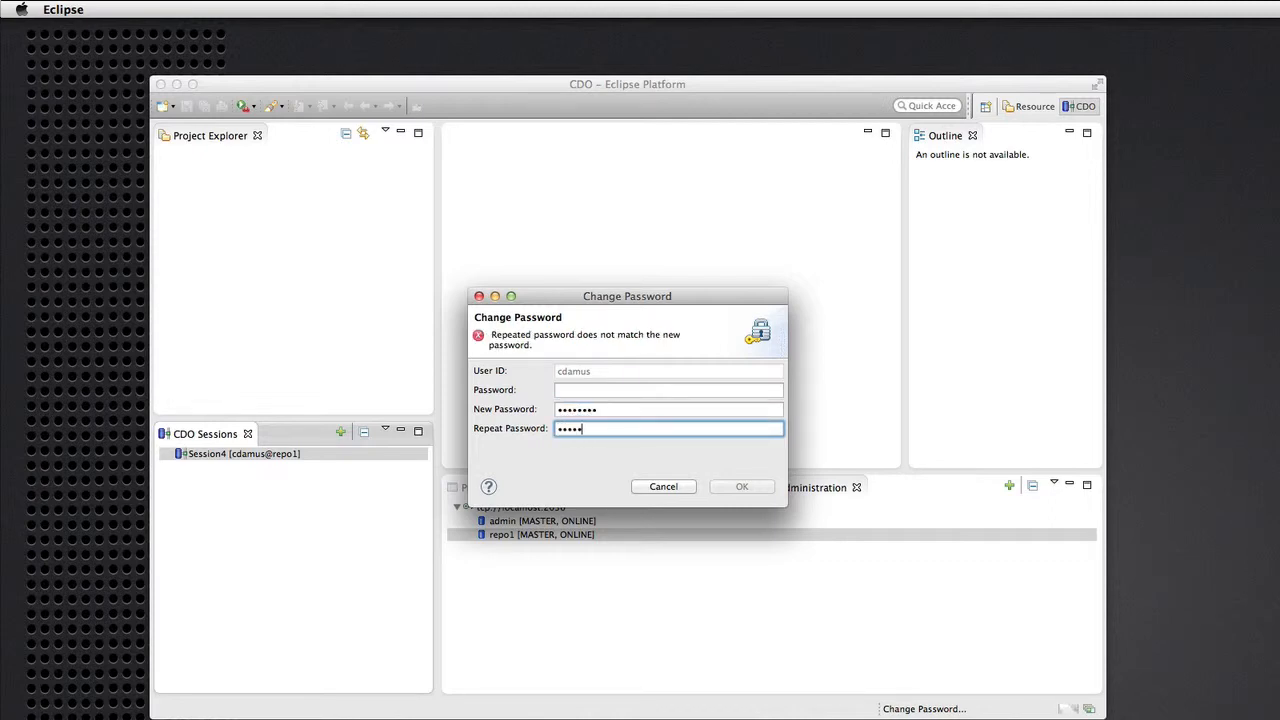
key("BackSpace")
type("•••")
key("Escape")
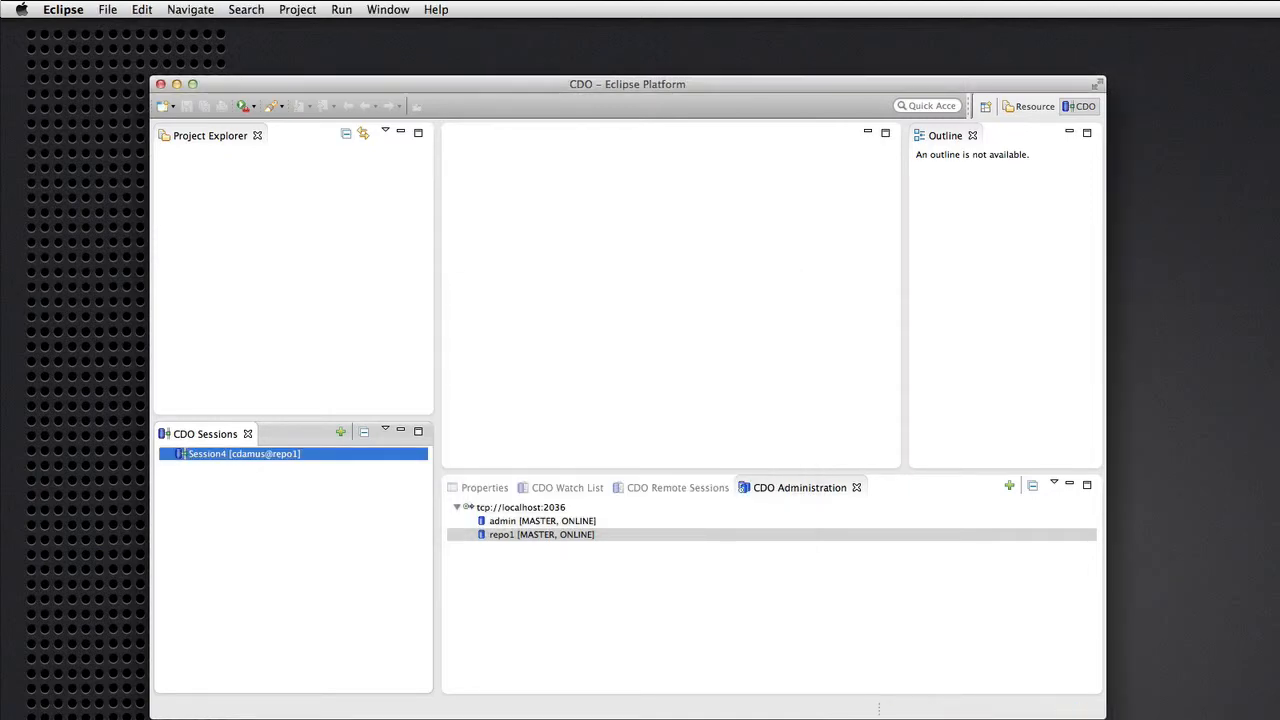
Open a transaction in the new user's session and select their home folder.
right_click(208, 459)
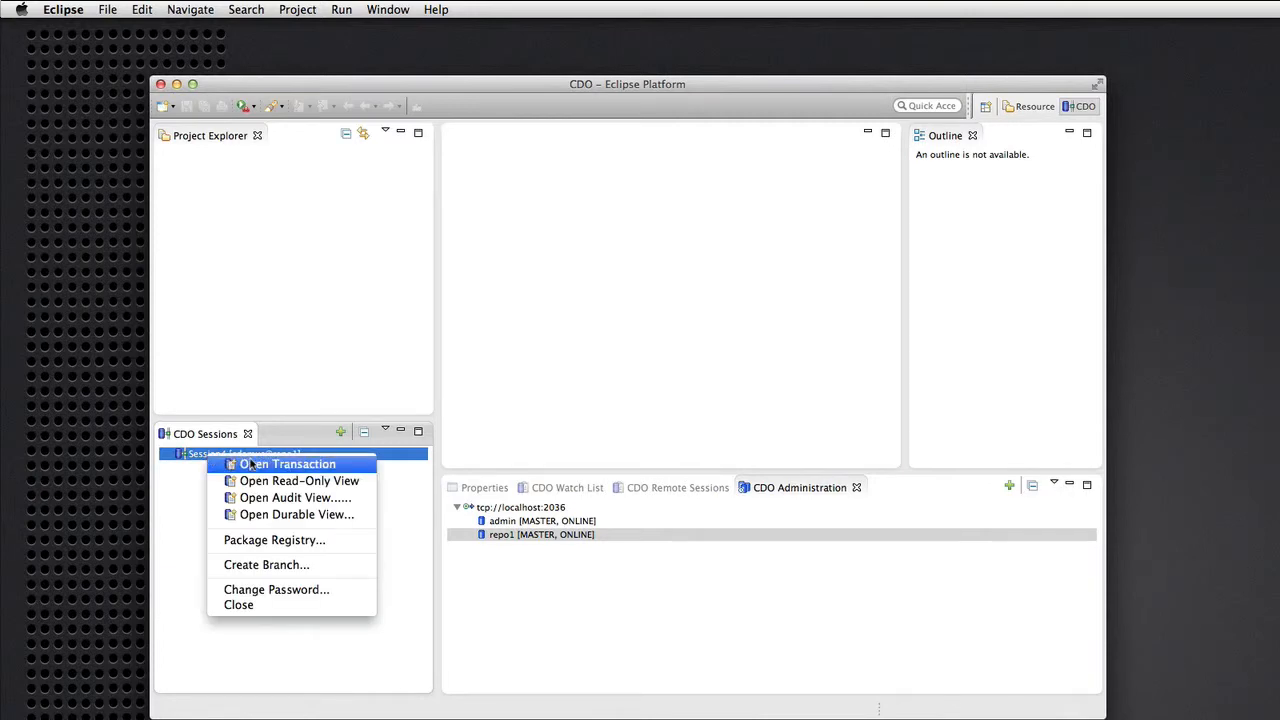
left_click(251, 465)
left_click(181, 467)
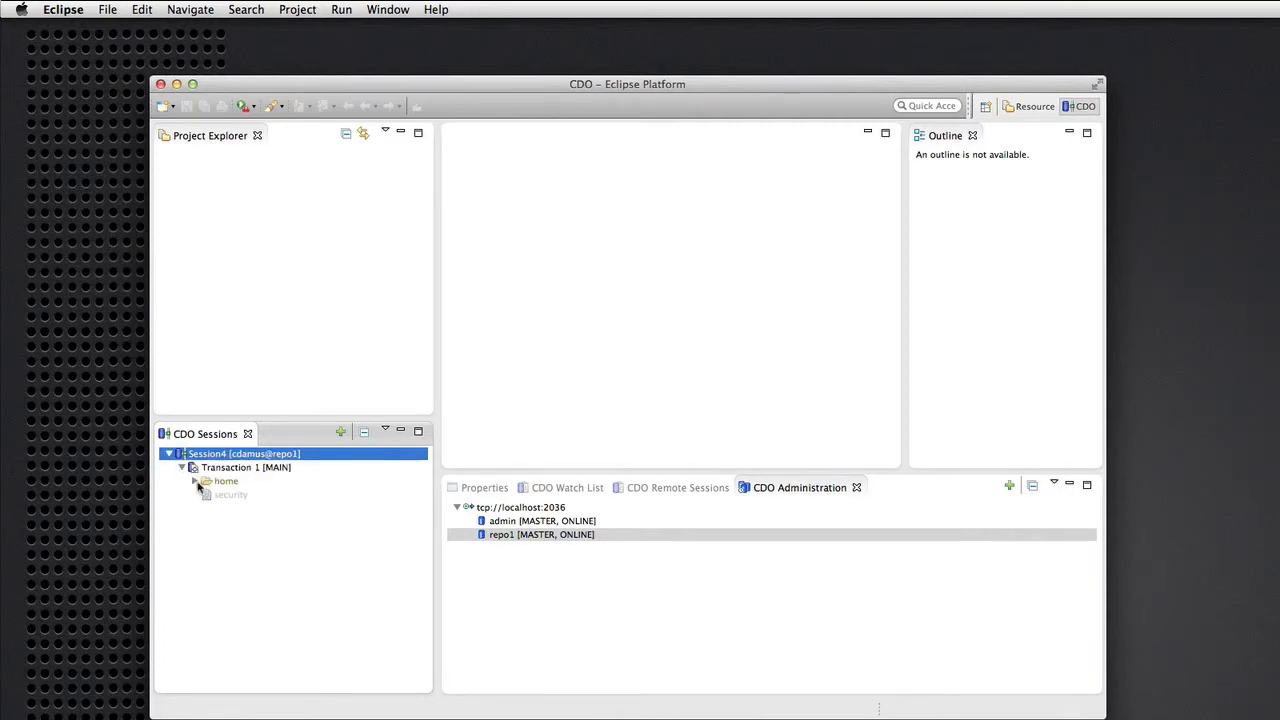
left_click(195, 481)
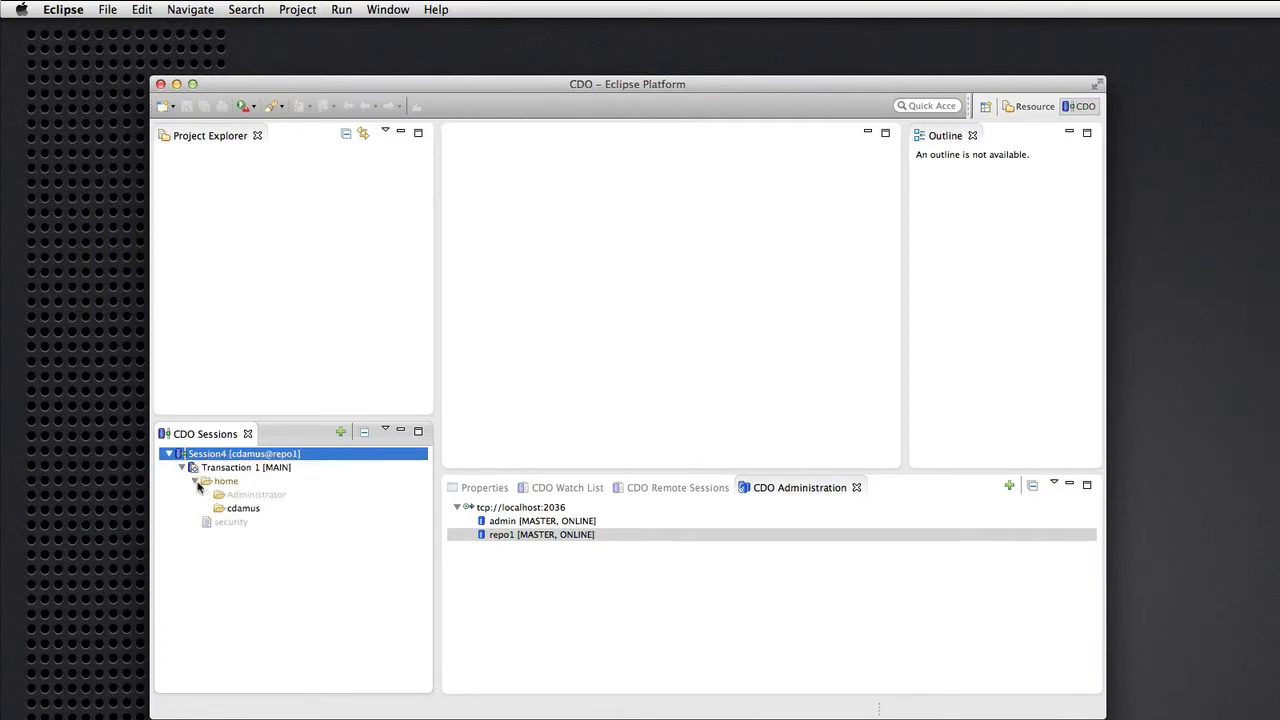
left_click(227, 524)
left_click(245, 509)
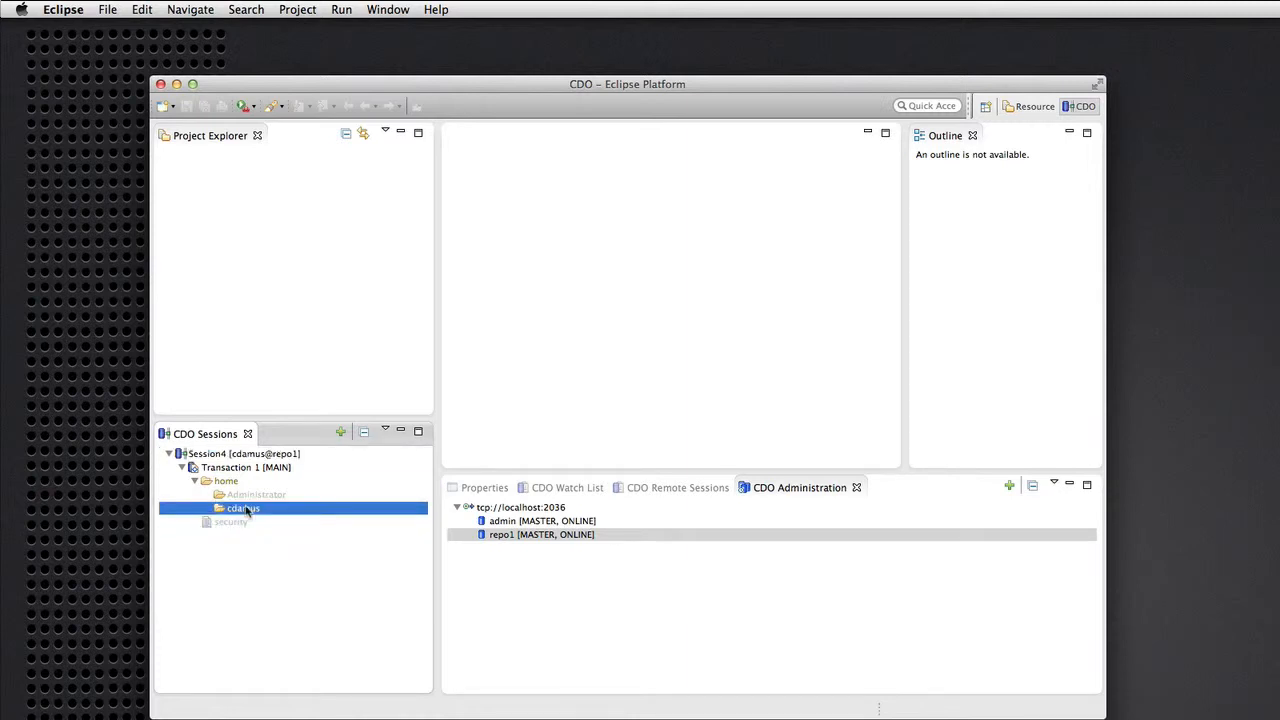
Create a text resource named foo.txt in the user's home folder.
right_click(247, 512)
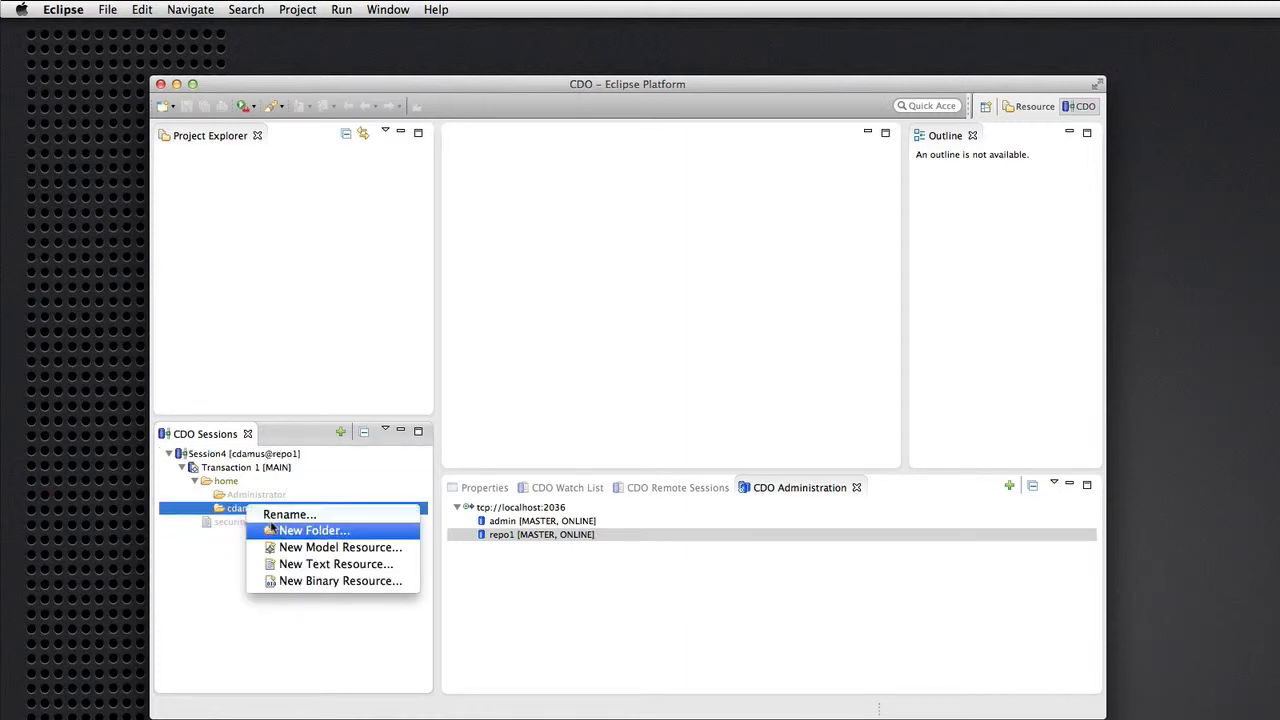
left_click(305, 567)
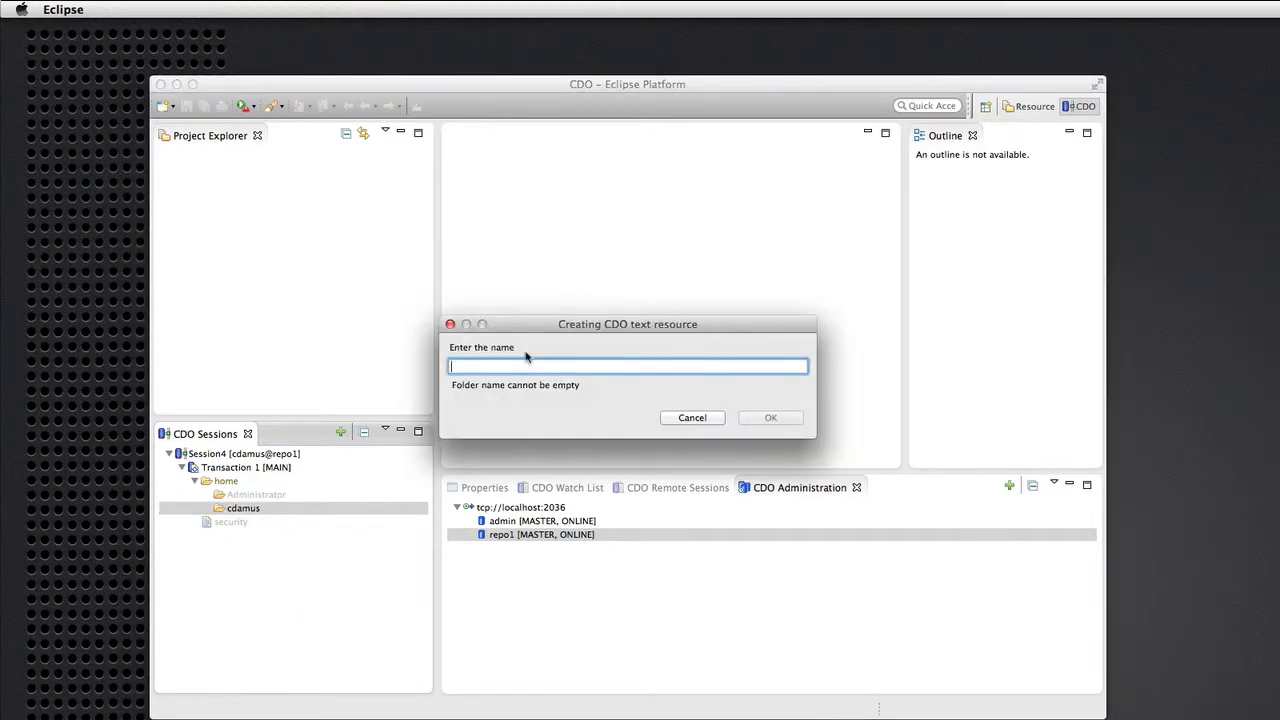
type("foo.txt")
key("Return")
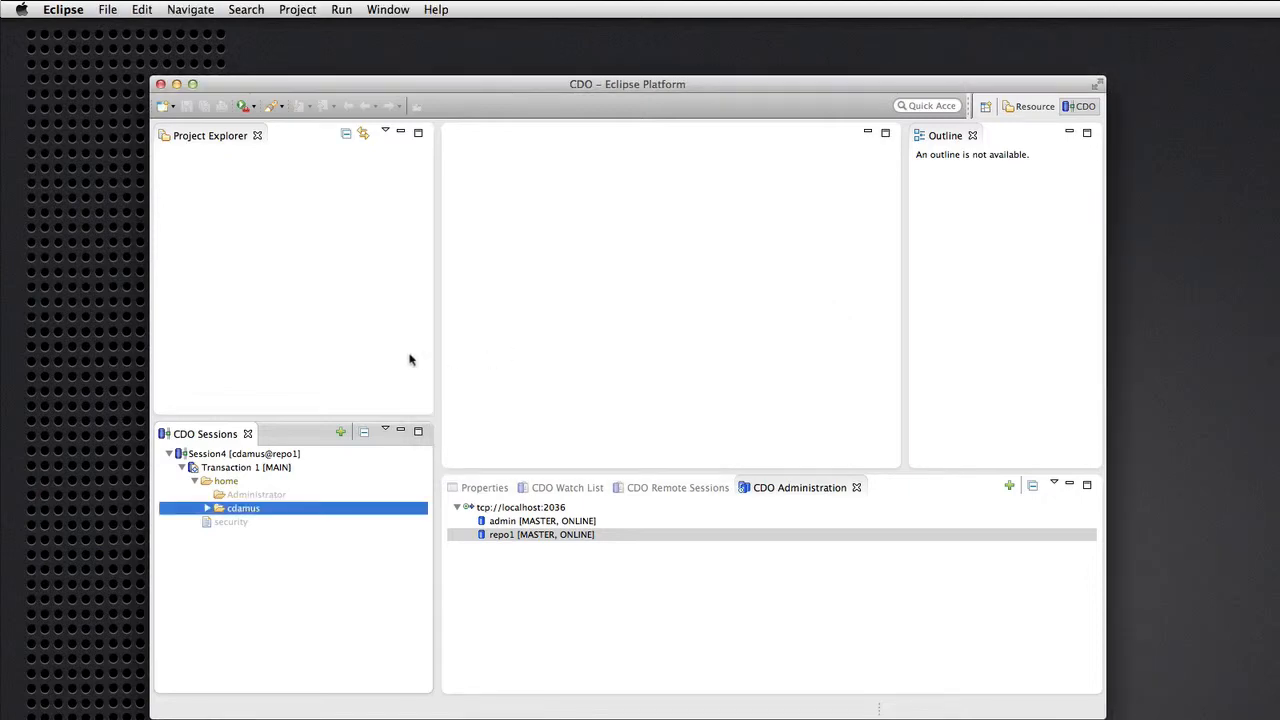
Type 'Hello.' into foo.txt, save it, and close its editor.
left_click(208, 508)
left_click(247, 523)
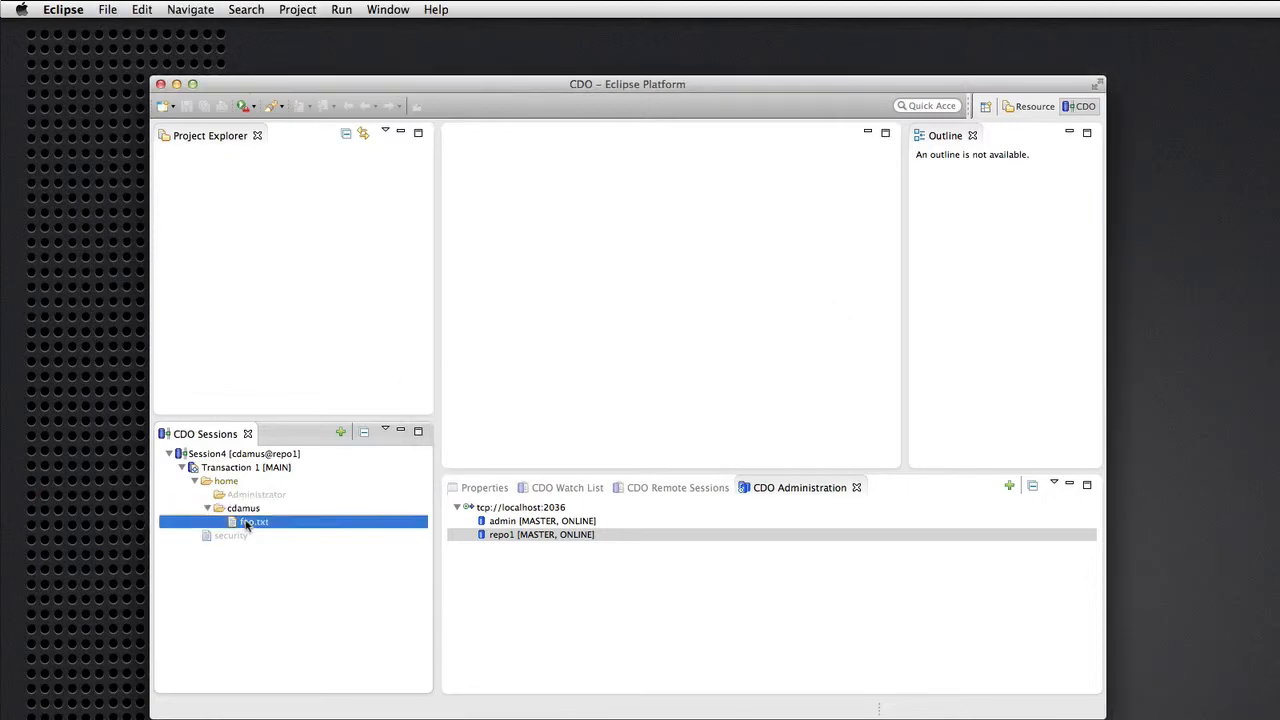
double_click(247, 524)
type("Hello.")
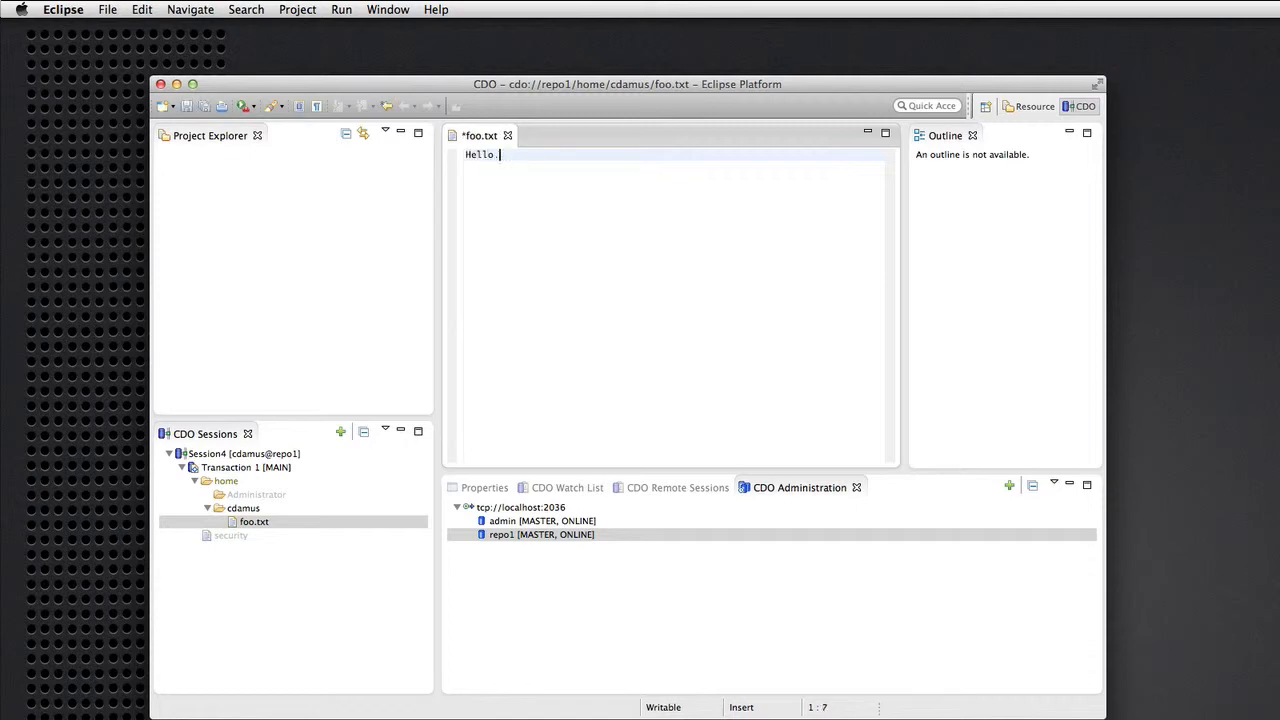
key("super+s")
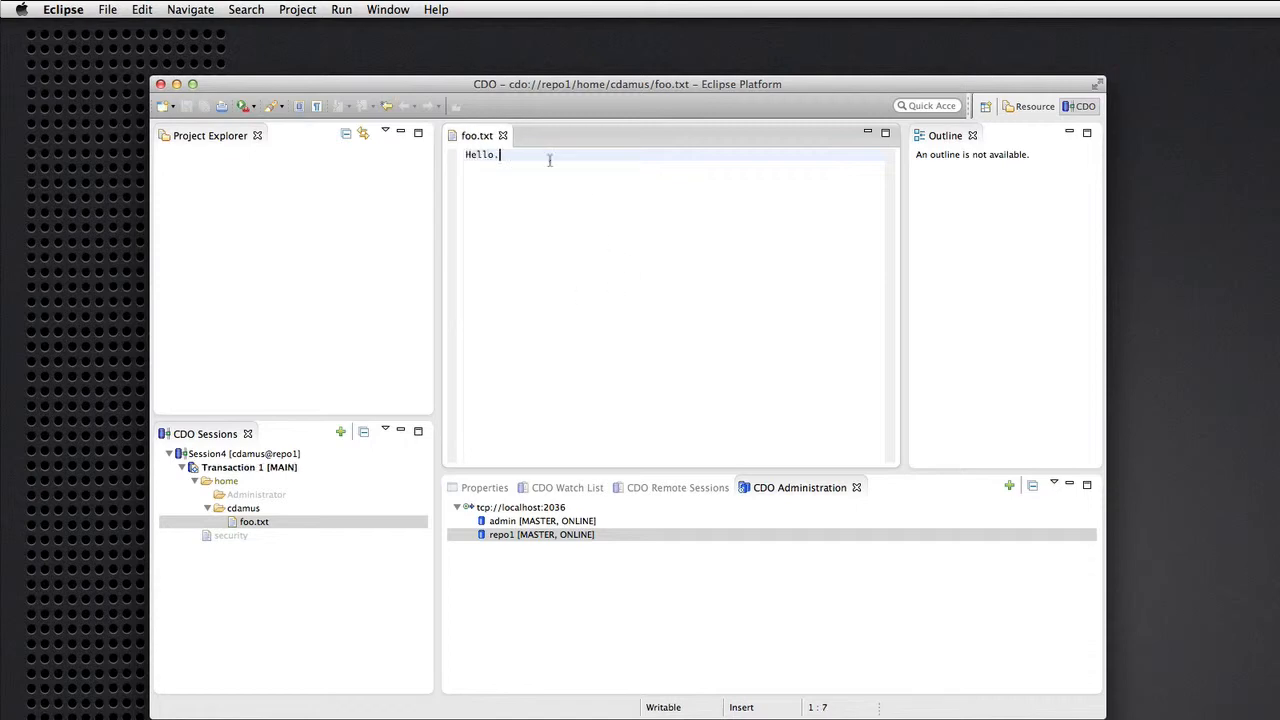
left_click(503, 135)
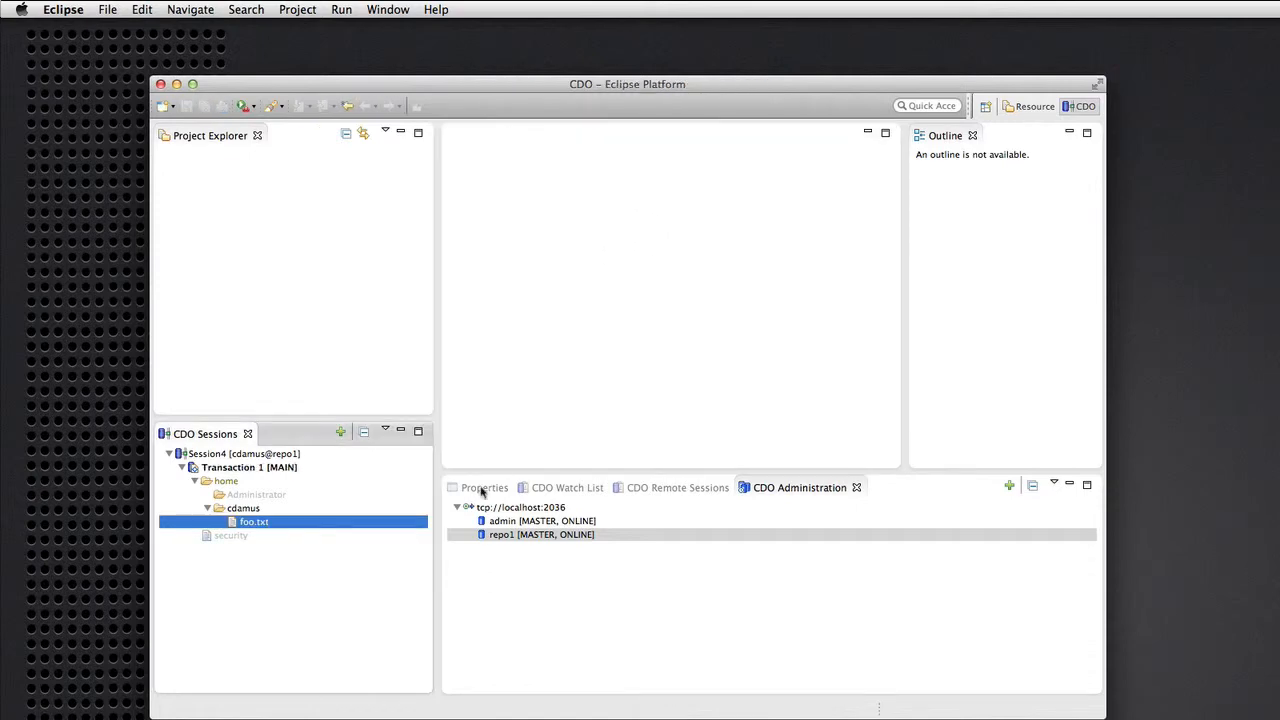
left_click(250, 455)
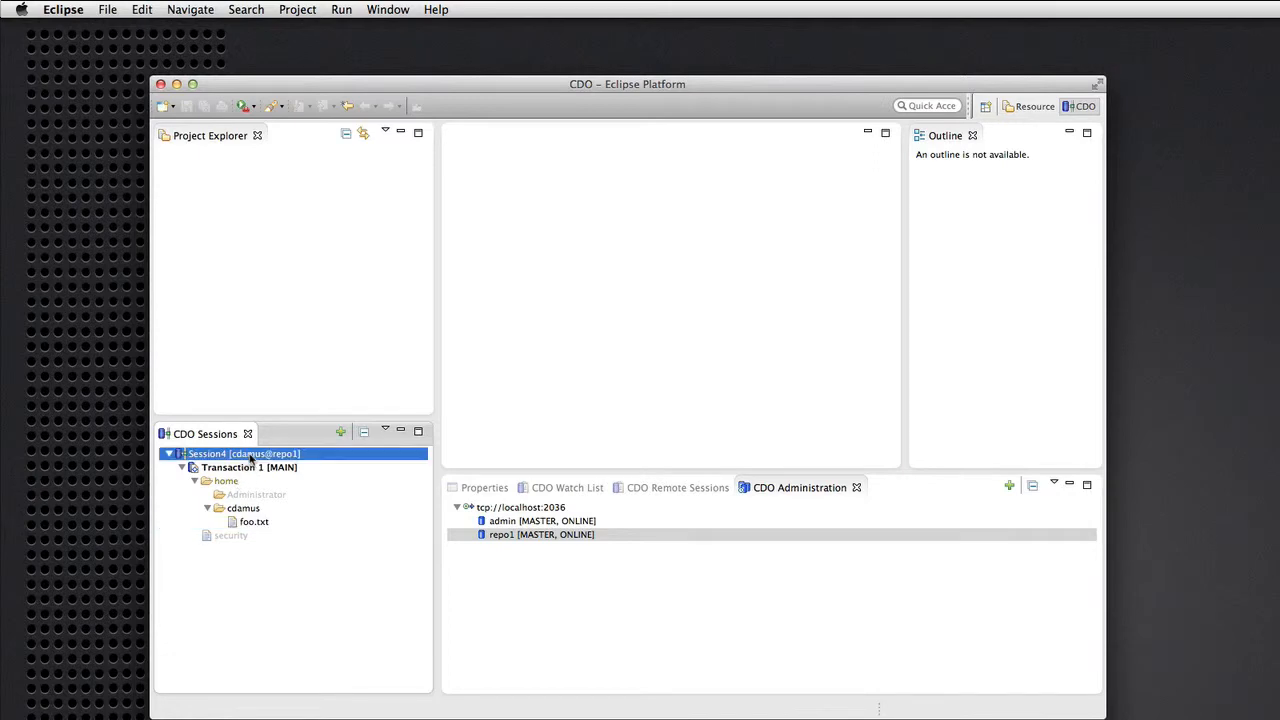
Close the new user's Session4 on repo1, leaving CDO Sessions empty.
right_click(250, 455)
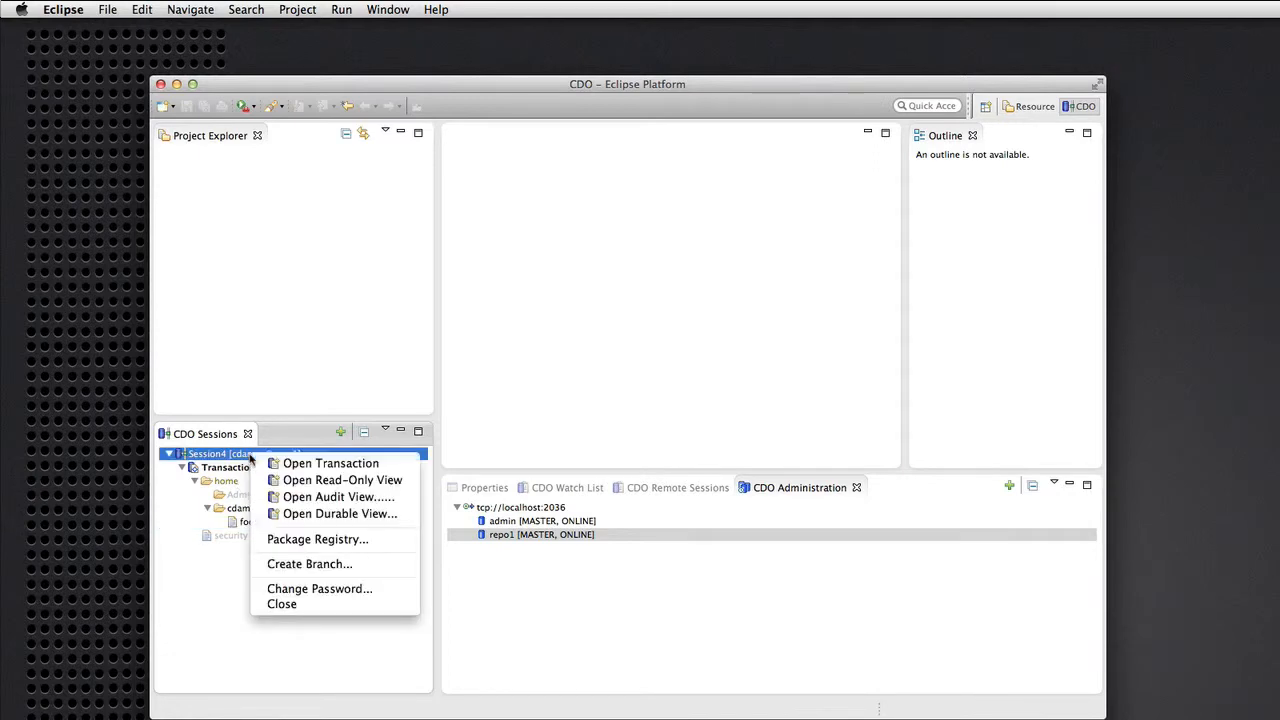
left_click(283, 604)
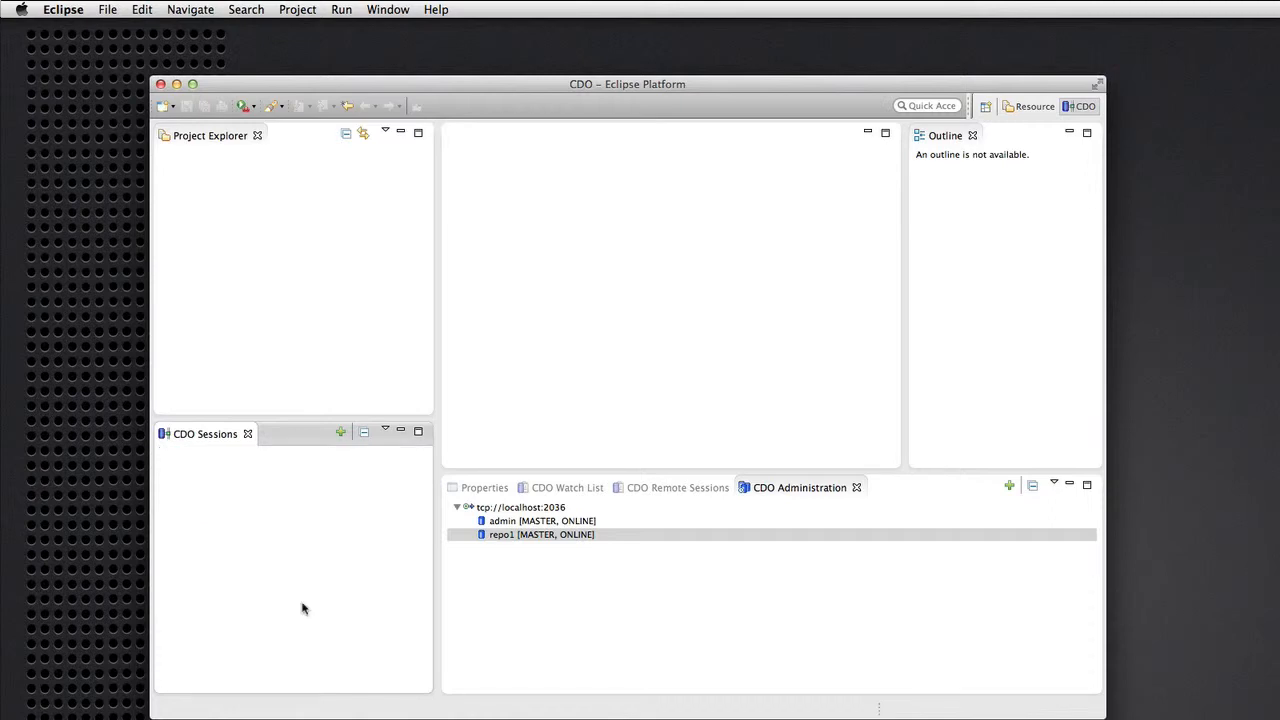
left_click(505, 527)
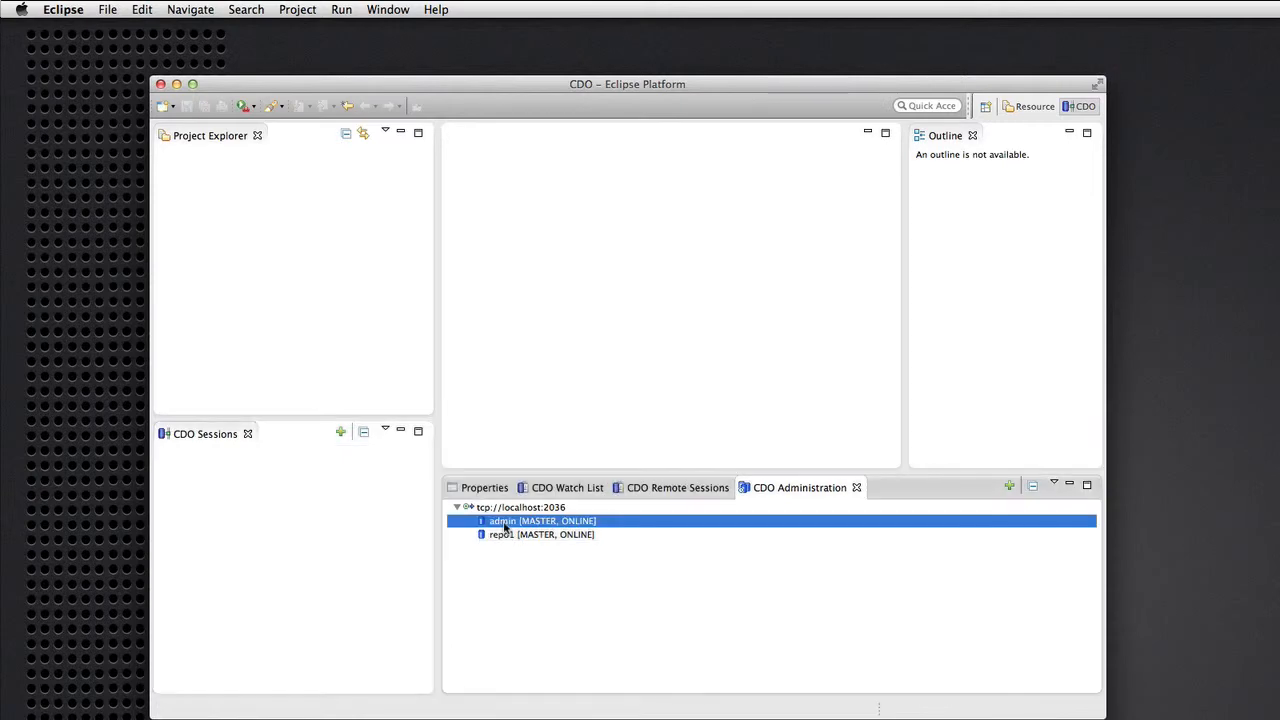
right_click(505, 527)
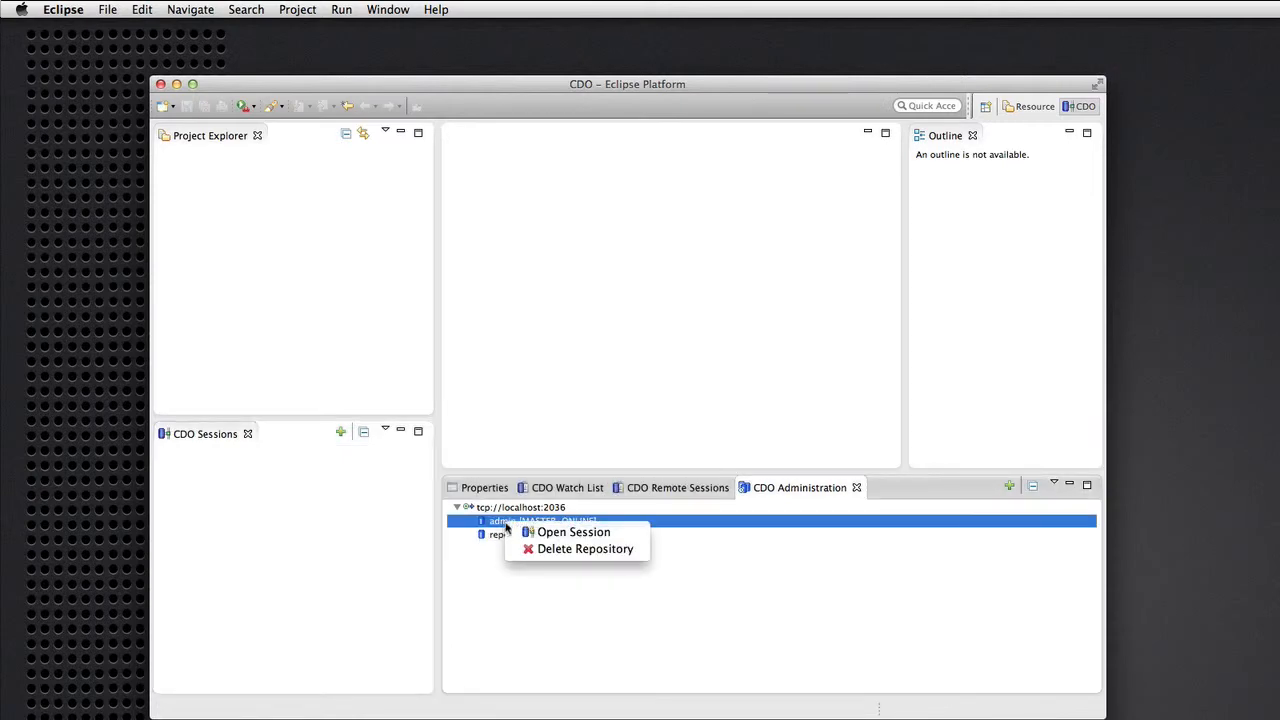
left_click(538, 550)
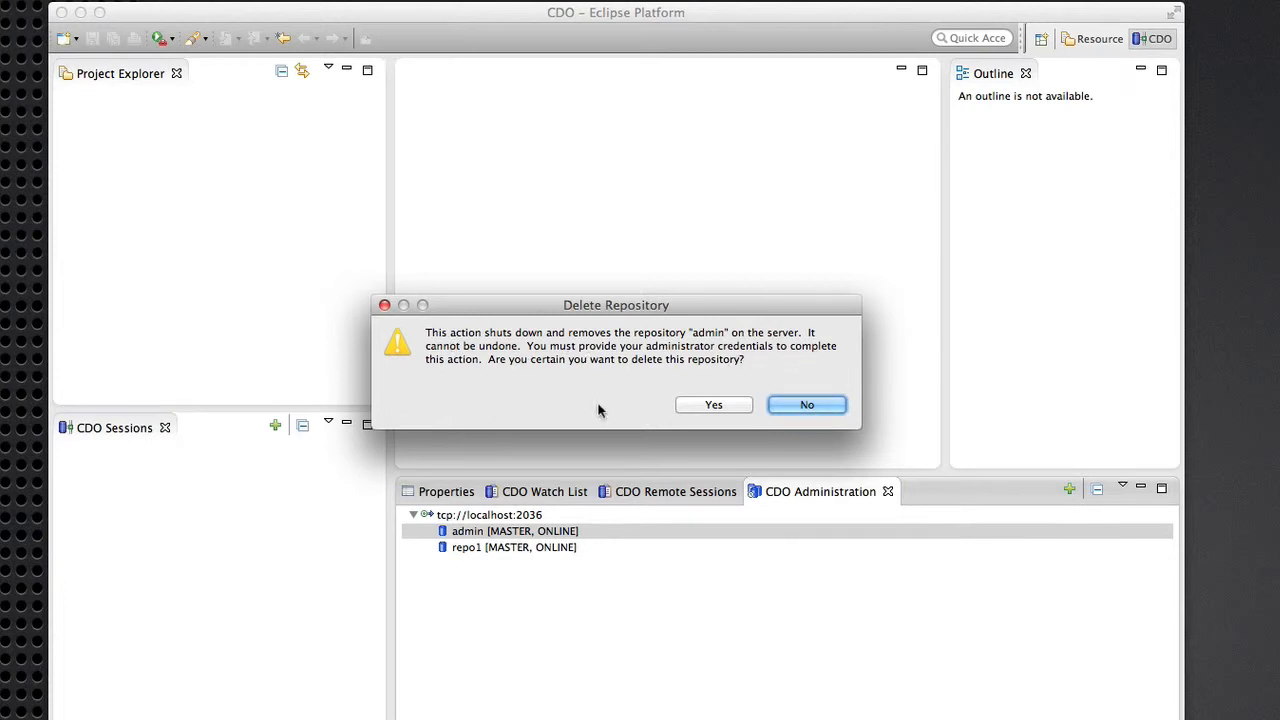
left_click(716, 405)
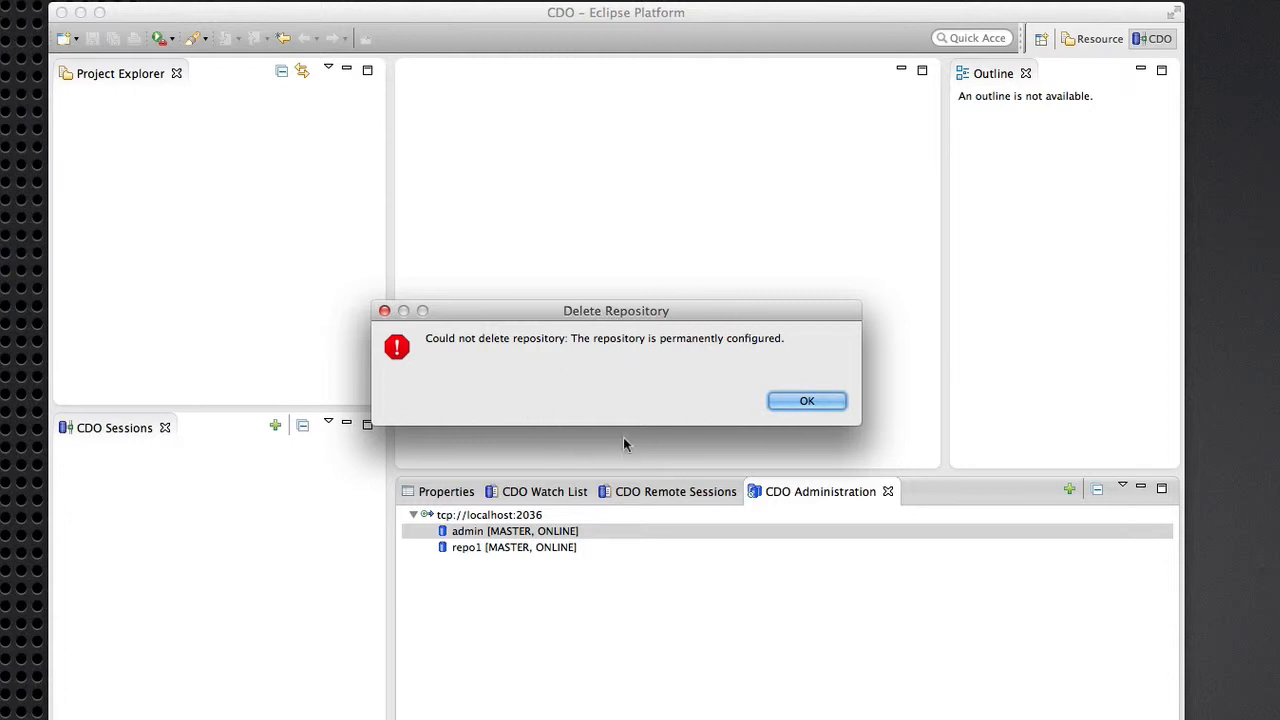
left_click_drag(623, 315, 620, 346)
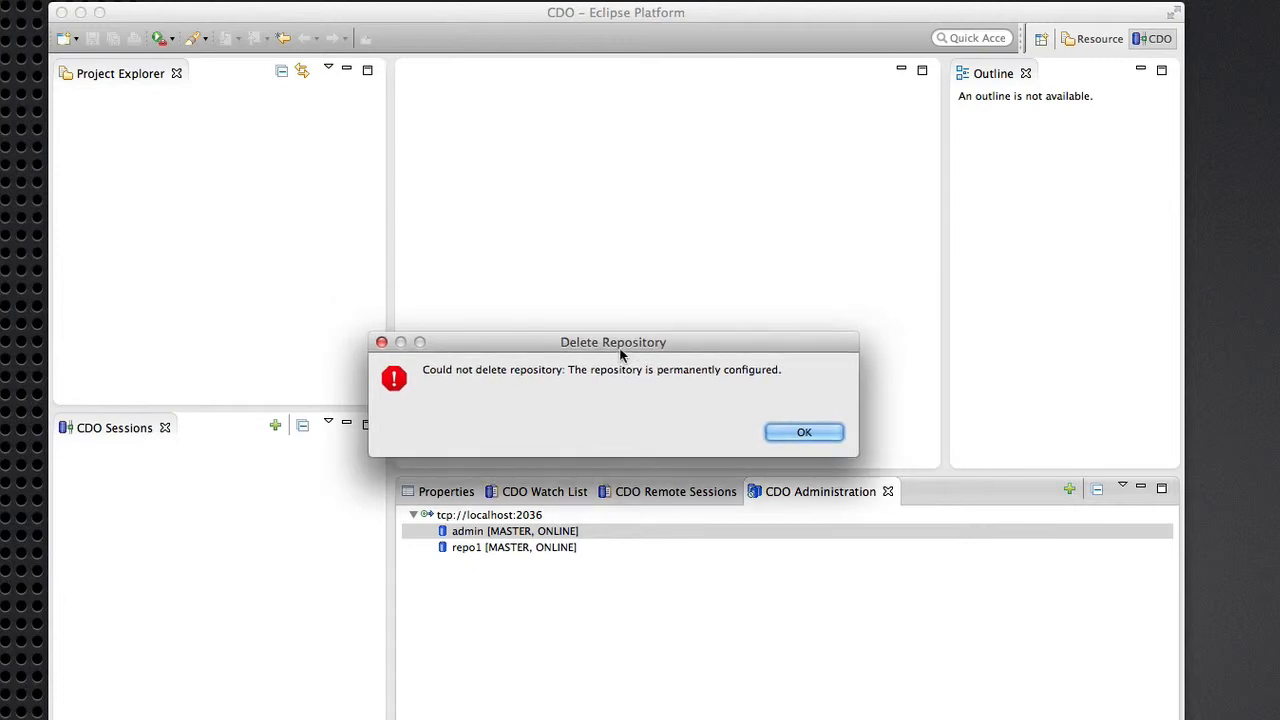
left_click(804, 432)
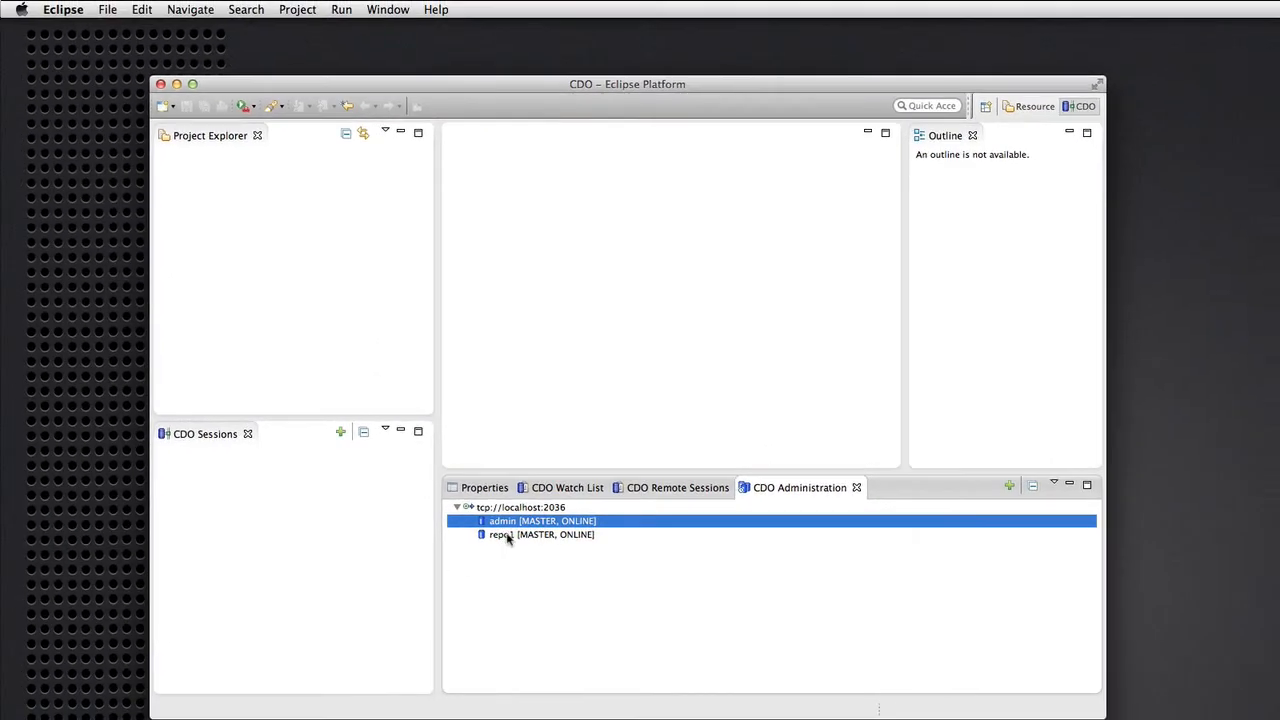
left_click(475, 550)
Delete the repo1 repository, confirming and authenticating with the Administrator user ID and password.
right_click(509, 538)
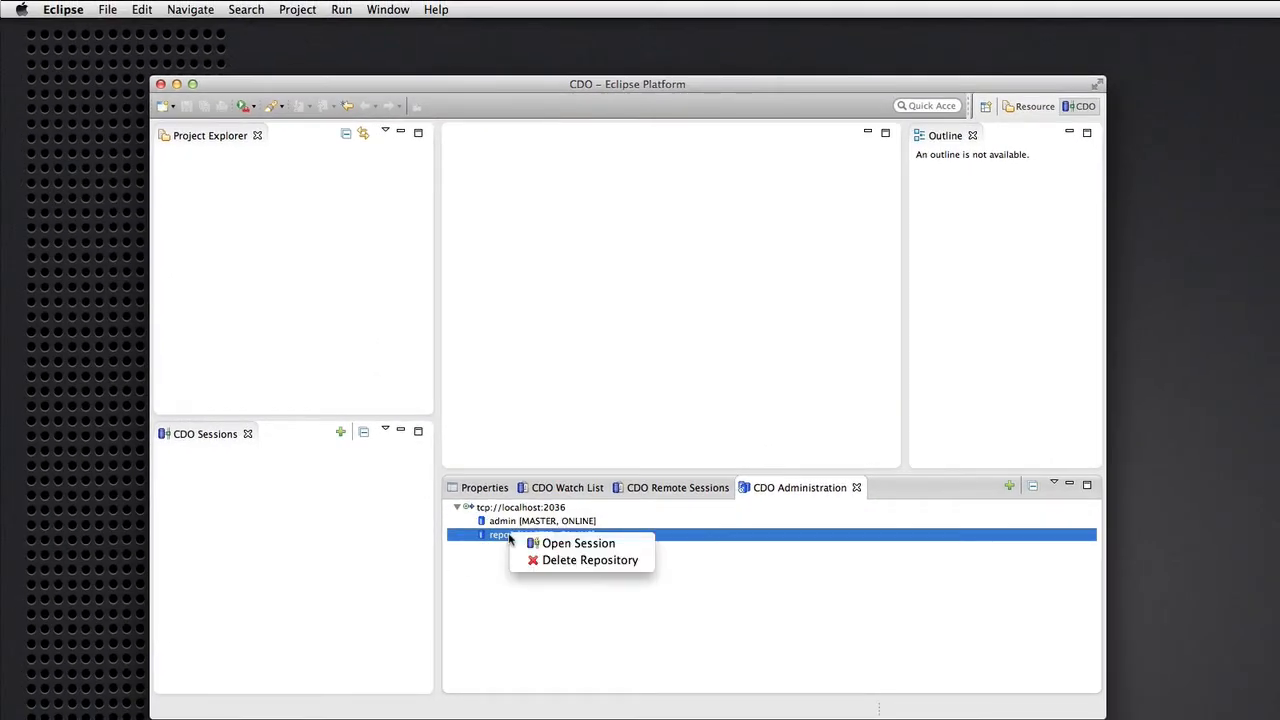
left_click(567, 562)
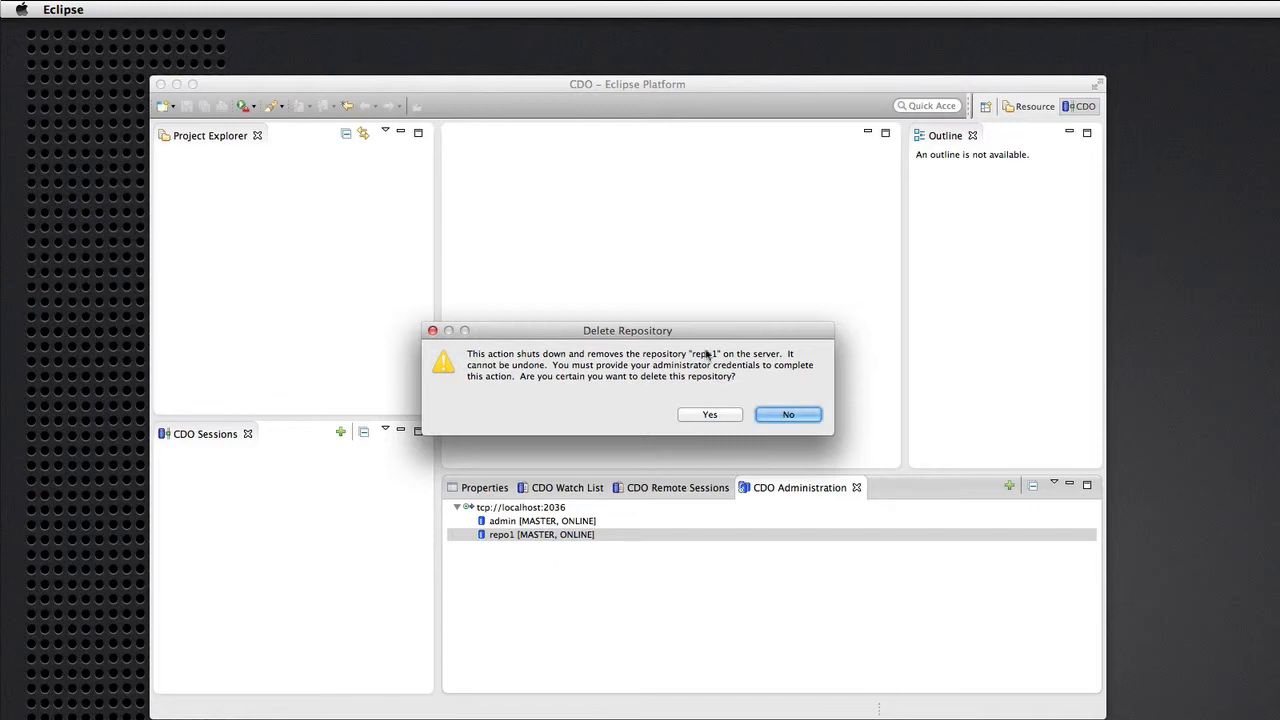
left_click(700, 416)
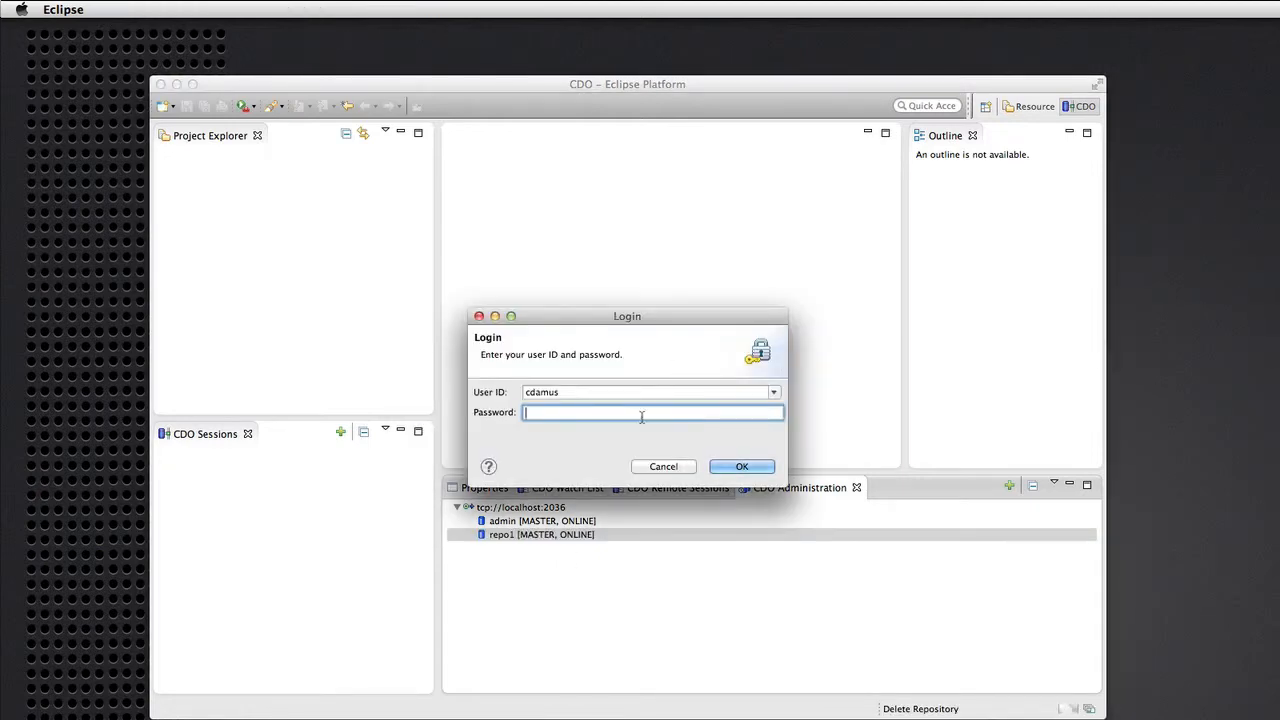
key("shift+Tab")
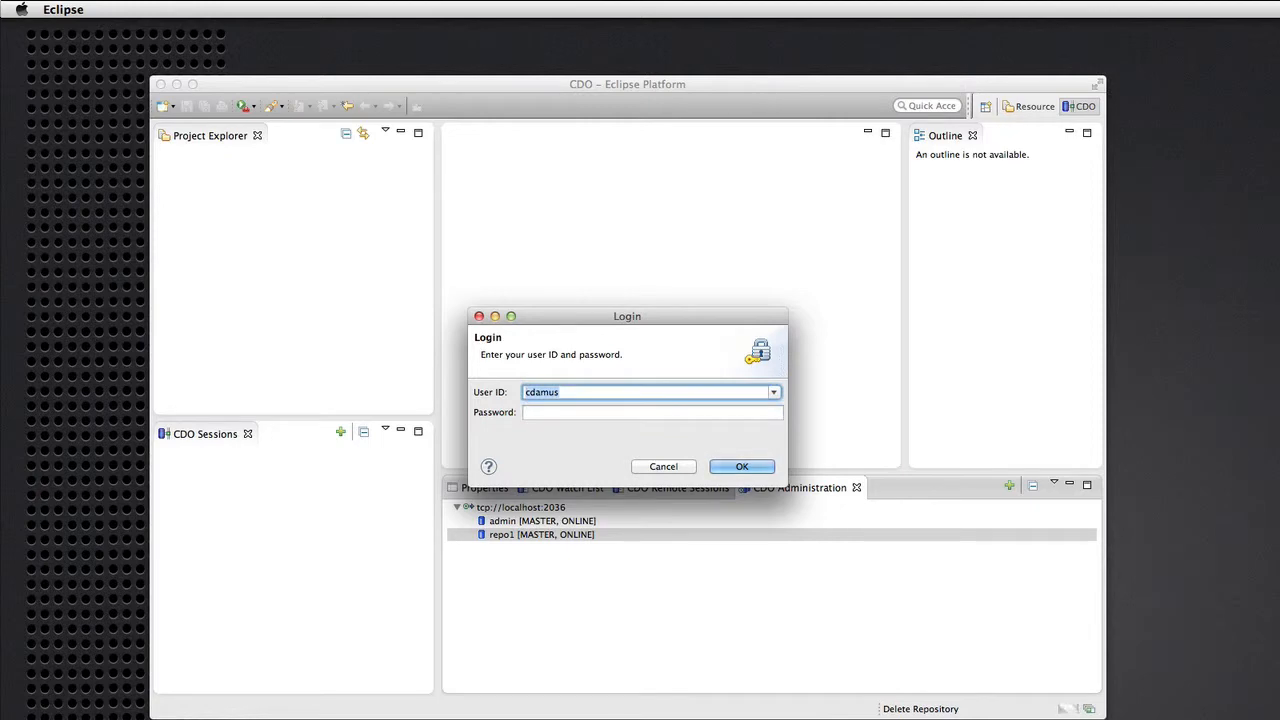
type("Administrator")
left_click(639, 418)
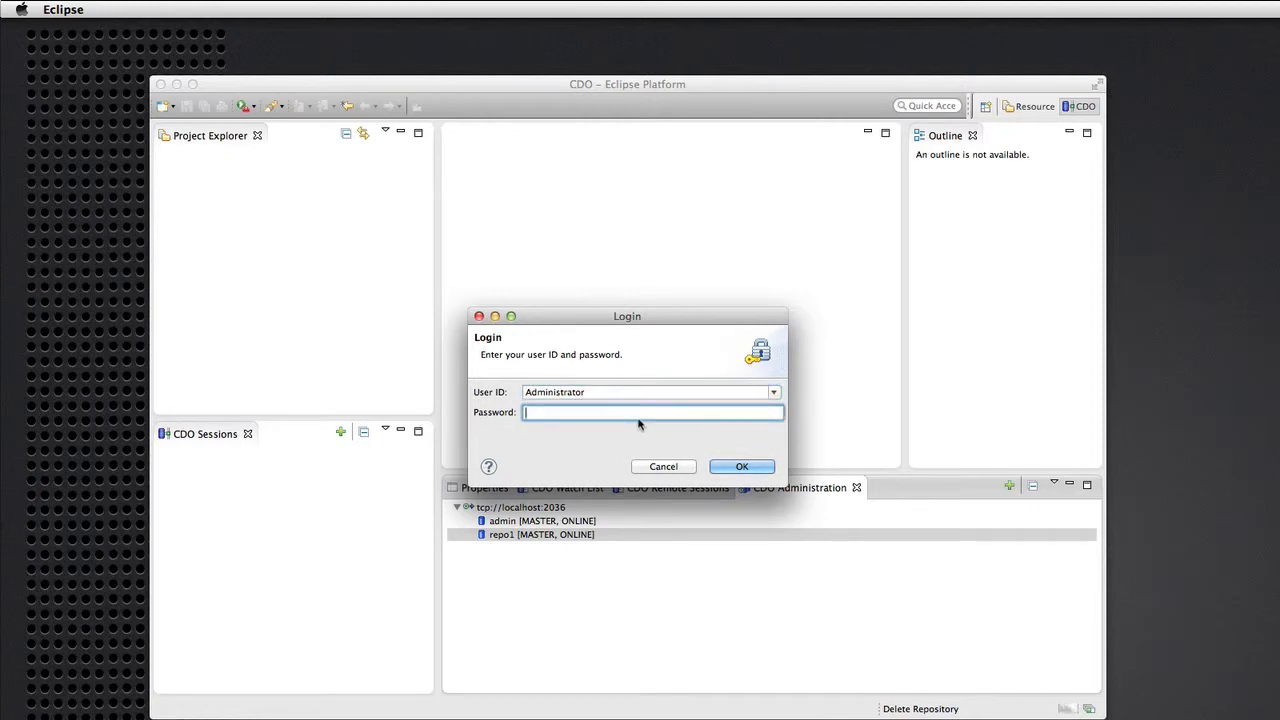
type("****")
key("Return")
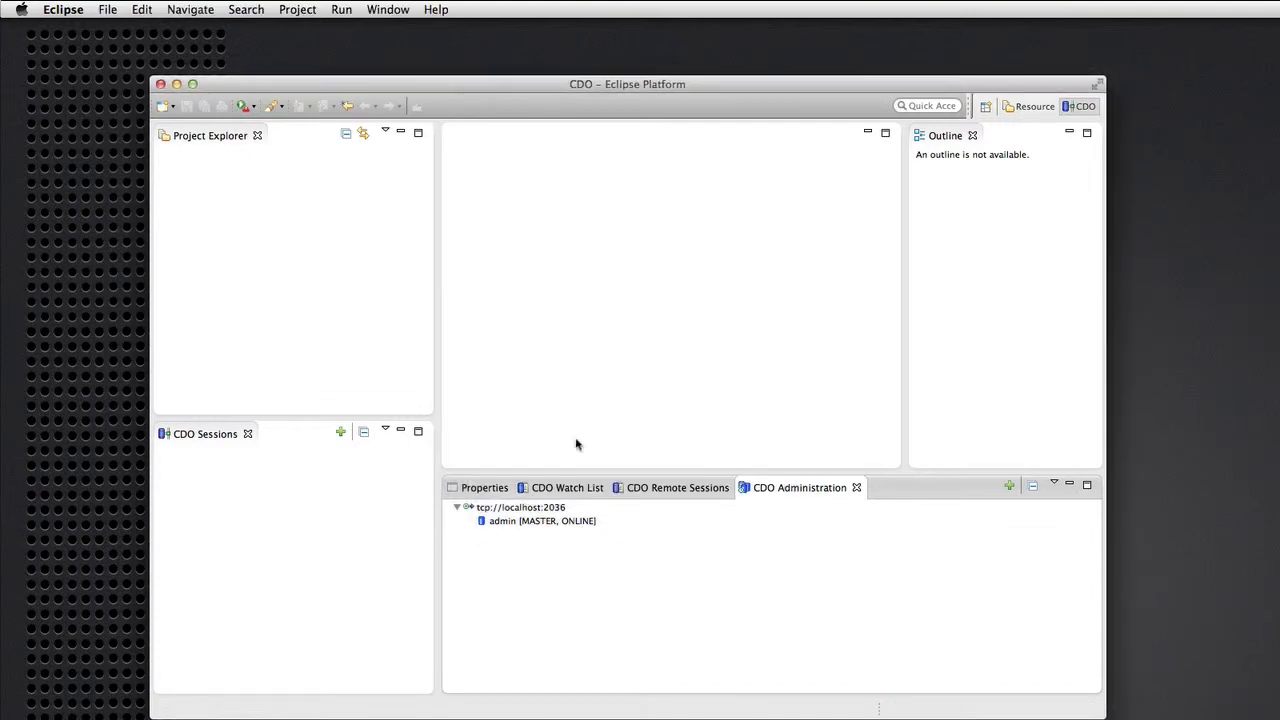
Open a session on the admin repository, logging in as Administrator.
left_click(508, 524)
right_click(508, 527)
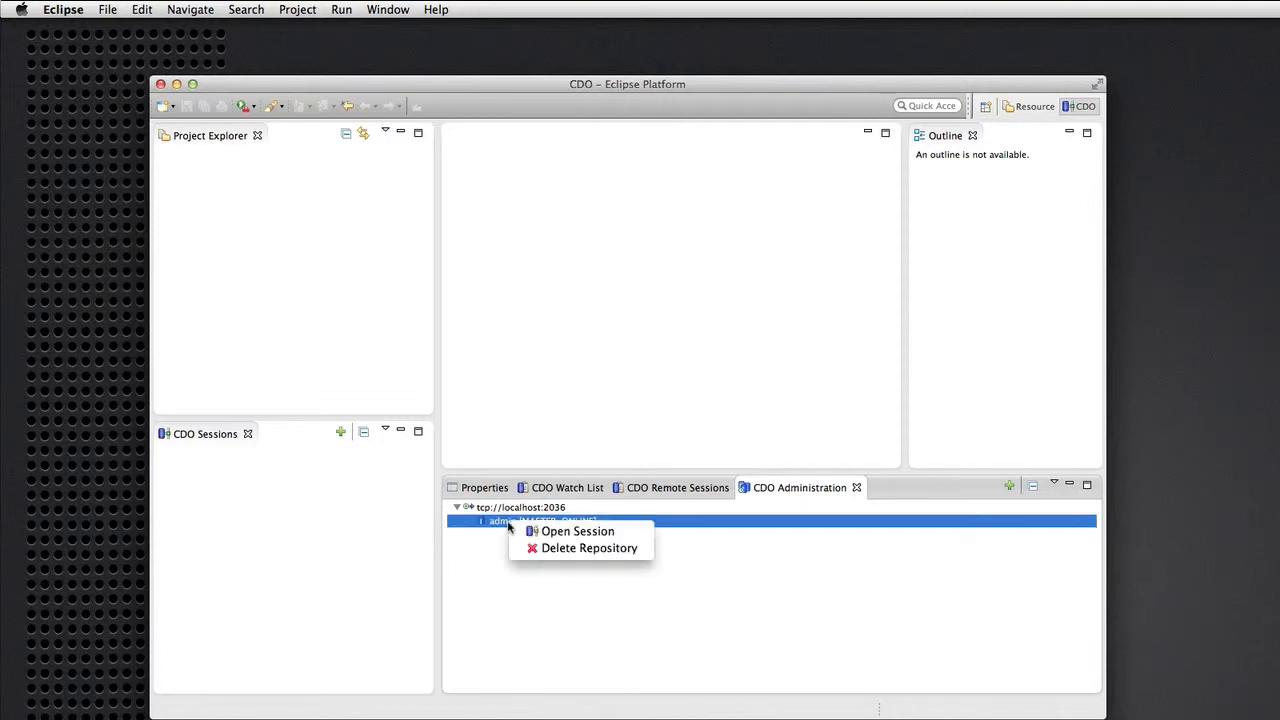
left_click(576, 532)
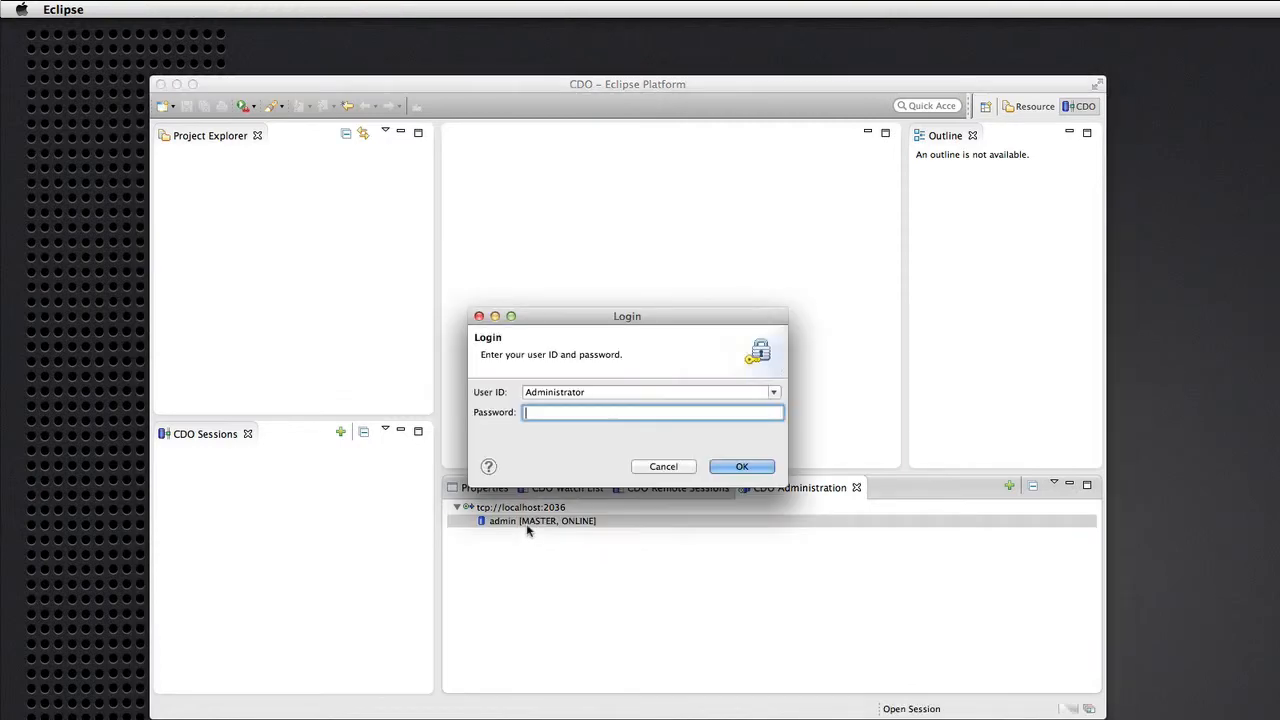
type("admin")
key("Return")
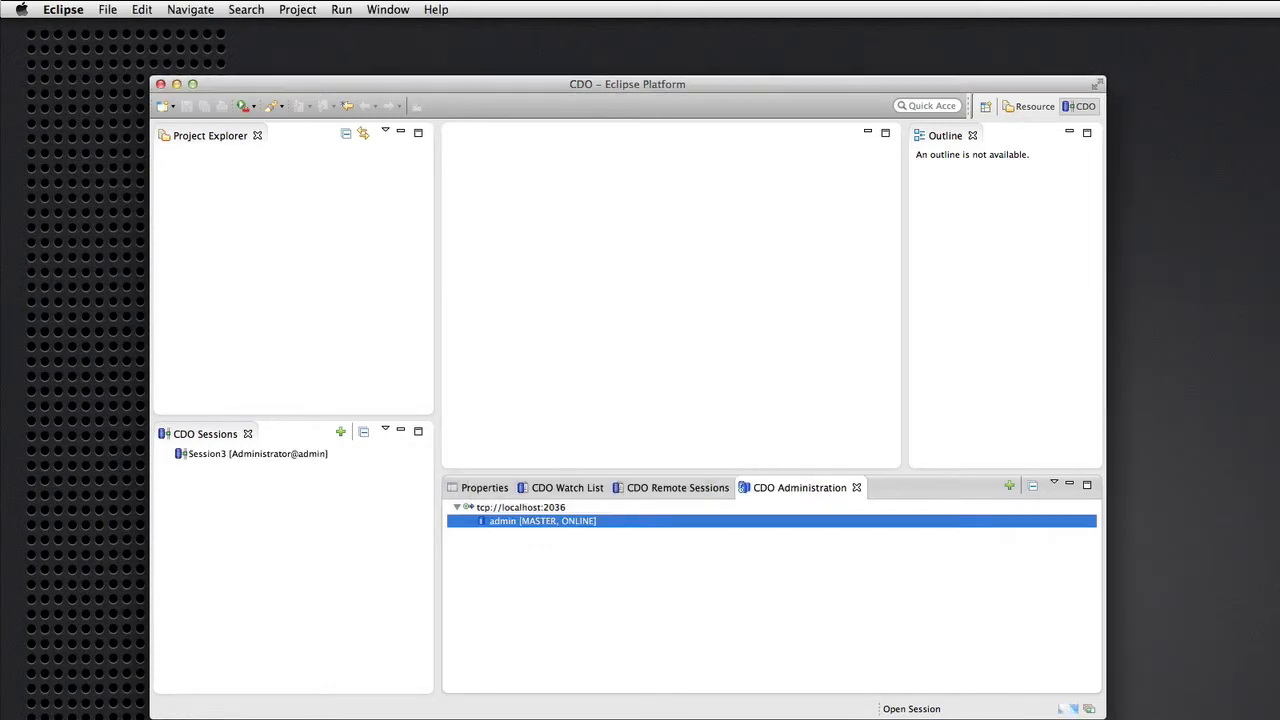
Open a transaction in the new admin session and expand it to show its resources.
right_click(197, 456)
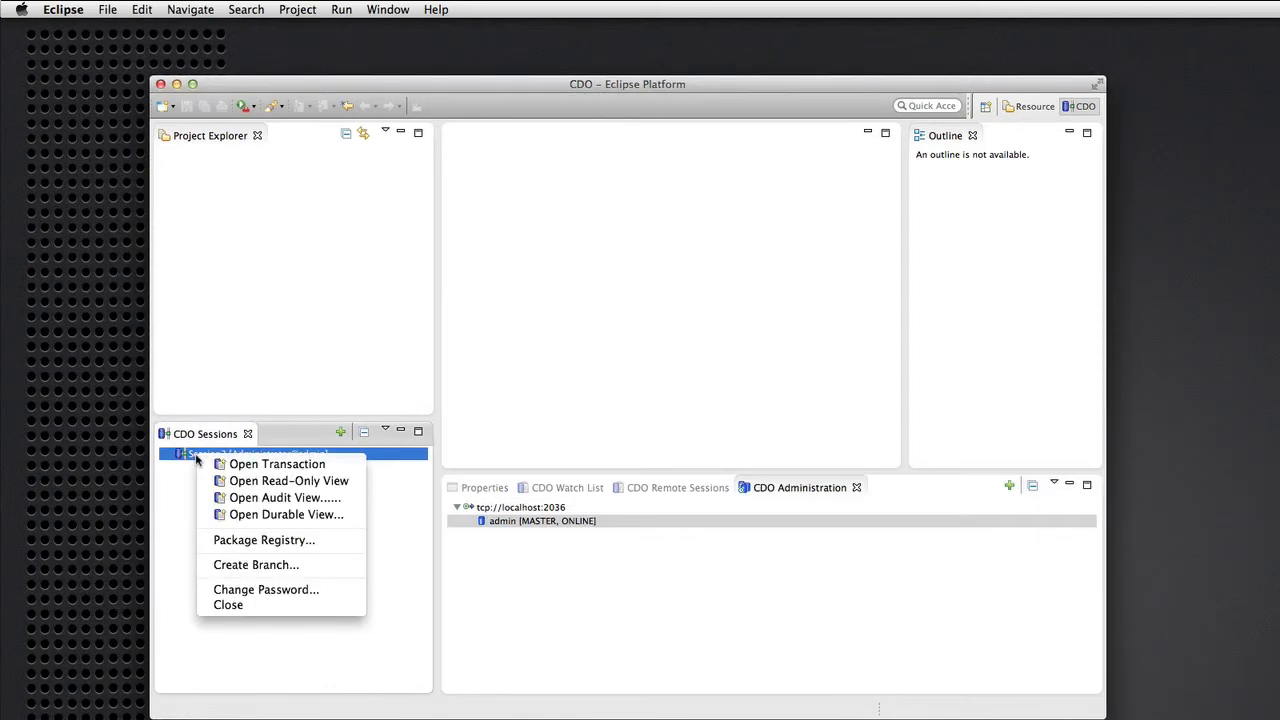
left_click(265, 463)
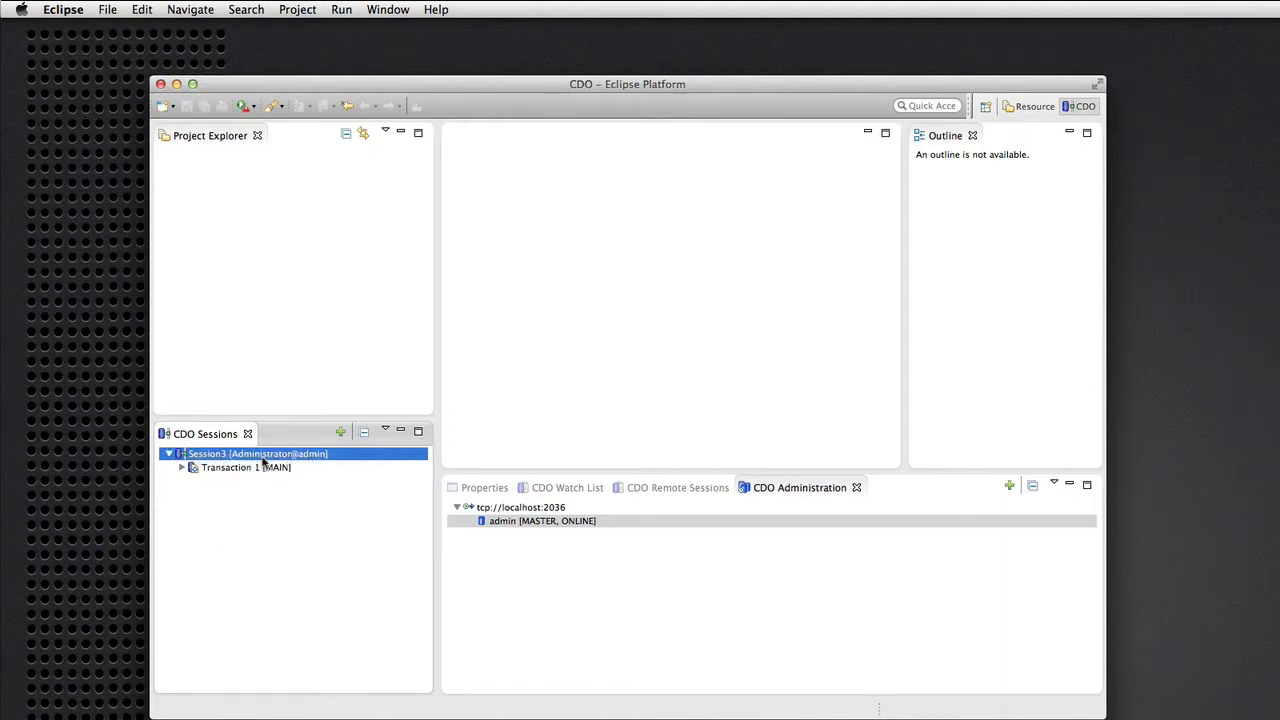
left_click(183, 468)
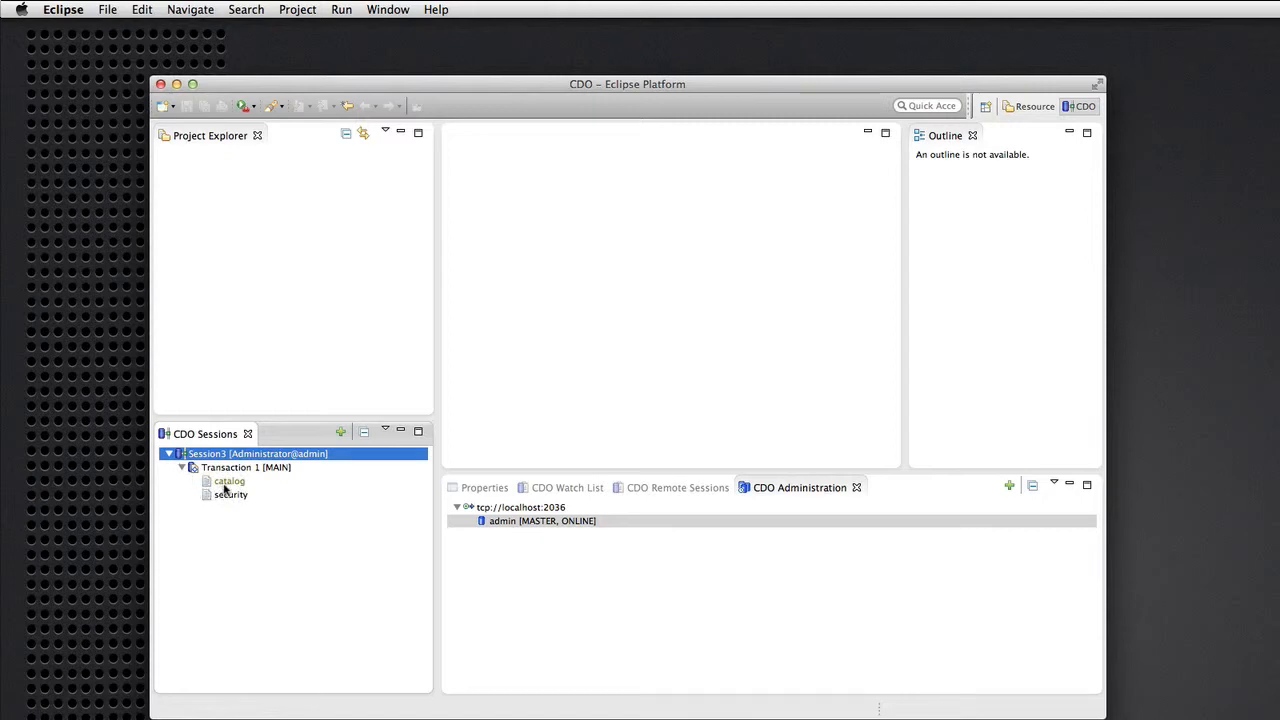
Open the admin catalog in an editor, select Repository Catalog, then select the localhost:2036 server entry.
double_click(226, 484)
left_click(516, 157)
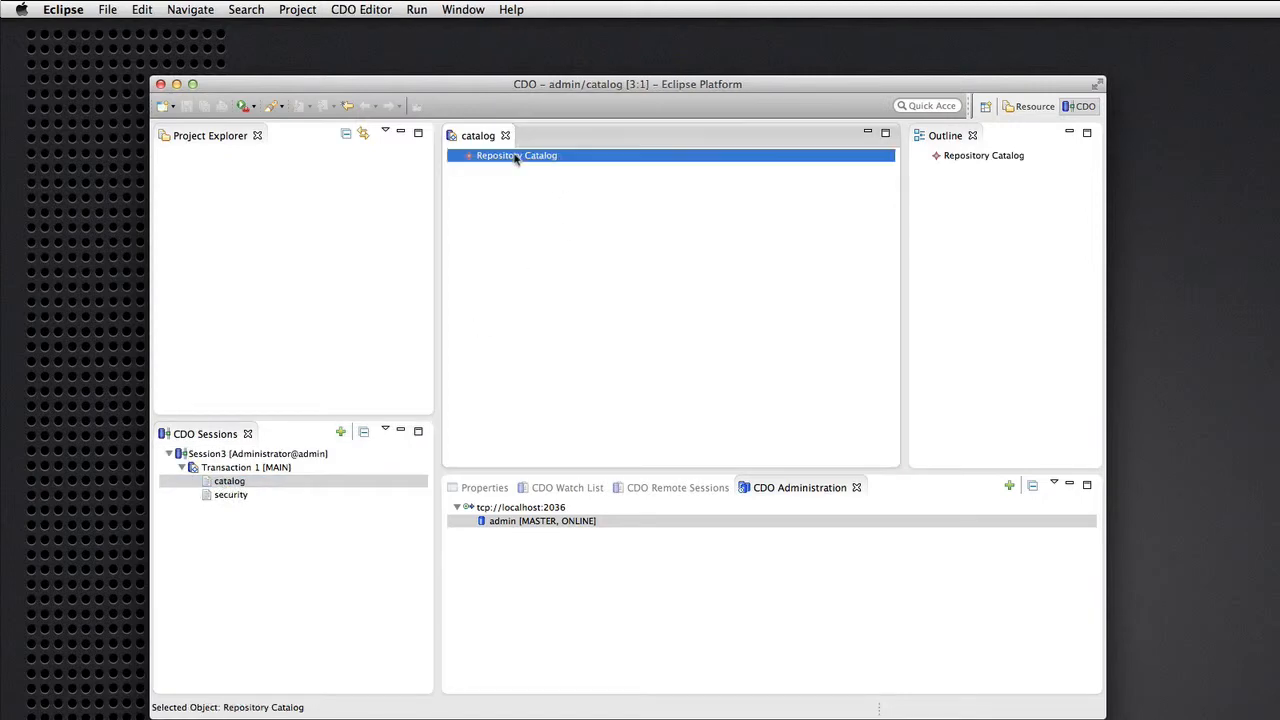
left_click(546, 509)
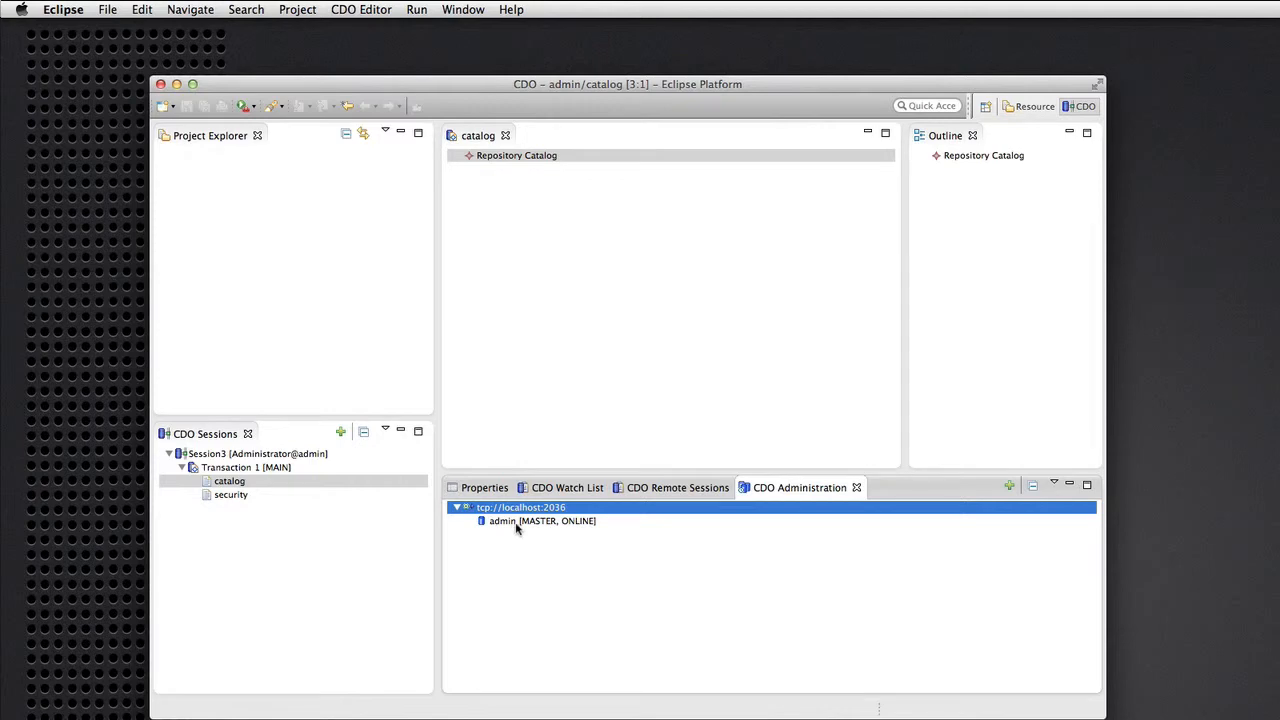
left_click(519, 523)
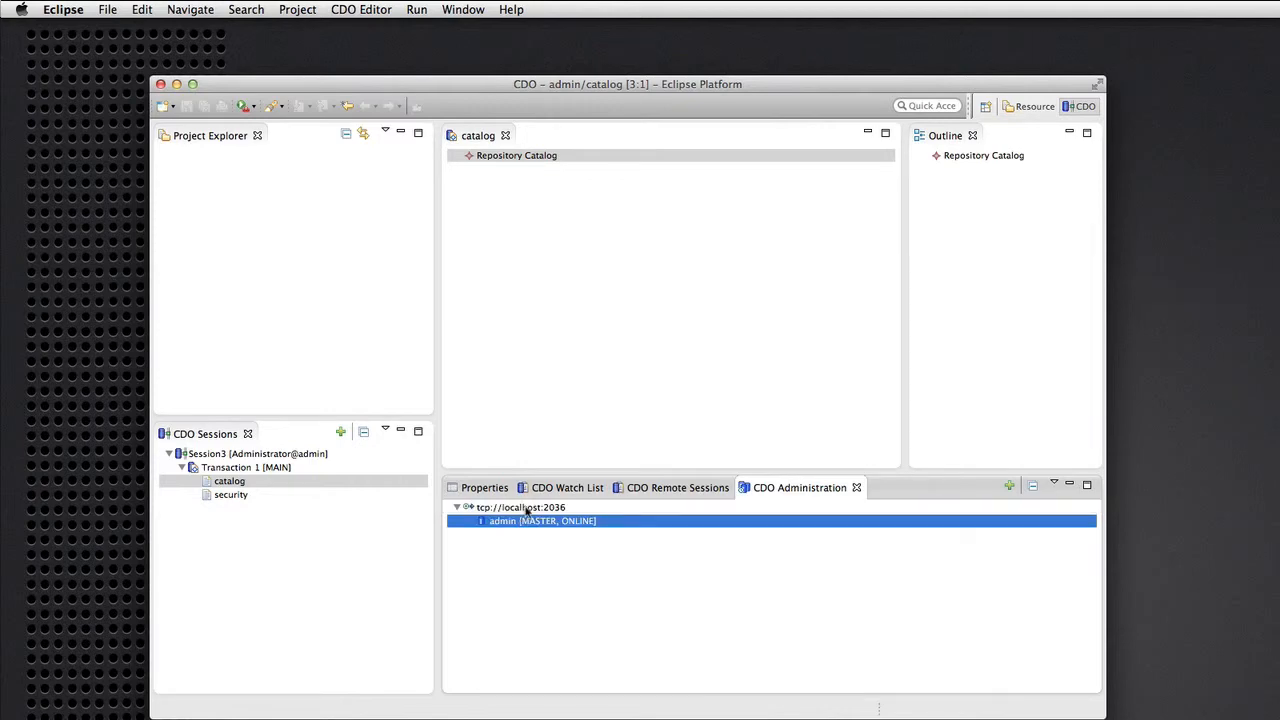
left_click(524, 510)
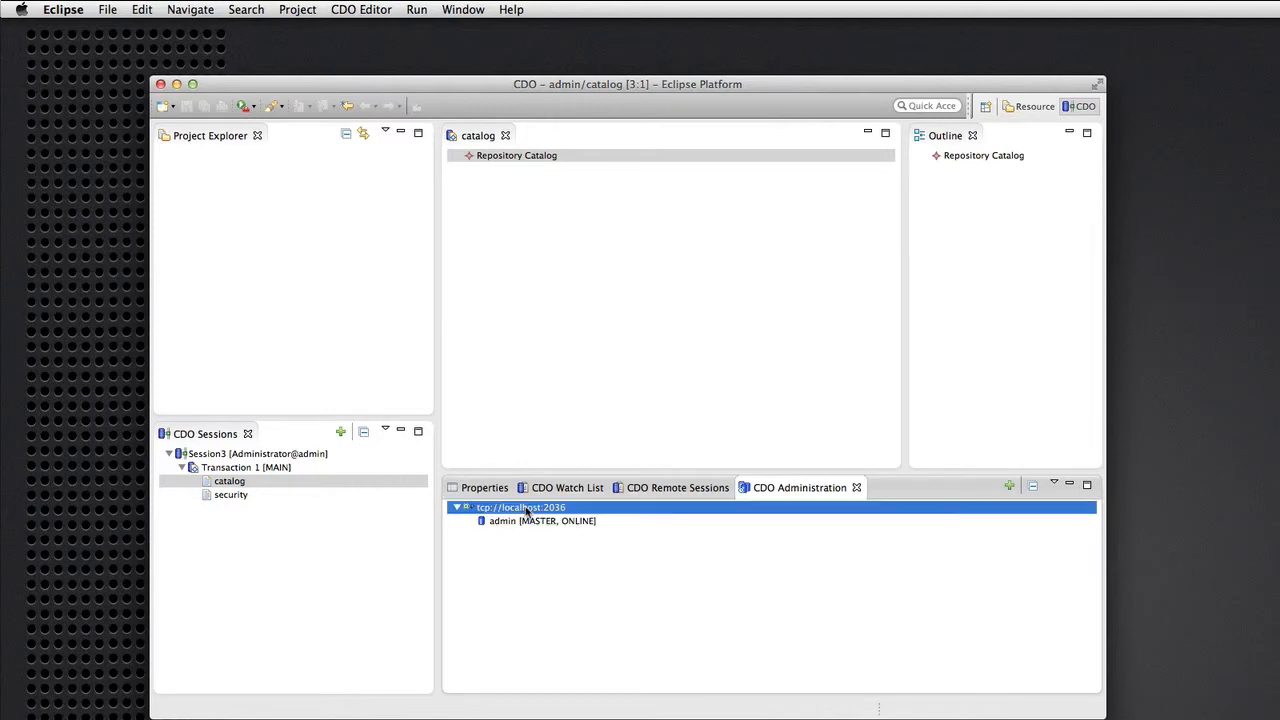
Create repository repo1 on localhost:2036 with H2 store path database/repo1, logging in as administrator.
right_click(526, 511)
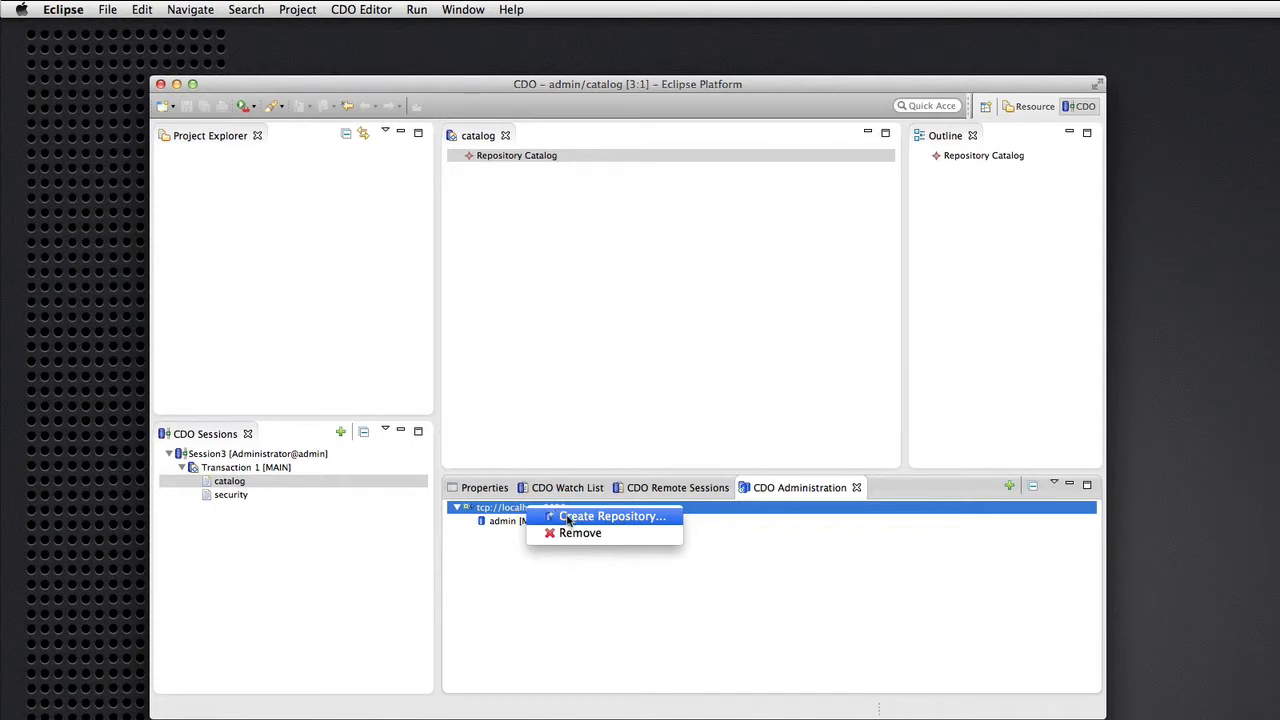
left_click(567, 519)
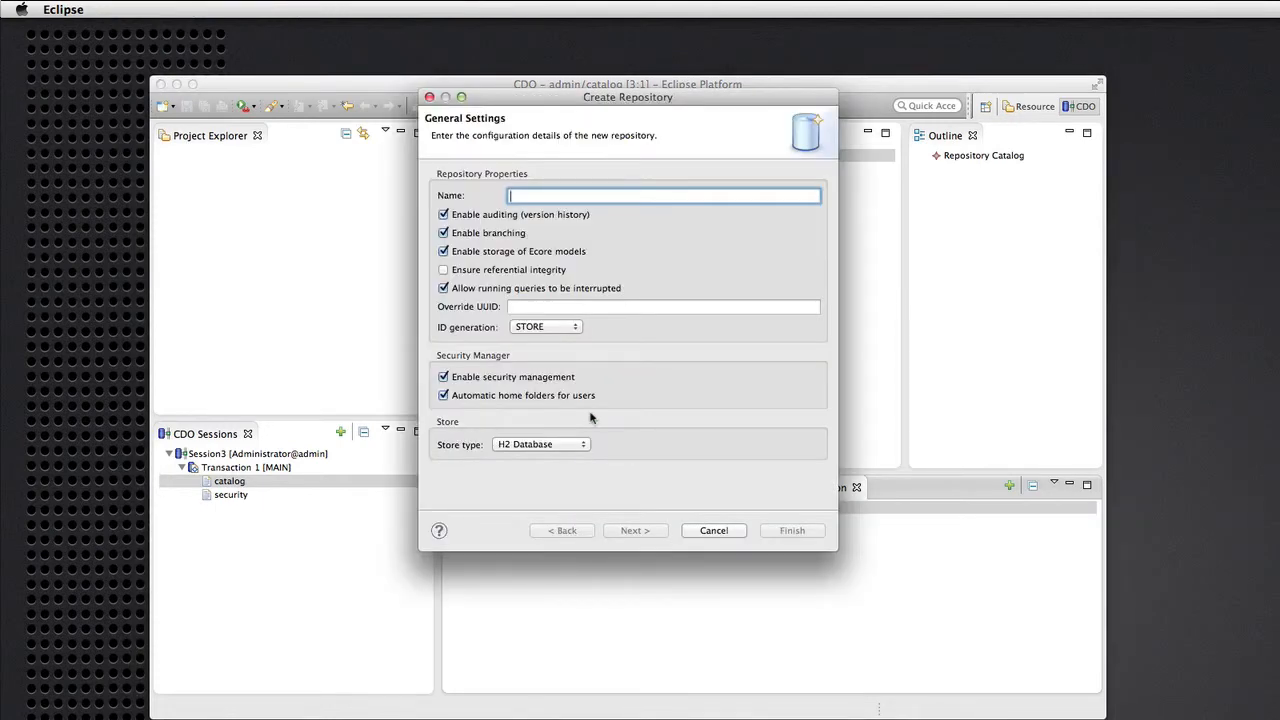
type("repo1")
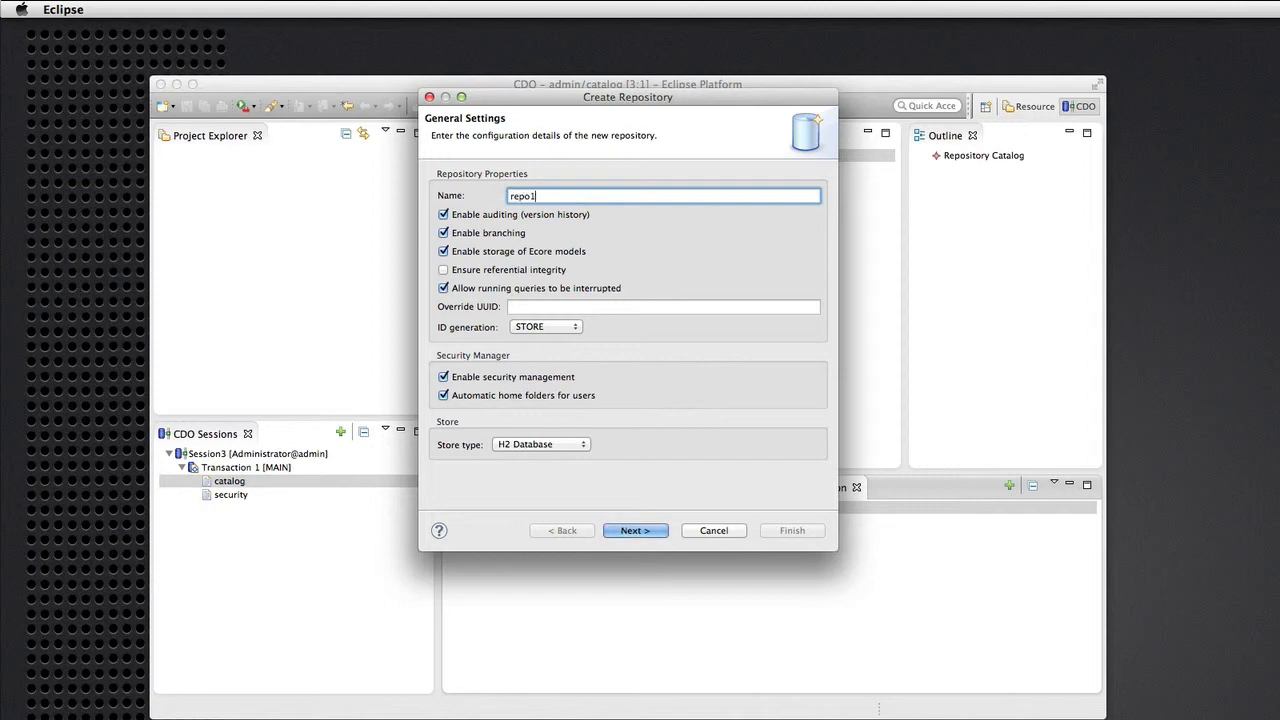
left_click(640, 530)
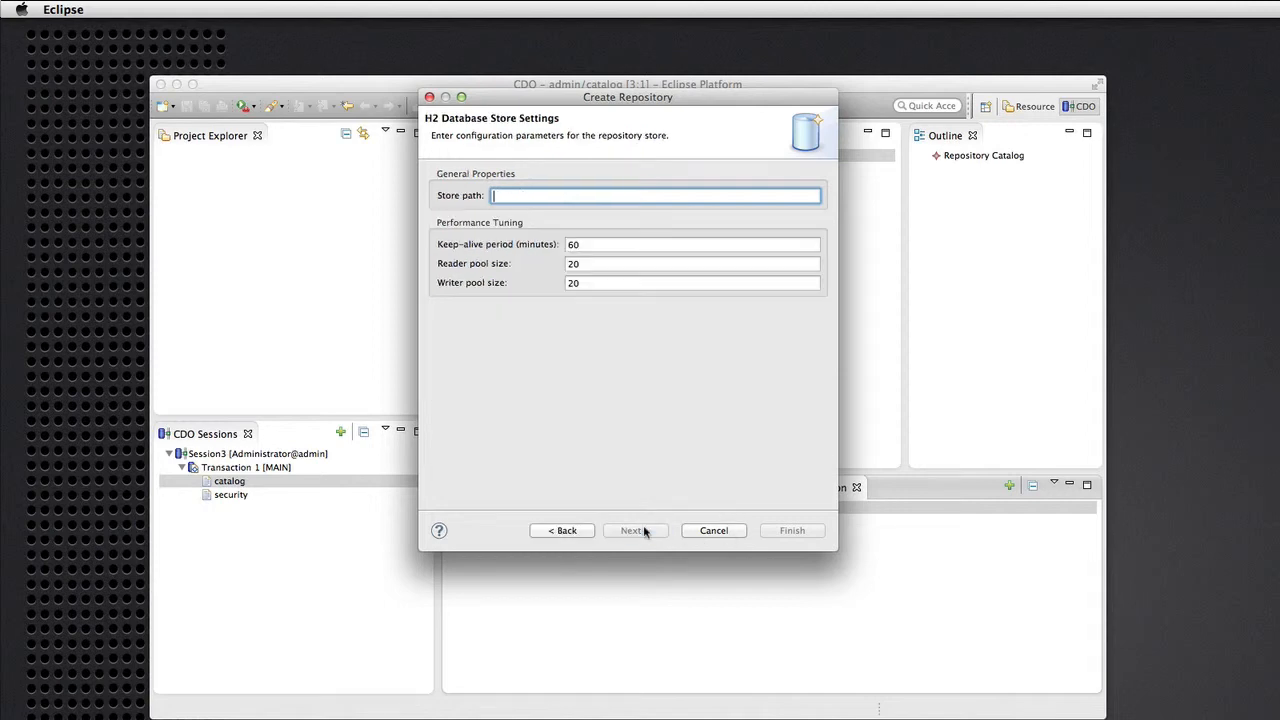
type("database/repo1")
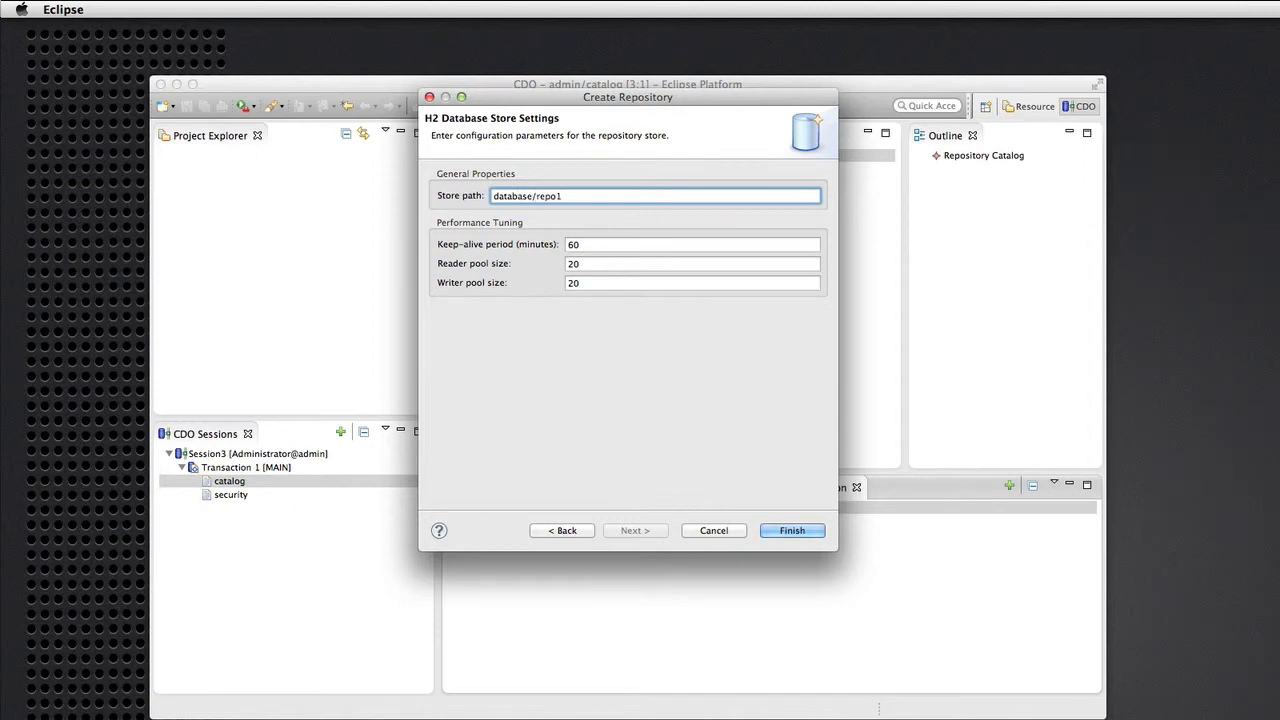
left_click(793, 531)
type("0000")
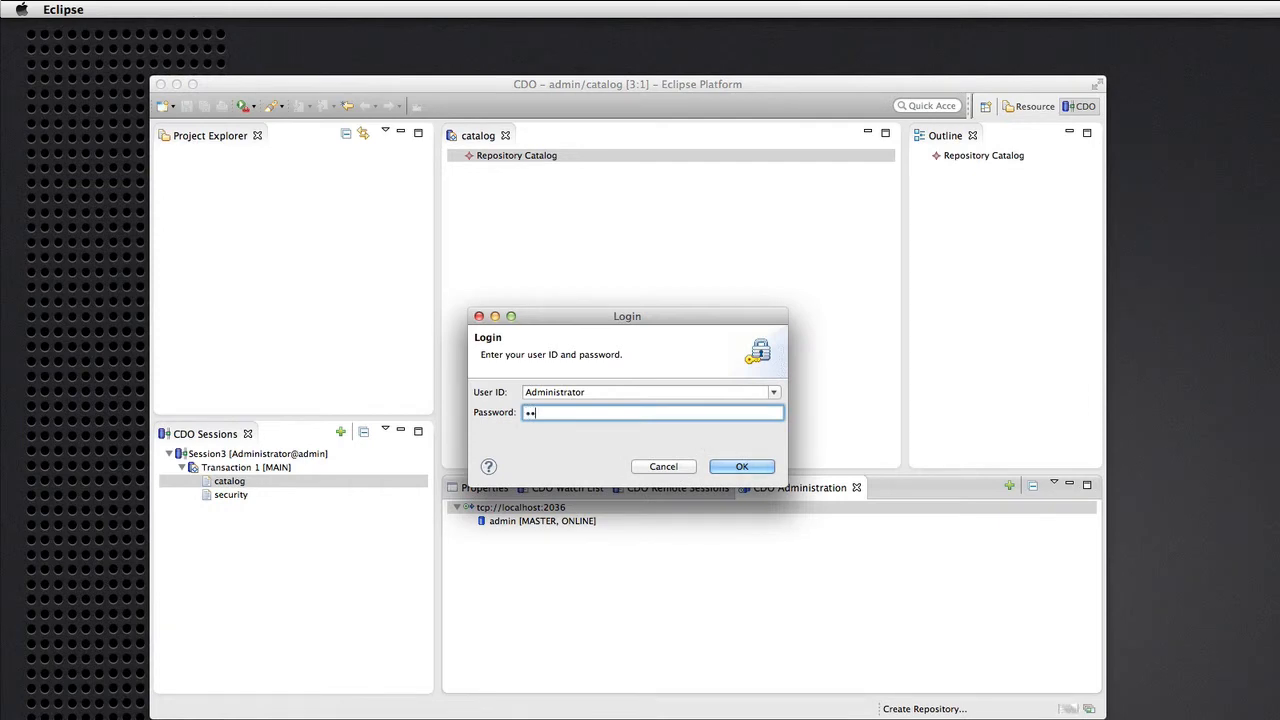
key("Return")
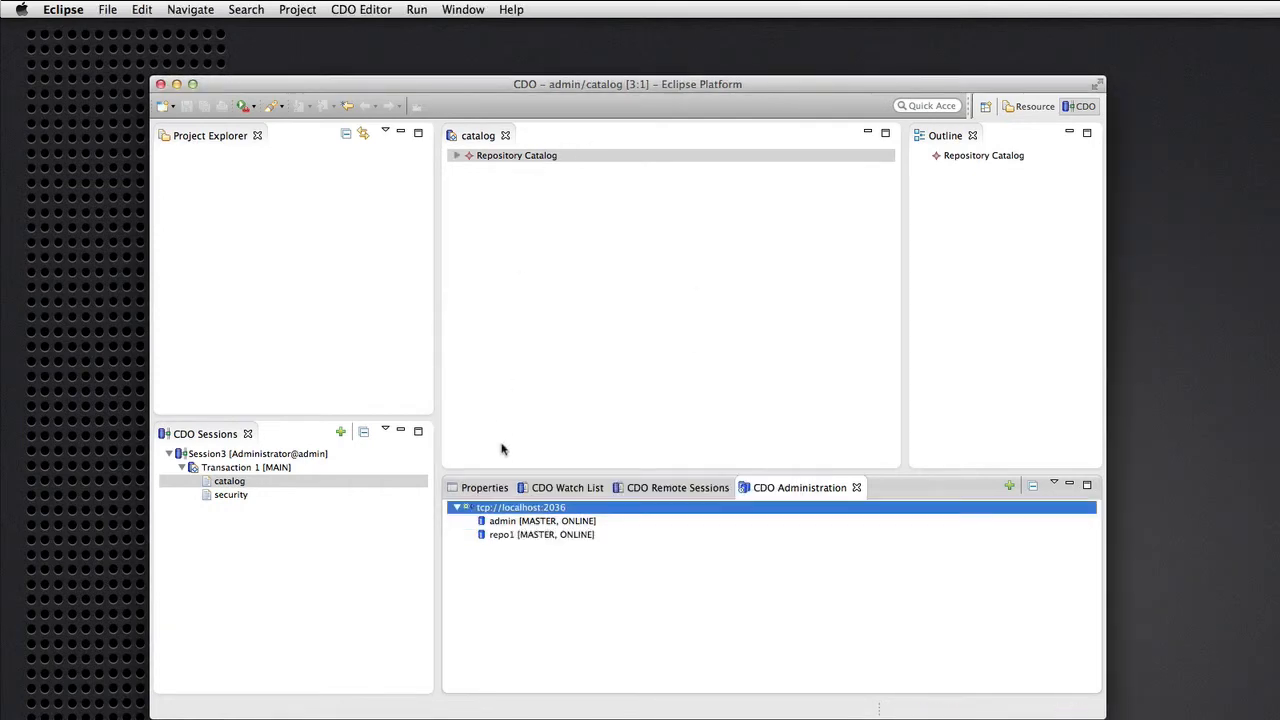
Expand Repository Catalog, inspect Admin Repository repo1's properties, then return to CDO Administration.
left_click(456, 157)
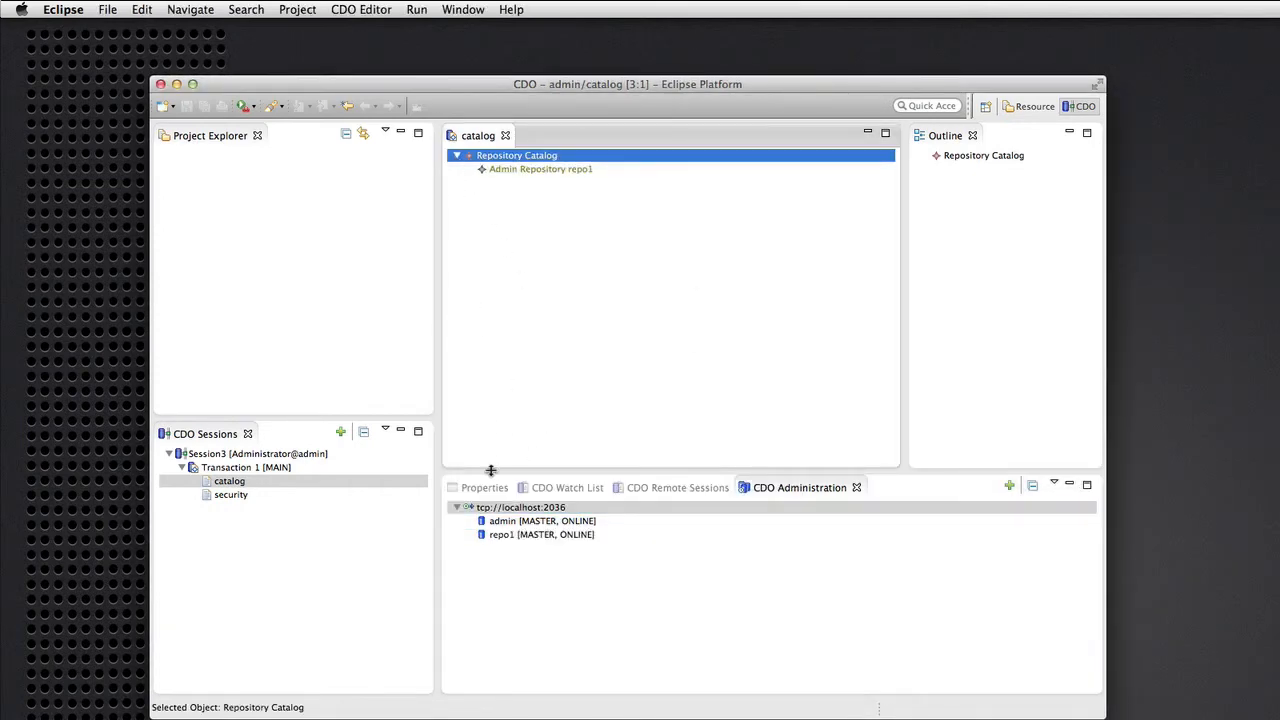
left_click(528, 170)
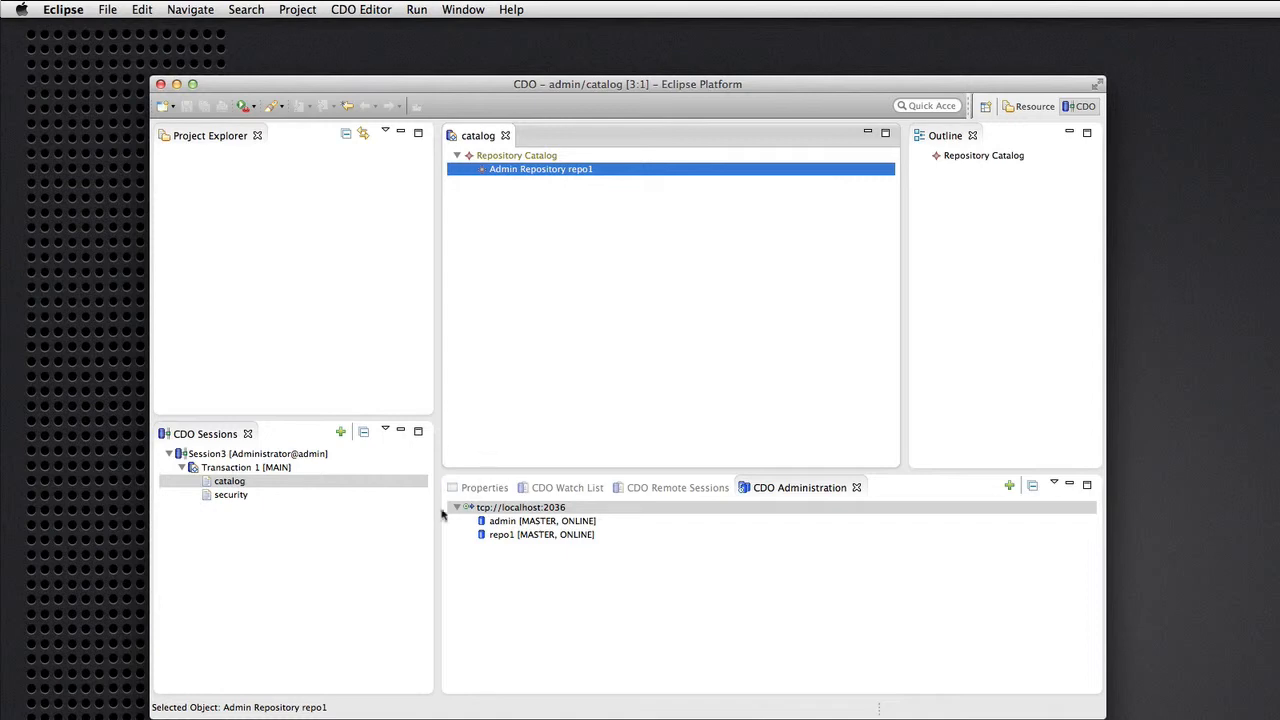
left_click(478, 487)
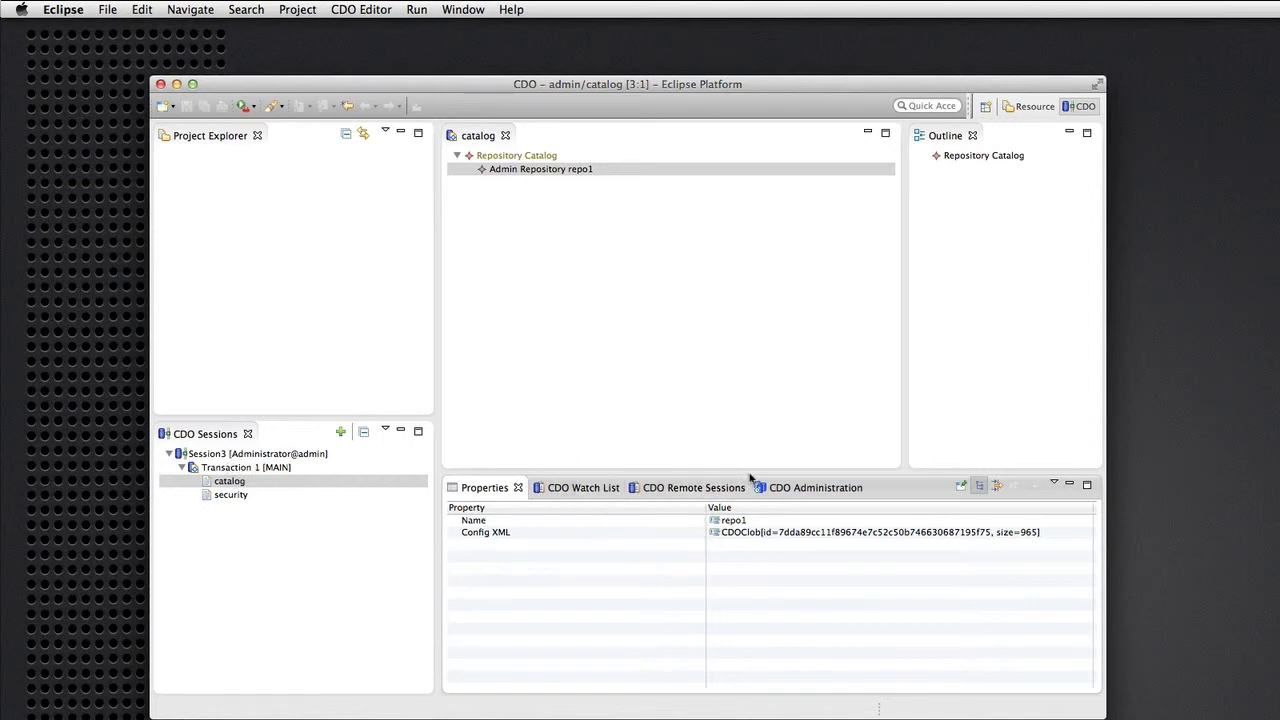
left_click(779, 485)
Open a session on repo1 as the other, previously created user with that user's password.
right_click(537, 539)
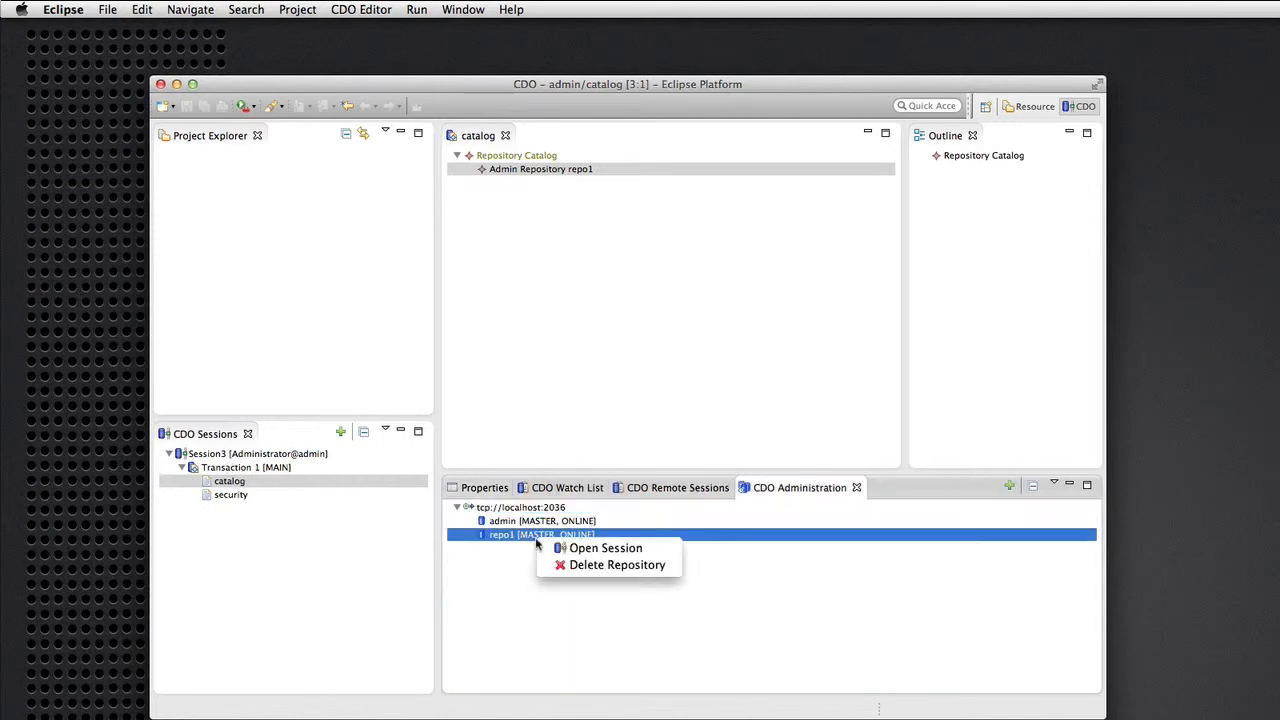
left_click(600, 548)
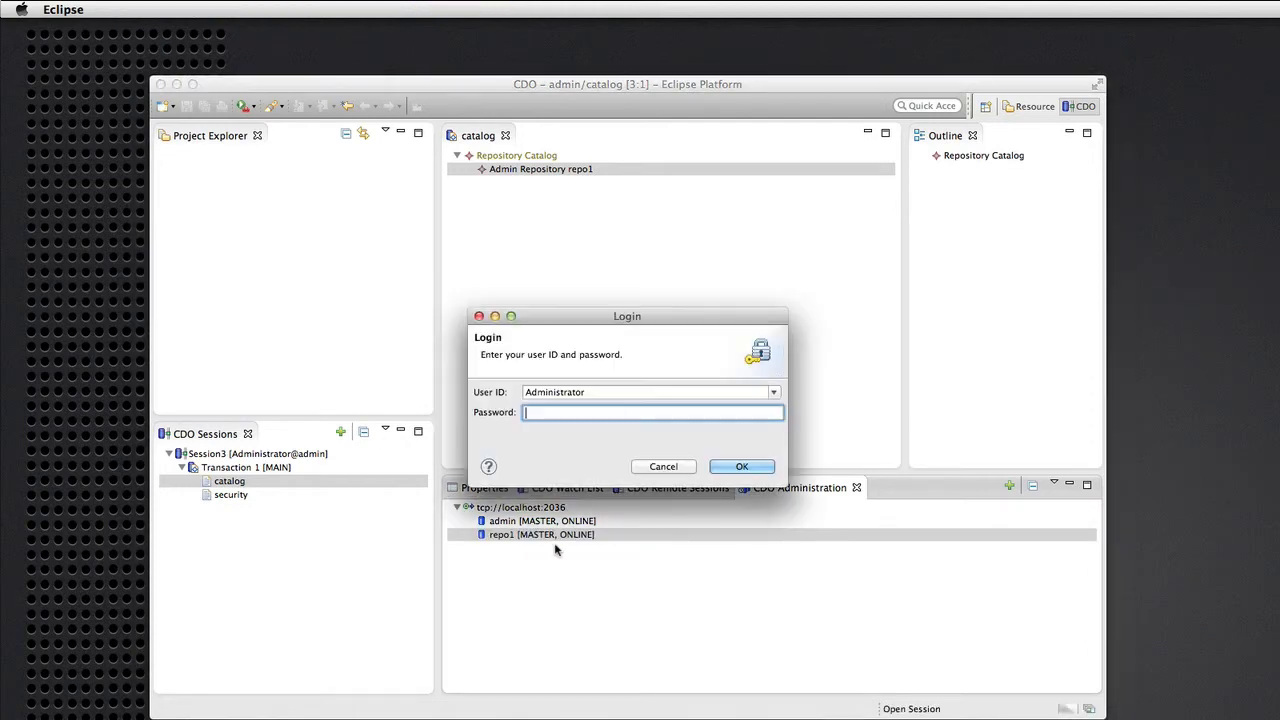
left_click(774, 391)
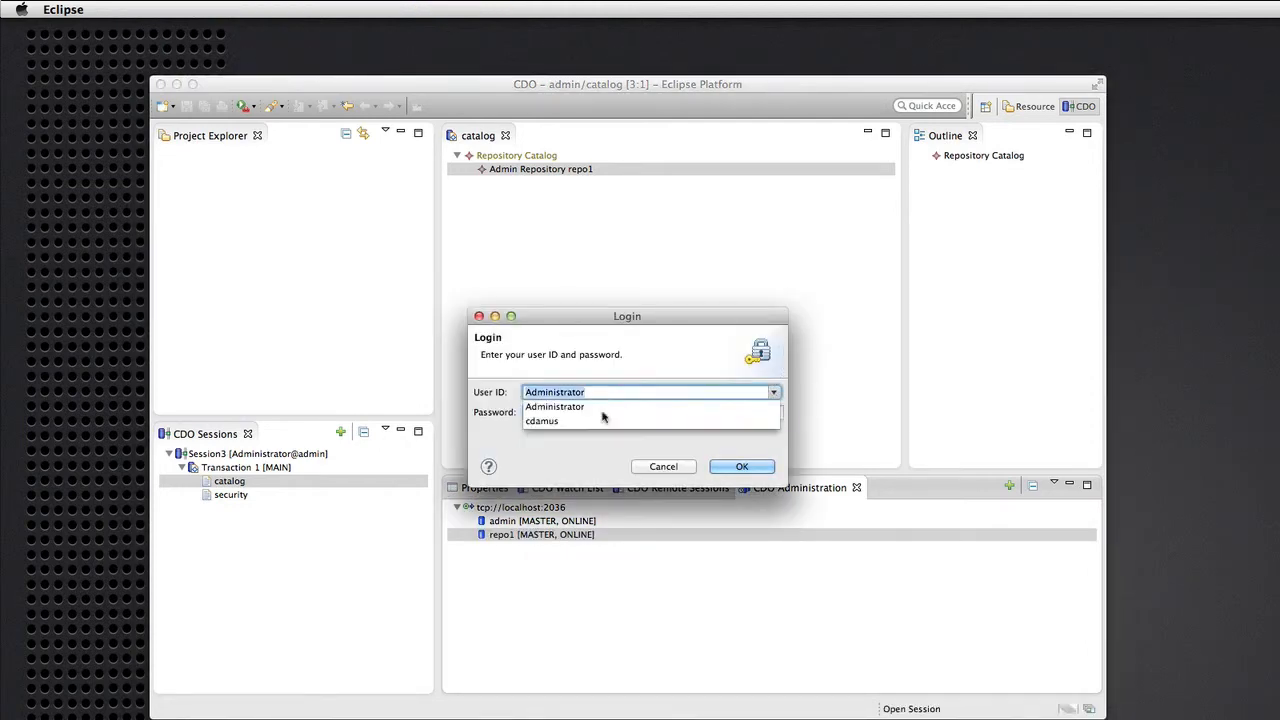
left_click(560, 419)
left_click(562, 413)
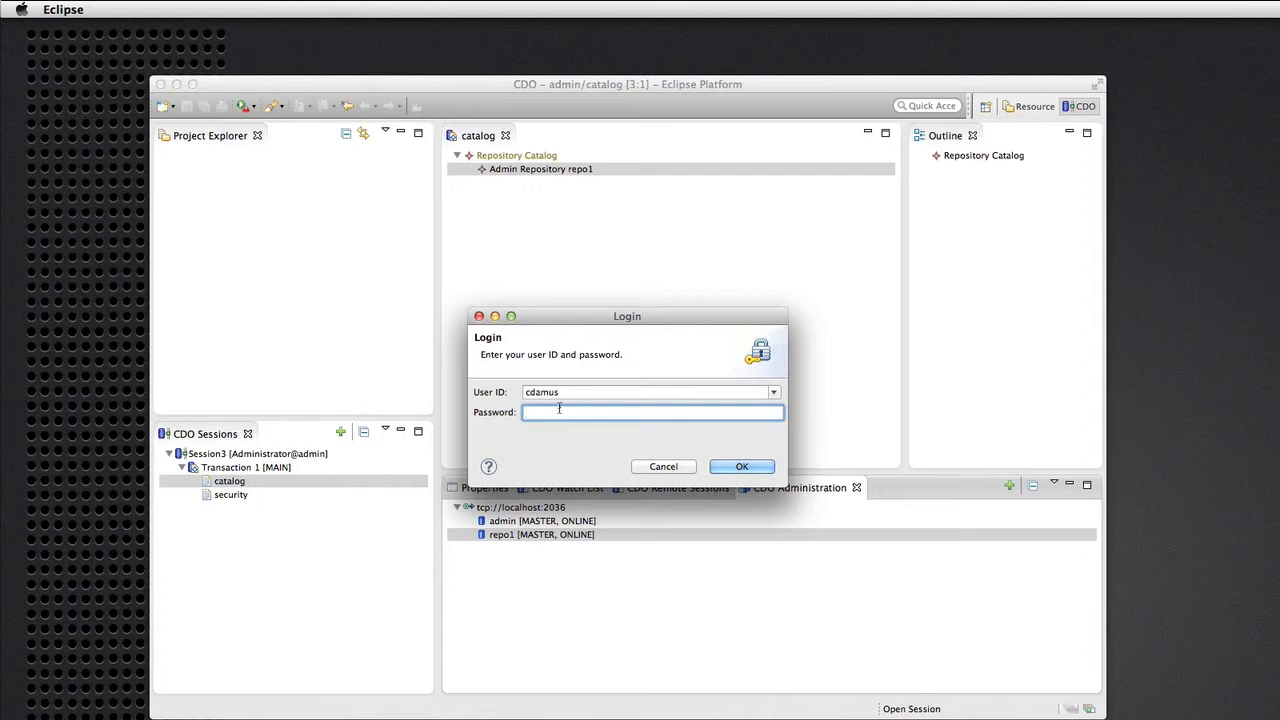
type("secret••")
left_click(742, 467)
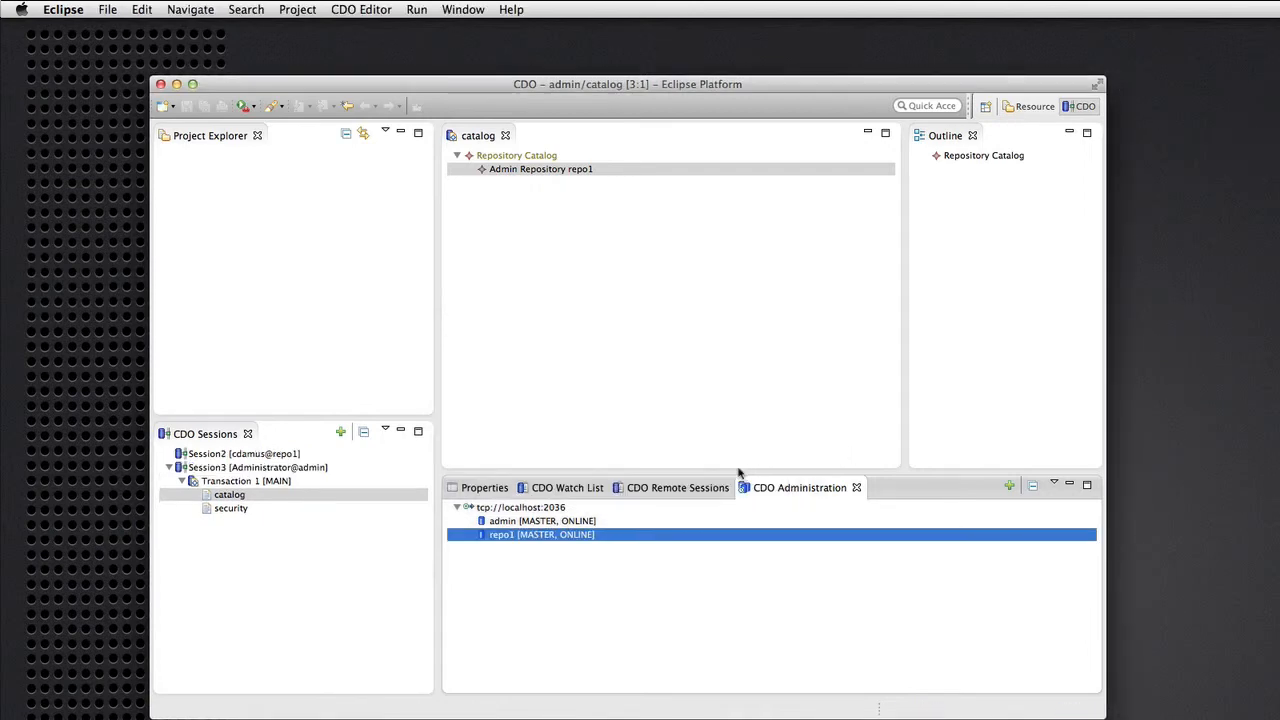
Open a MAIN transaction on Session2 and expand it to show its folders.
right_click(213, 459)
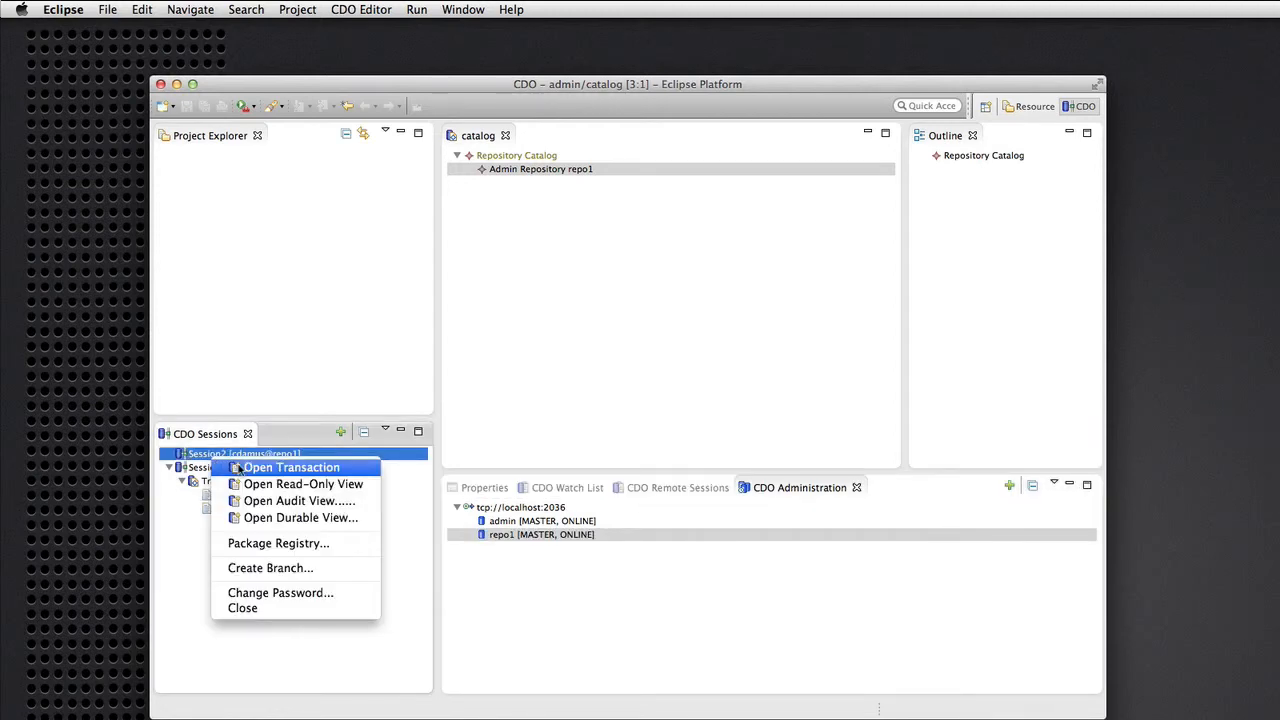
left_click(238, 468)
left_click(181, 467)
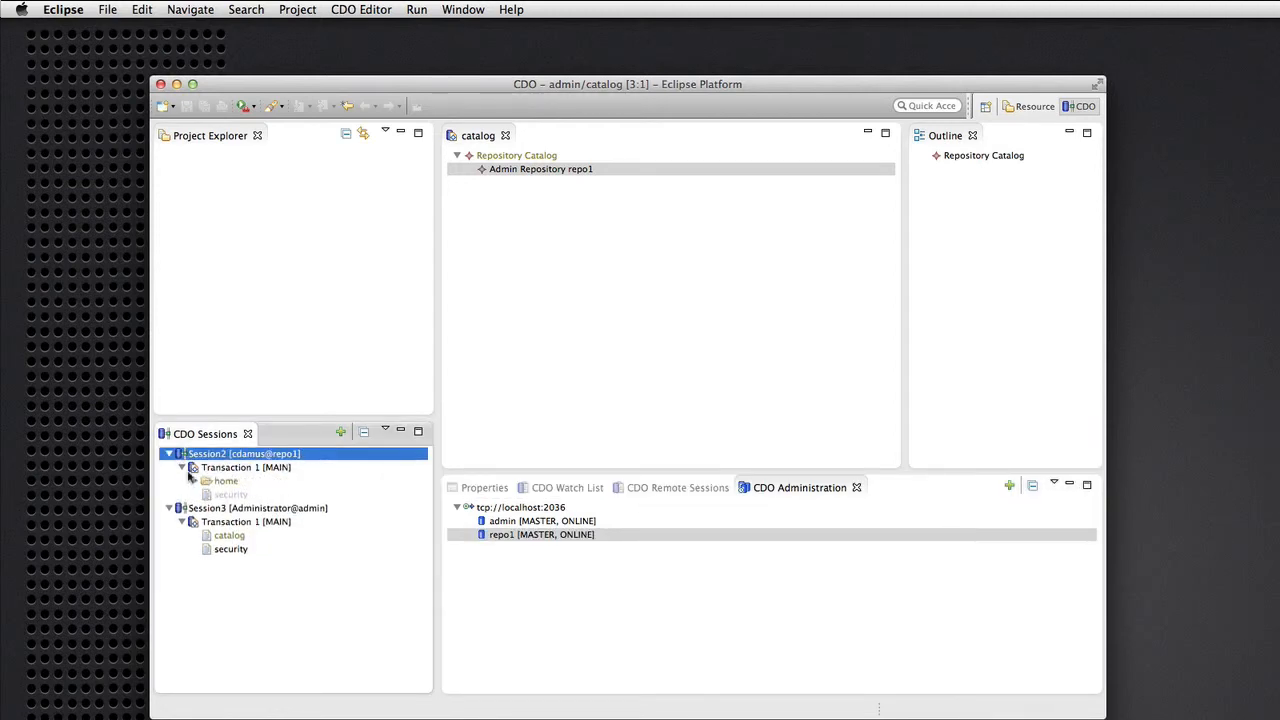
Open foo.txt from the user's home folder, confirming 'Hello.', then close the foo.txt and catalog editors.
left_click(195, 481)
left_click(207, 508)
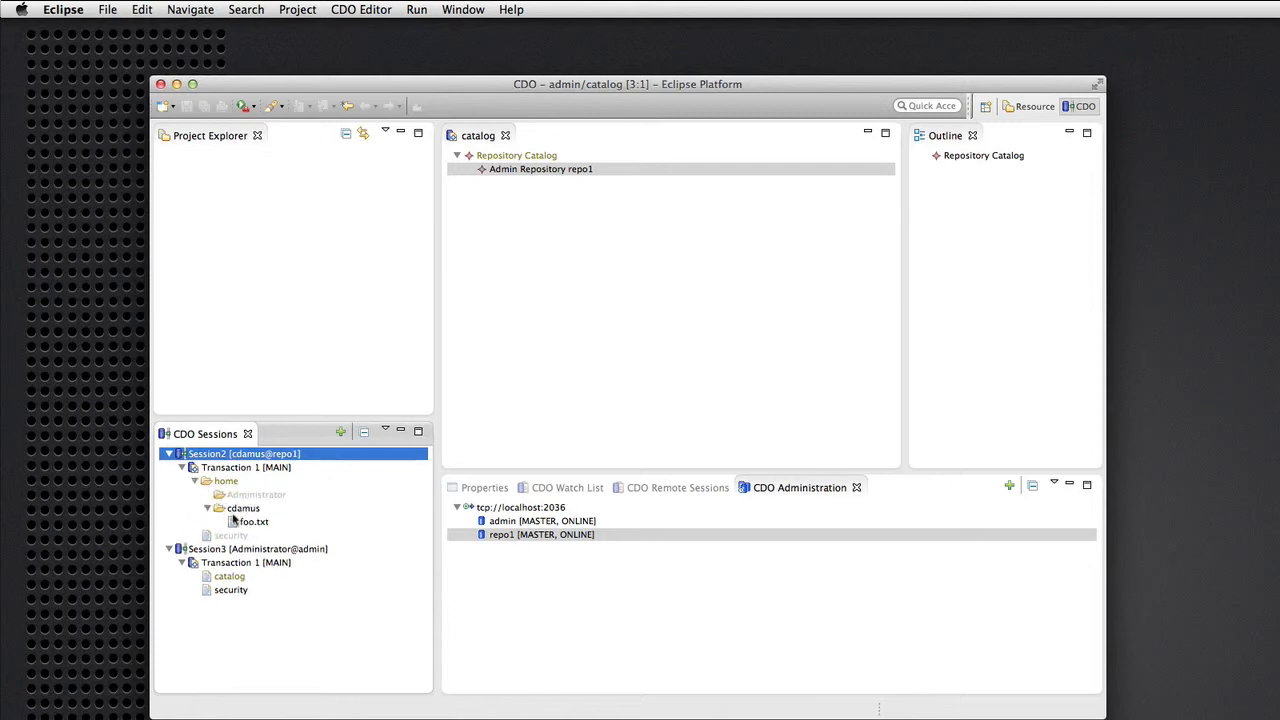
left_click(248, 522)
double_click(248, 522)
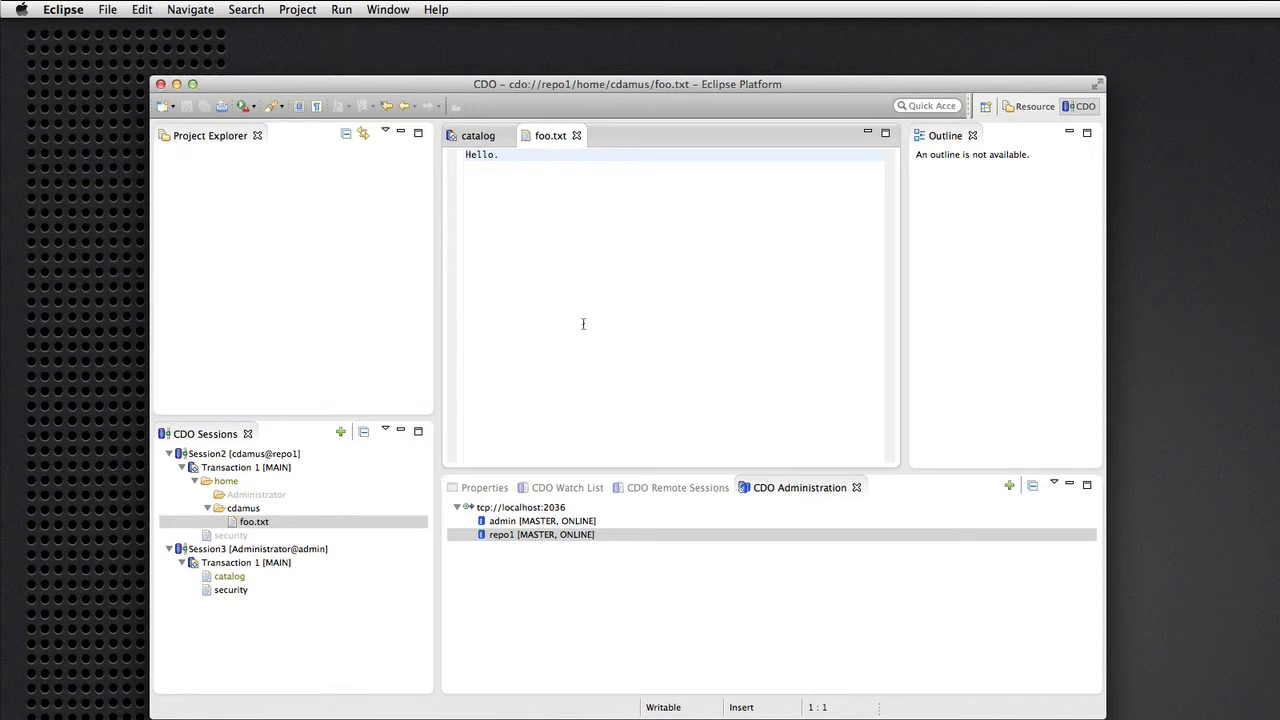
left_click(576, 136)
left_click(507, 137)
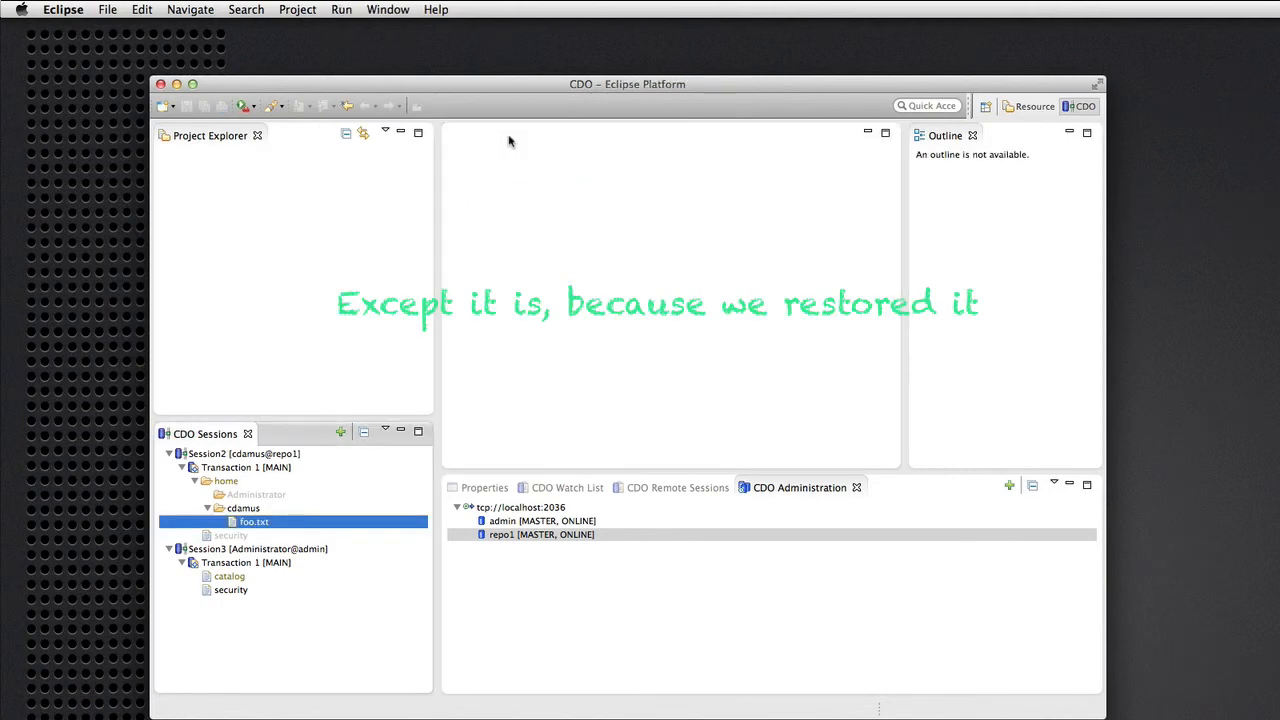